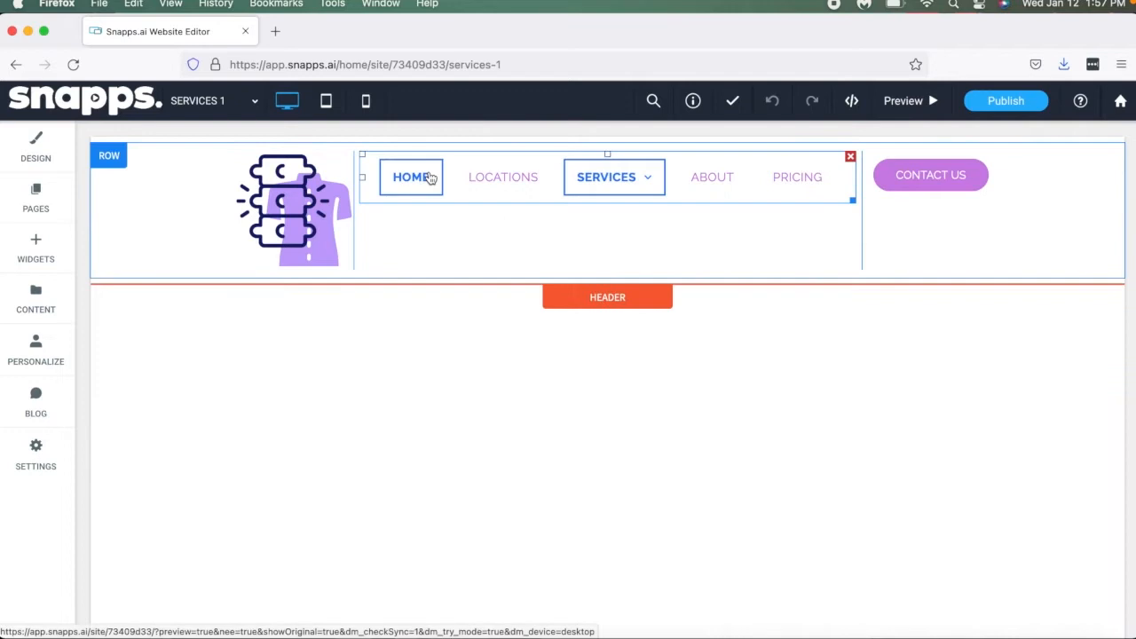
Step: Open the Home page and copy its contact form
click(430, 179)
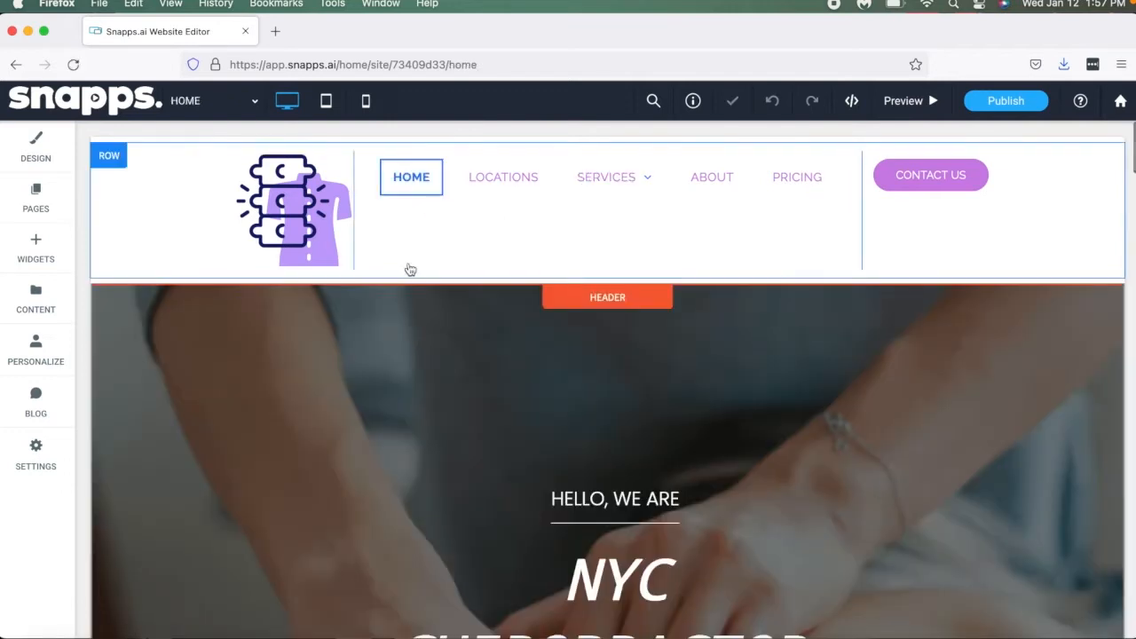
scroll(394, 374, down, 10)
scroll(394, 373, down, 5)
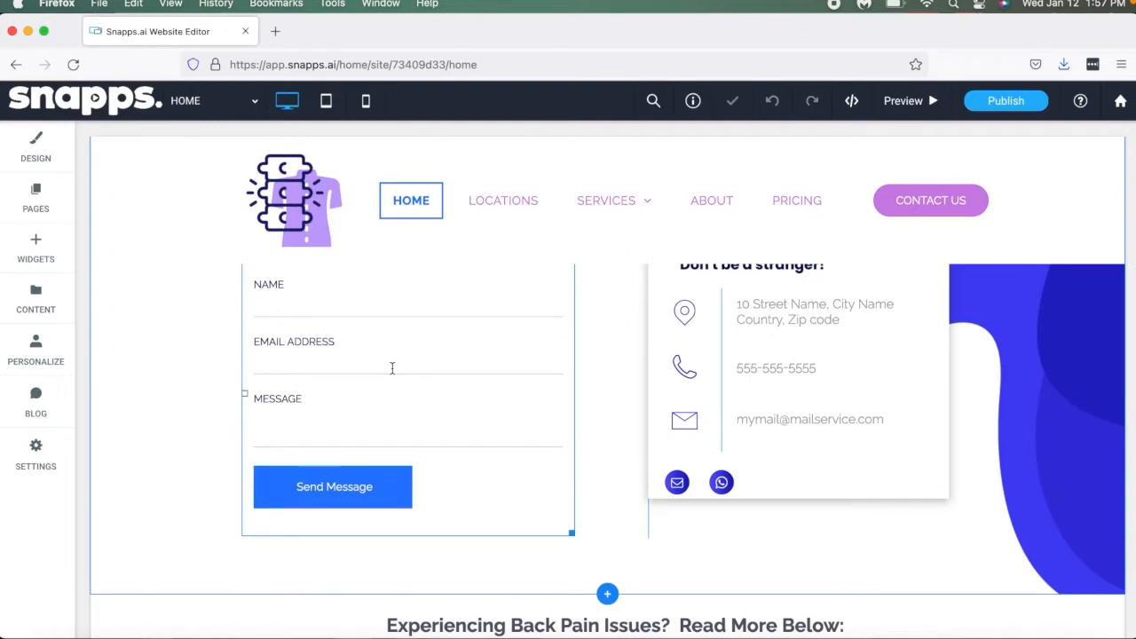
right_click(391, 368)
right_click(471, 519)
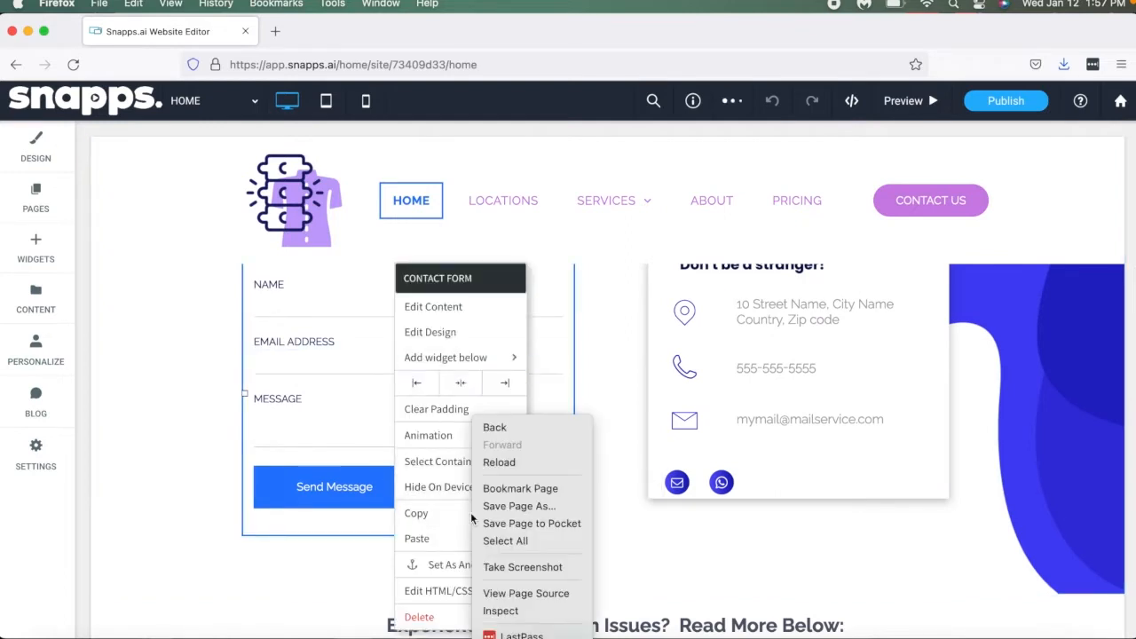
click(456, 514)
click(457, 514)
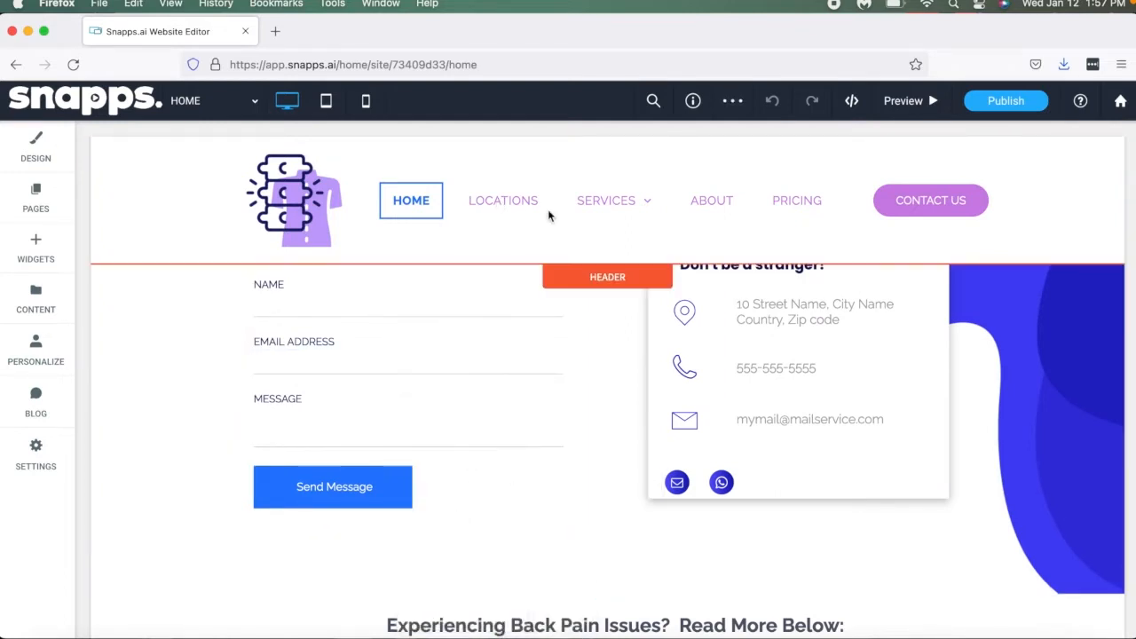
Step: Go back to the Services 1 page and add a column to the empty row below the header
scroll(563, 213, up, 1)
scroll(564, 212, up, 10)
click(590, 224)
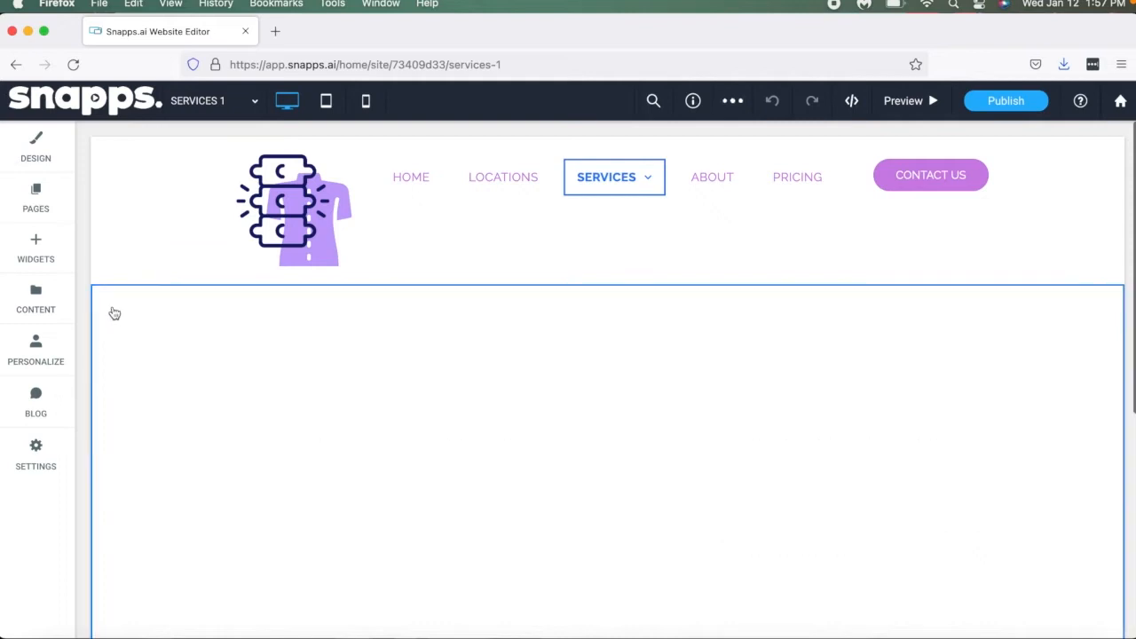
click(114, 312)
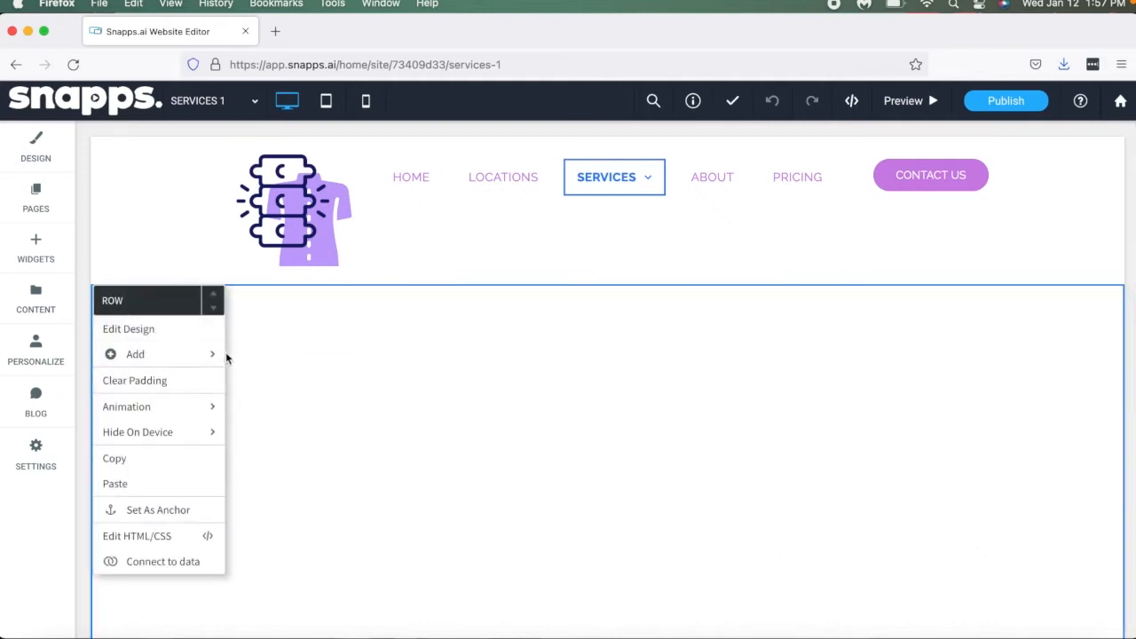
mouse_move(213, 357)
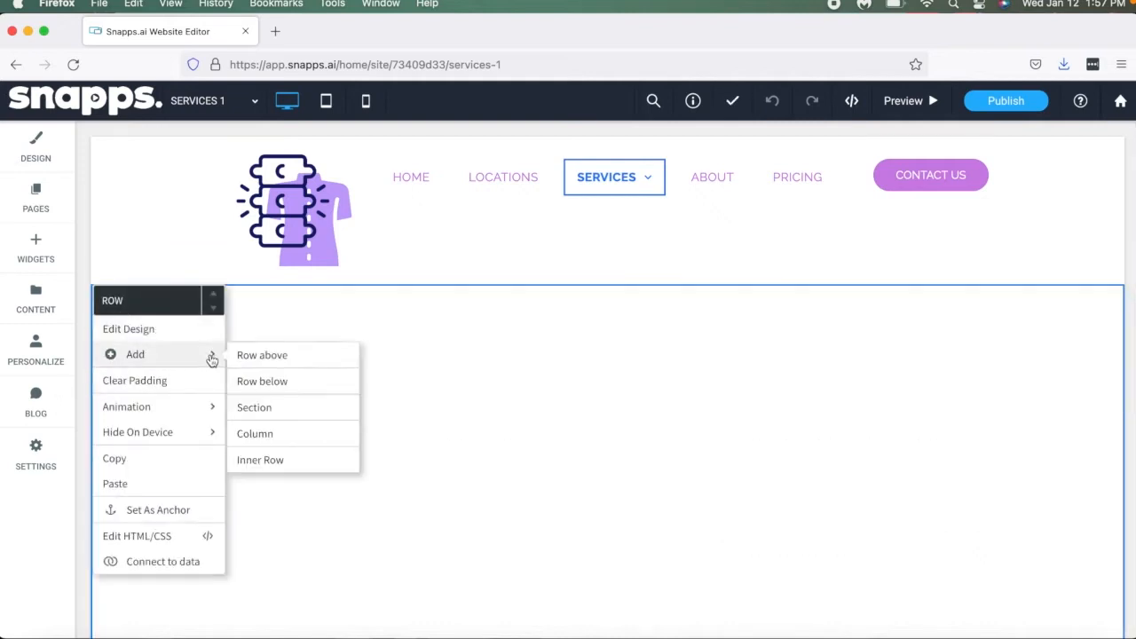
click(258, 434)
Step: Paste the copied contact form into the second column of the row and check its content settings
right_click(677, 499)
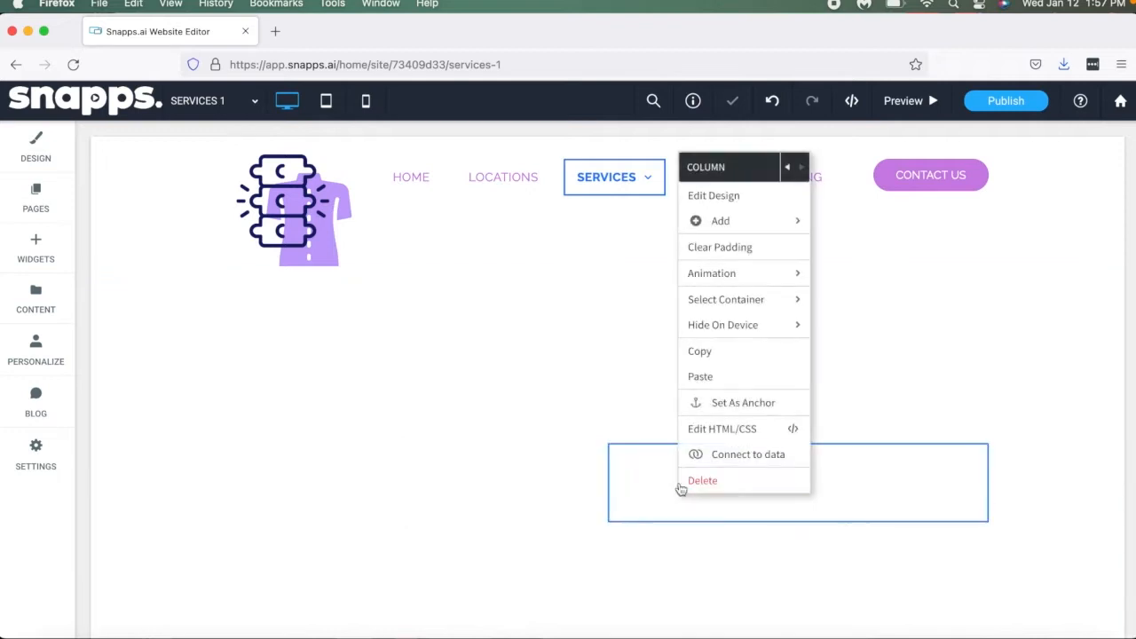
click(700, 377)
scroll(626, 457, down, 5)
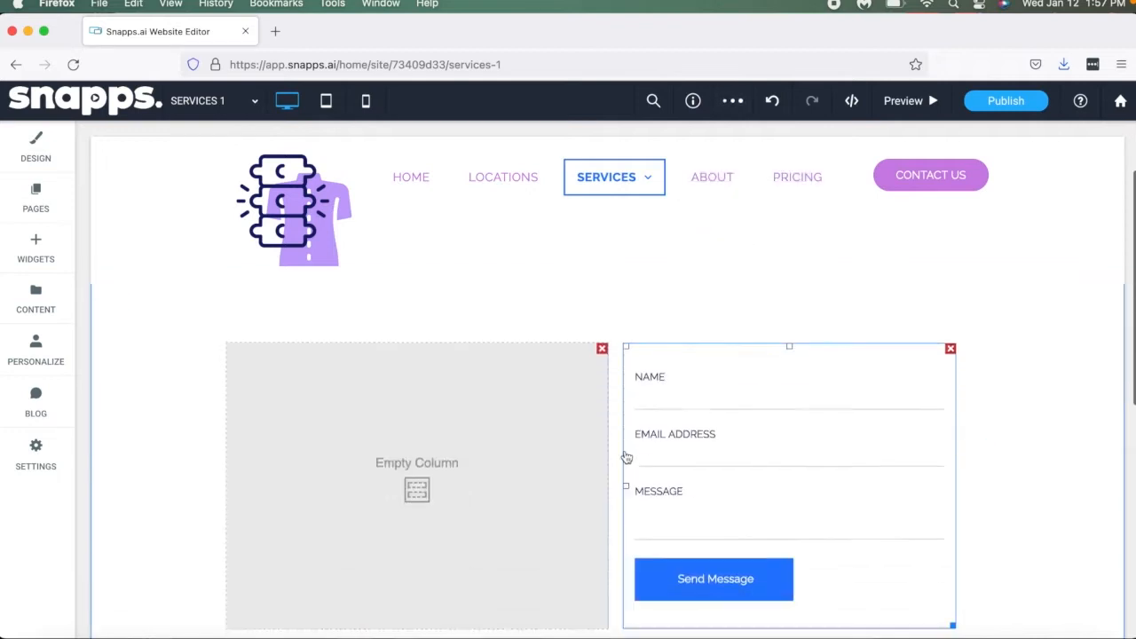
scroll(627, 457, up, 2)
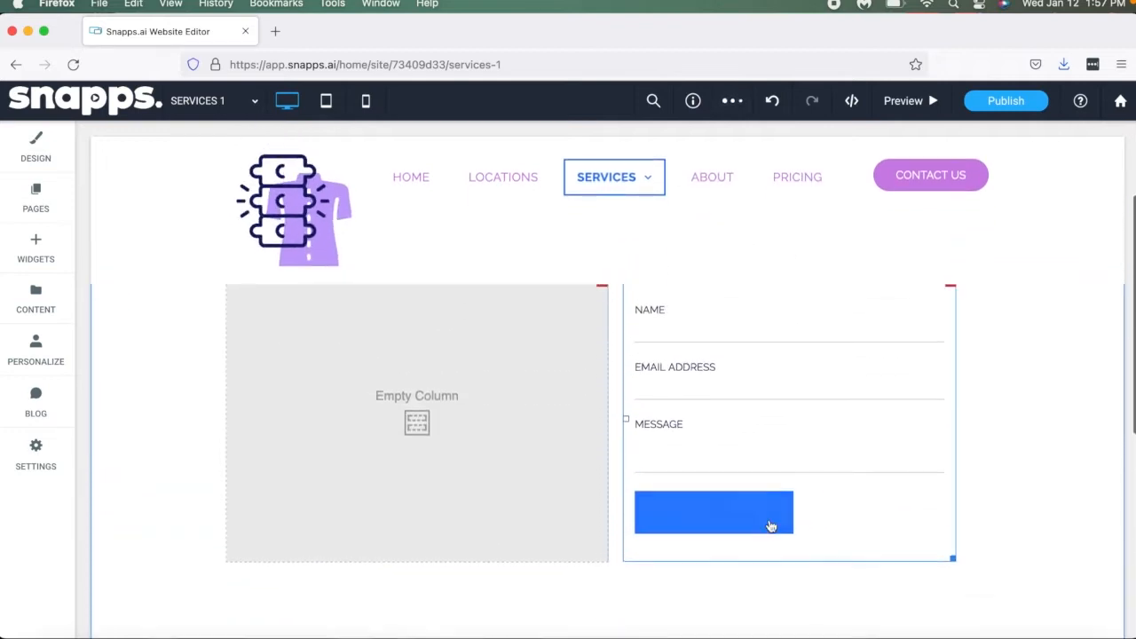
click(758, 351)
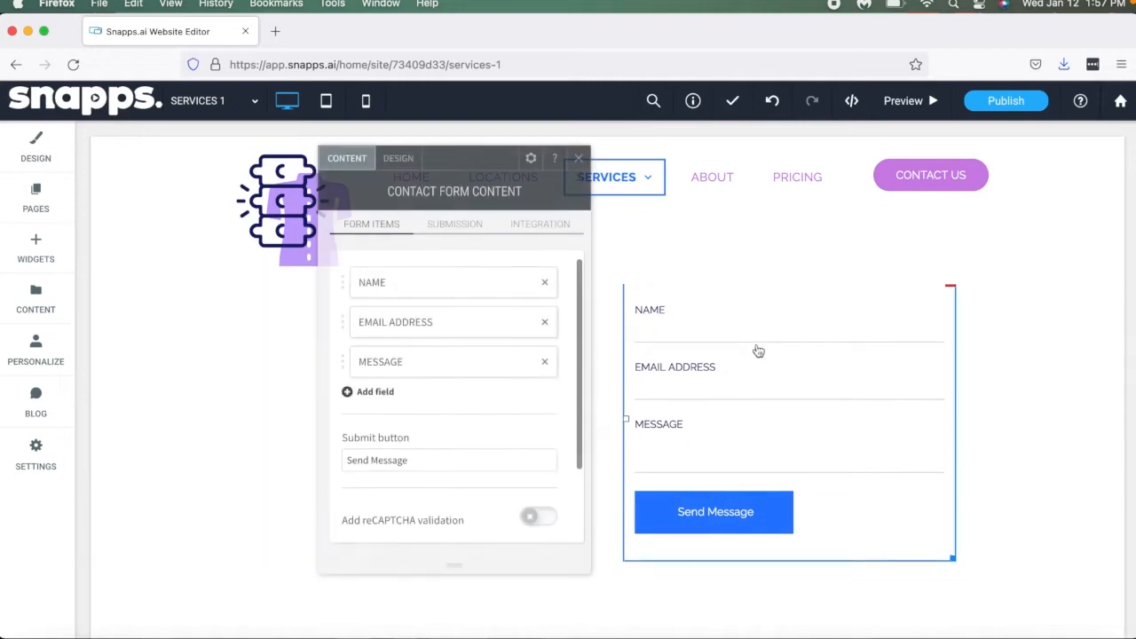
click(577, 160)
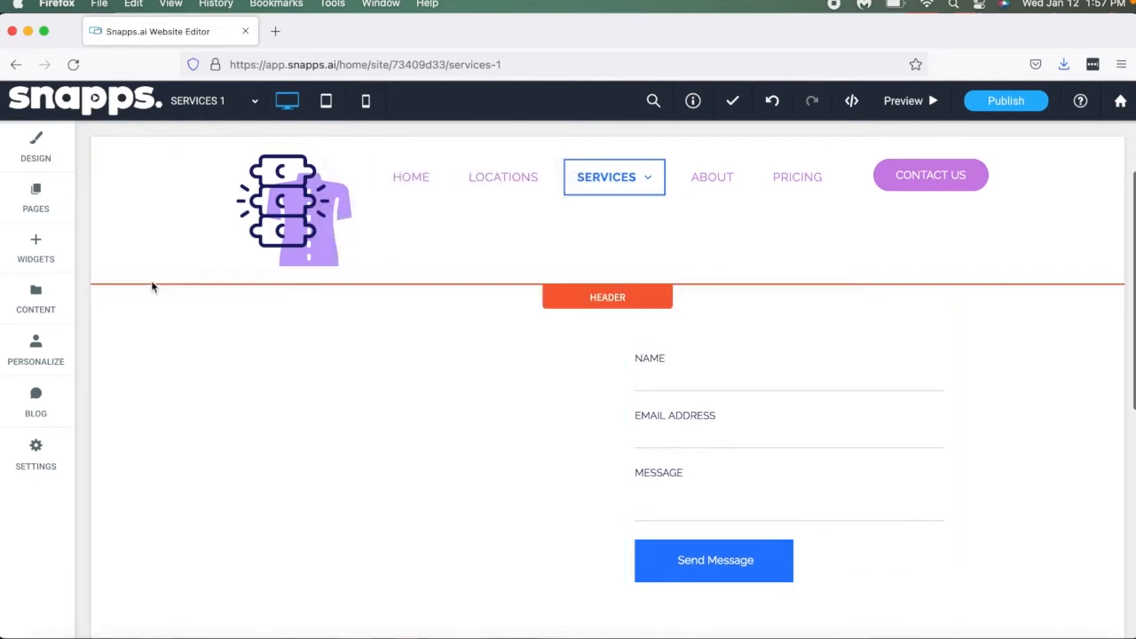
Step: Add a text widget directly above the contact form reading "FREE CONSULTATION"
click(20, 247)
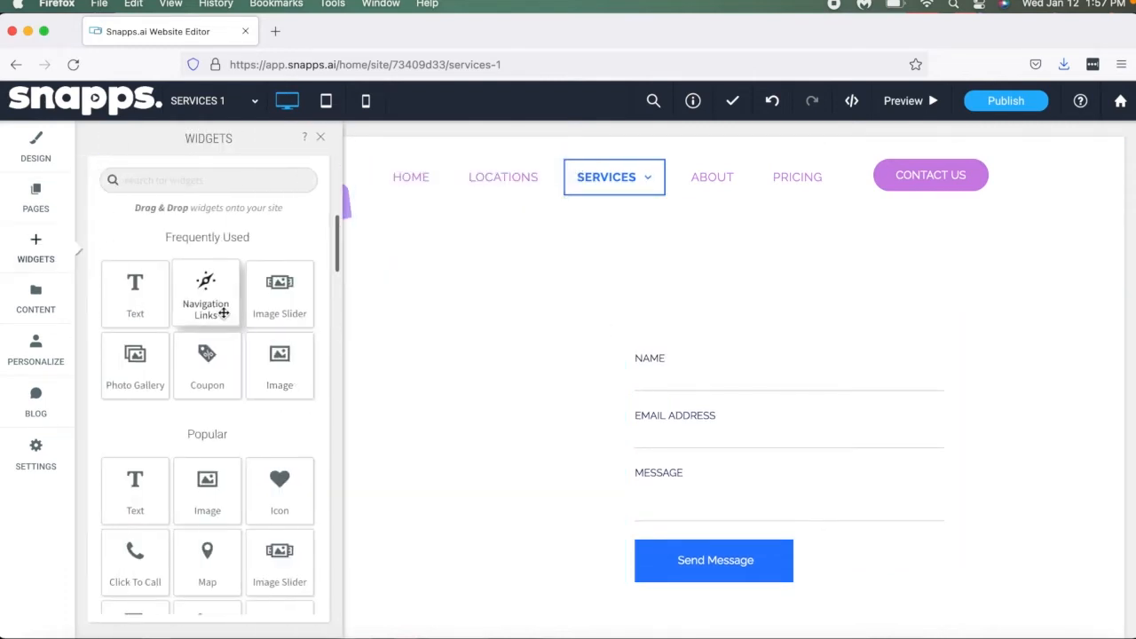
drag(159, 314, 743, 386)
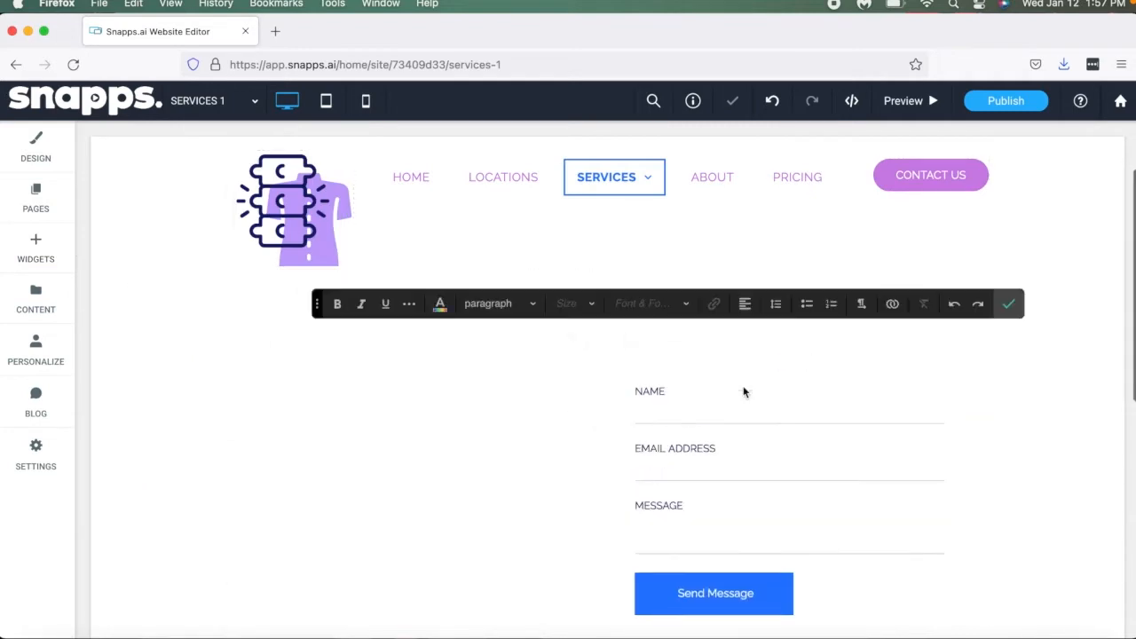
triple_click(745, 339)
text(FREE CONSULTATION)
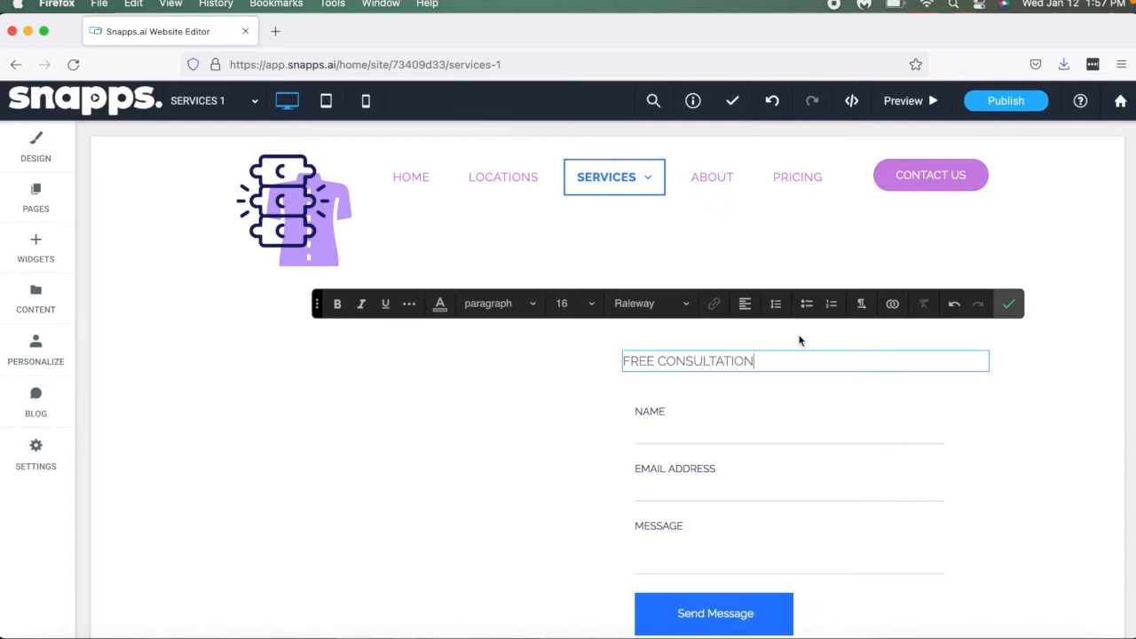
Step: Format the FREE CONSULTATION text as red, bold, size 30 and centred, and finish editing it
triple_click(819, 356)
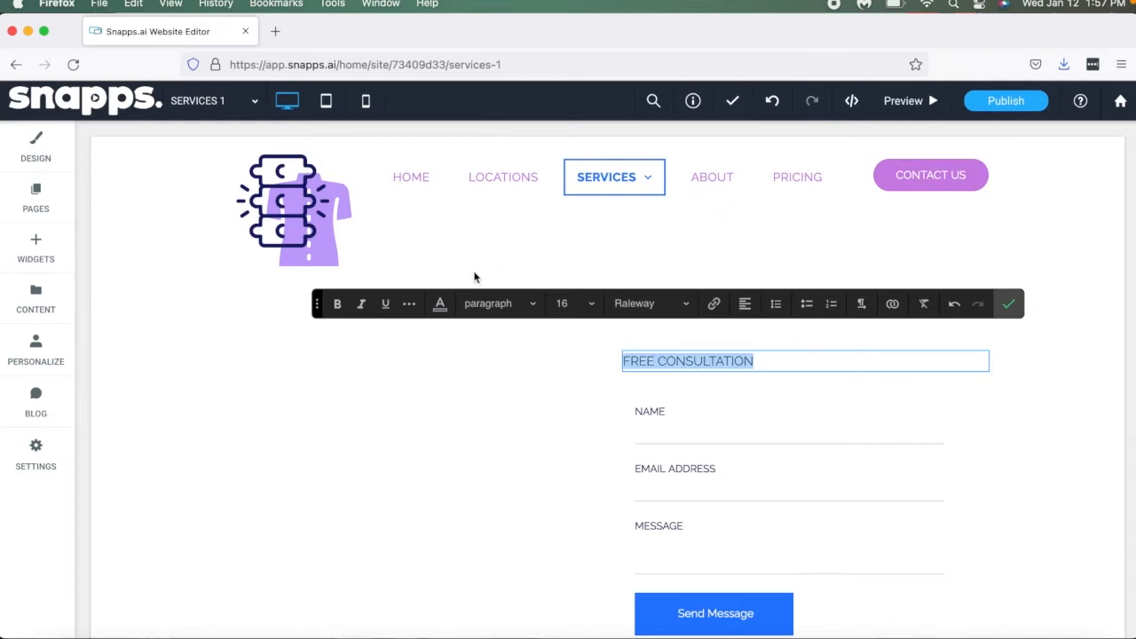
click(441, 302)
click(621, 341)
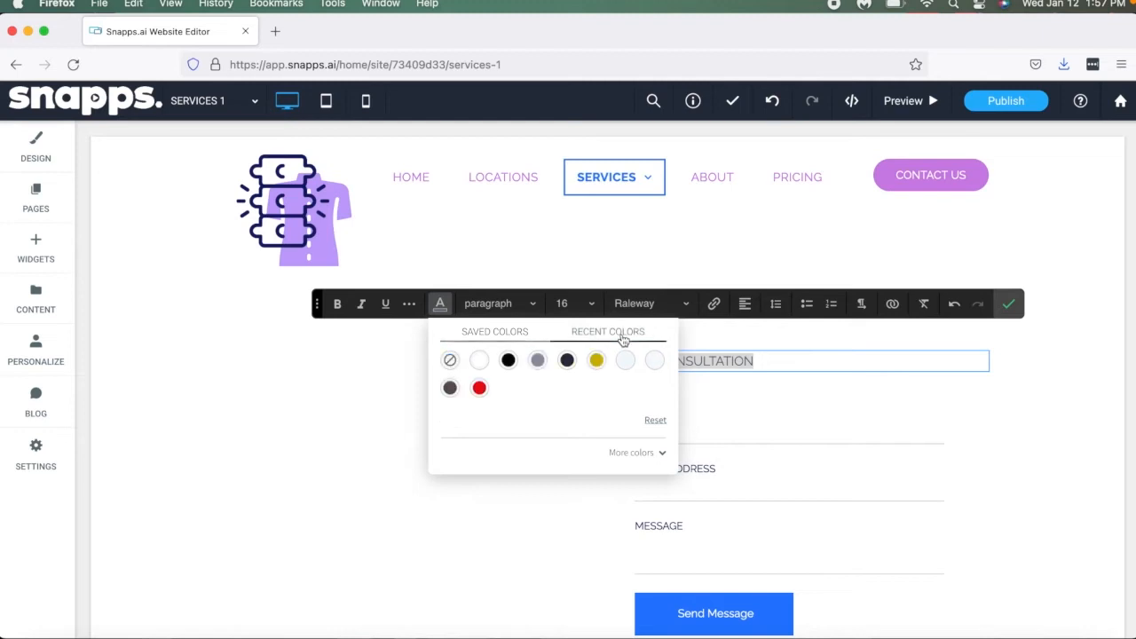
click(480, 388)
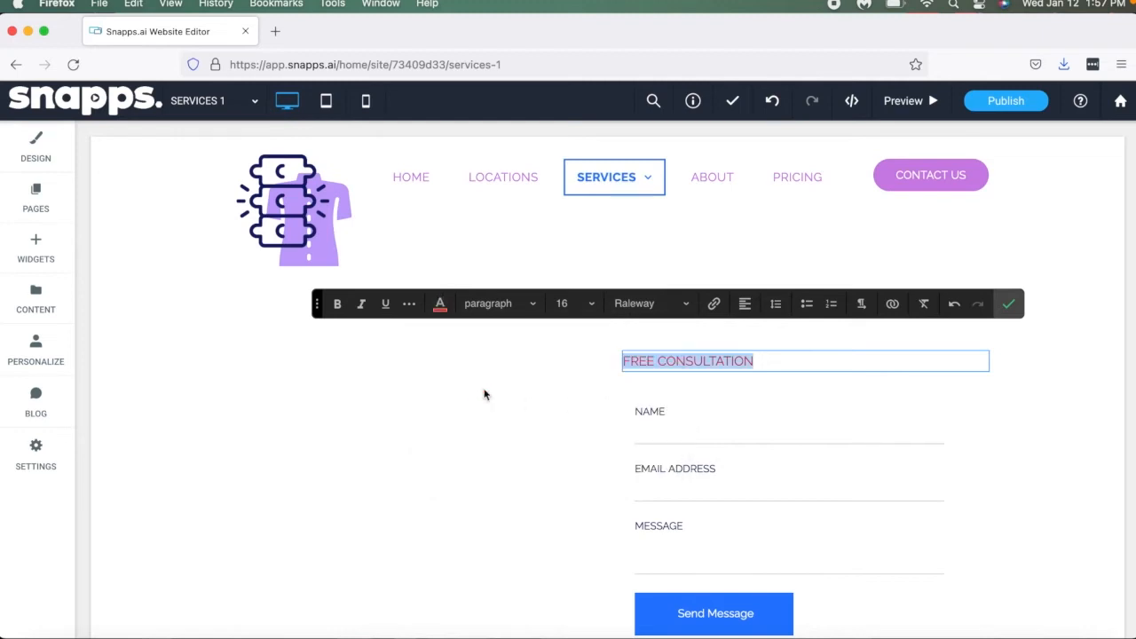
click(337, 304)
click(584, 304)
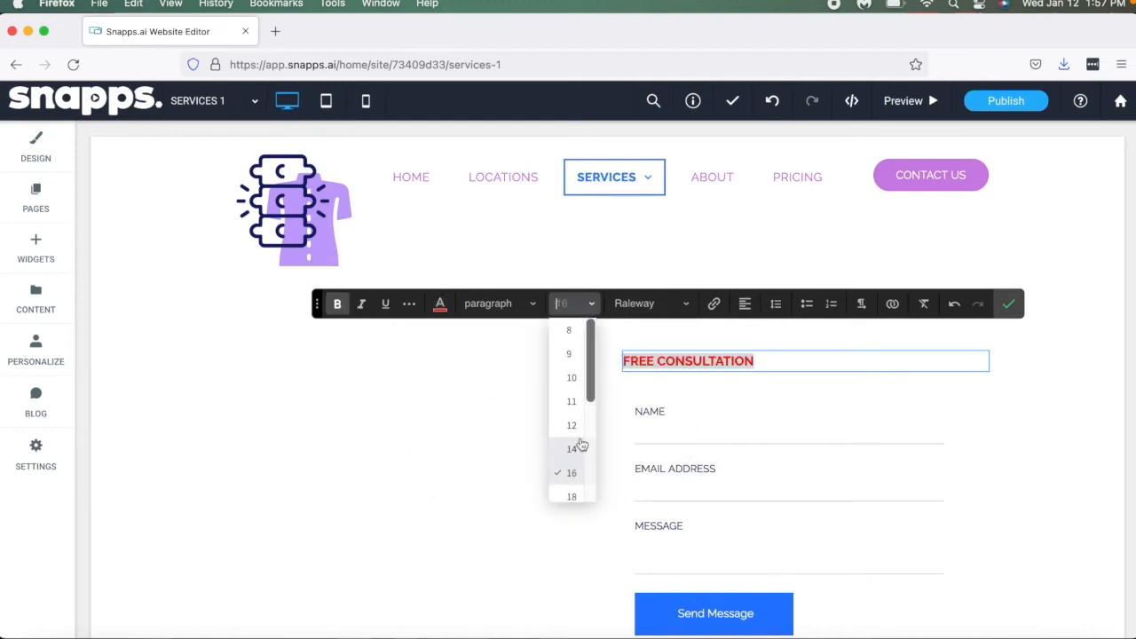
scroll(581, 444, down, 1)
click(571, 493)
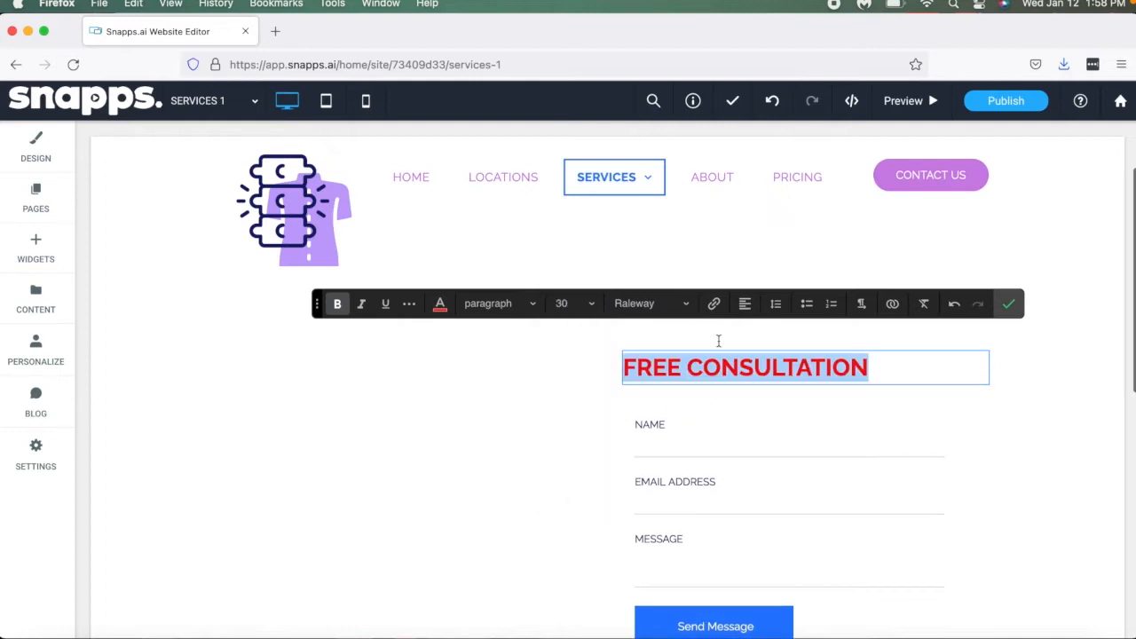
click(745, 304)
click(769, 355)
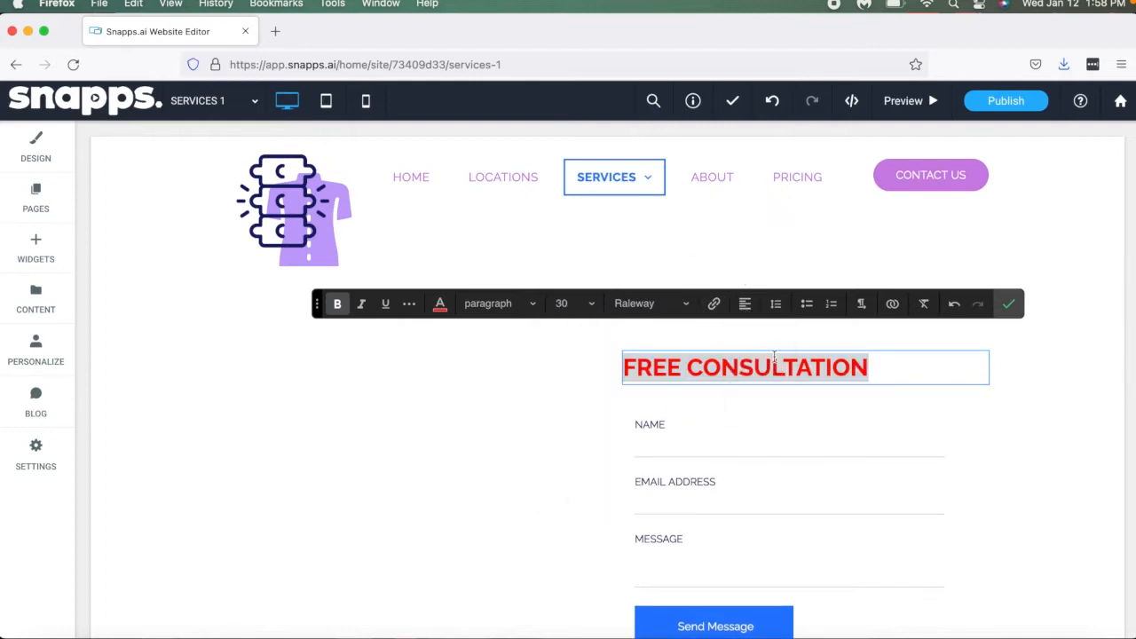
click(1009, 304)
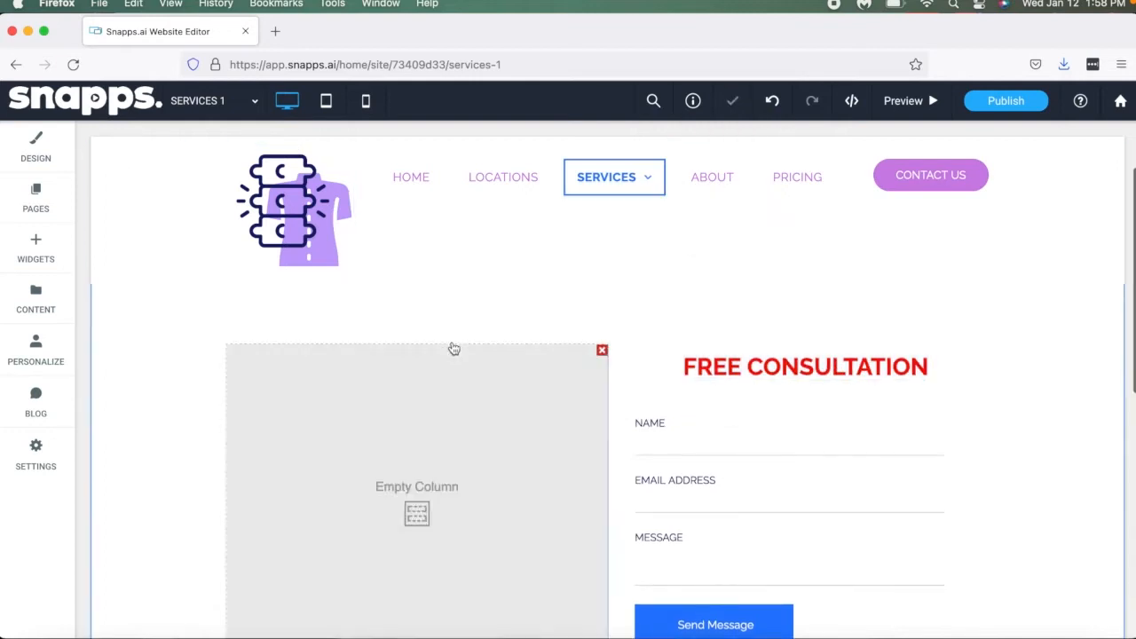
Step: Add a full-width text widget above the two-column row and style it as Heading 1
click(35, 247)
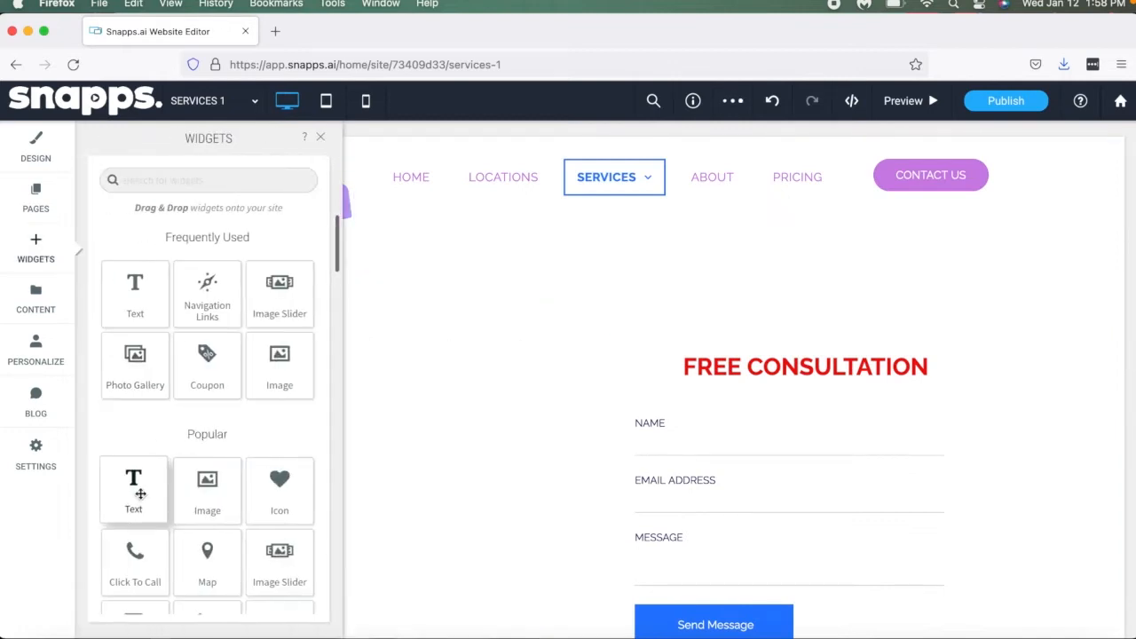
drag(132, 499, 557, 294)
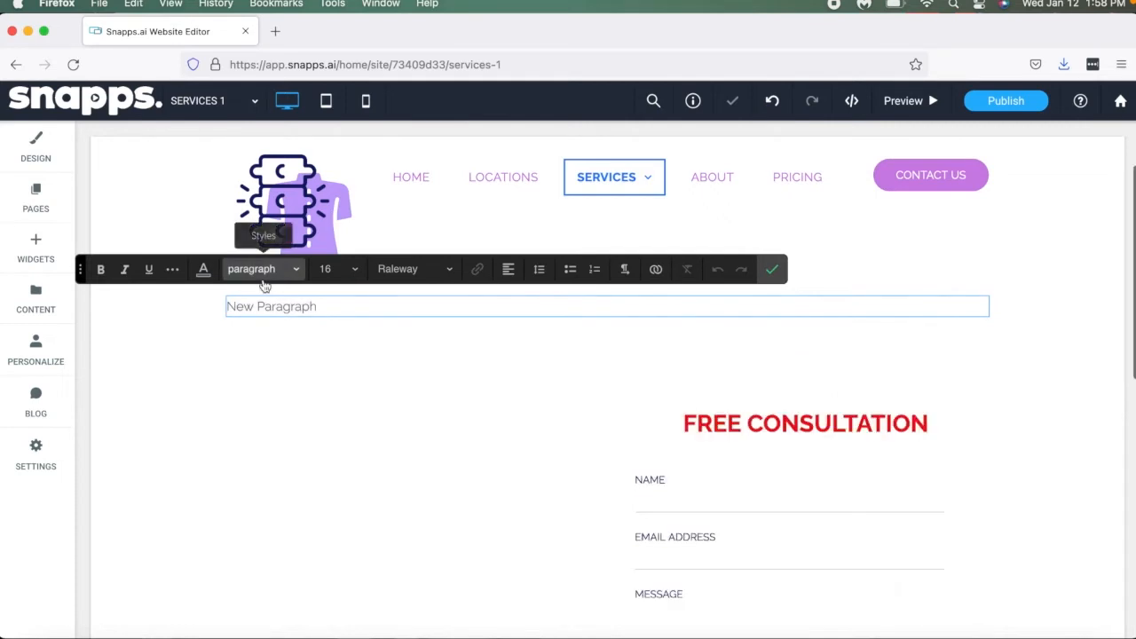
click(296, 270)
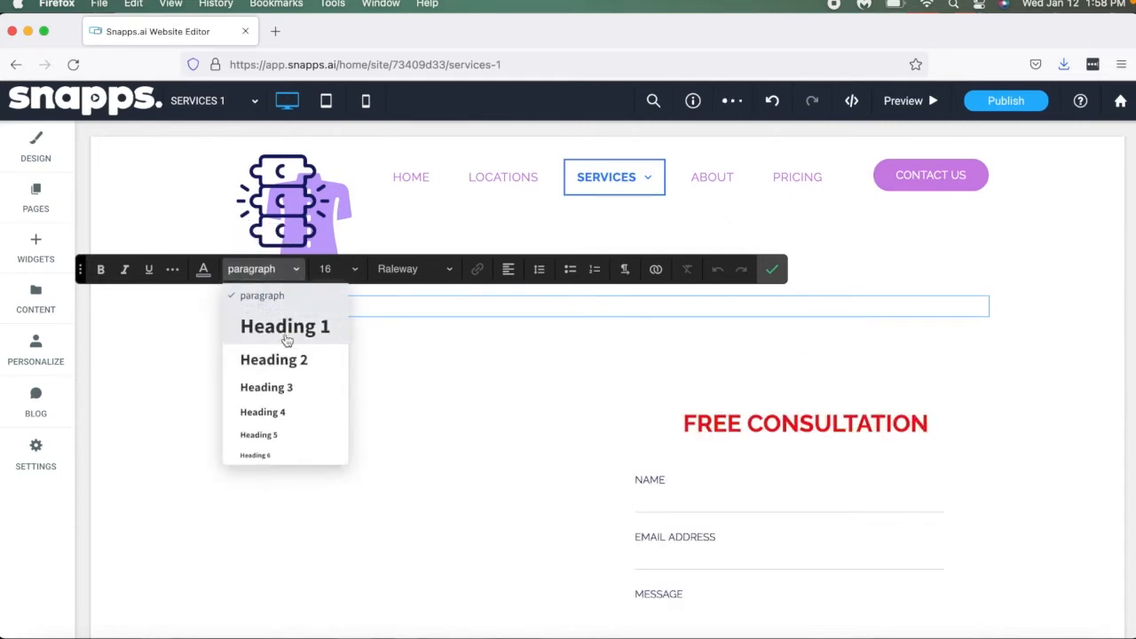
click(287, 334)
Step: Replace the heading's placeholder text with "Therapeutic Exercise", centre it and finish editing
drag(526, 325, 264, 313)
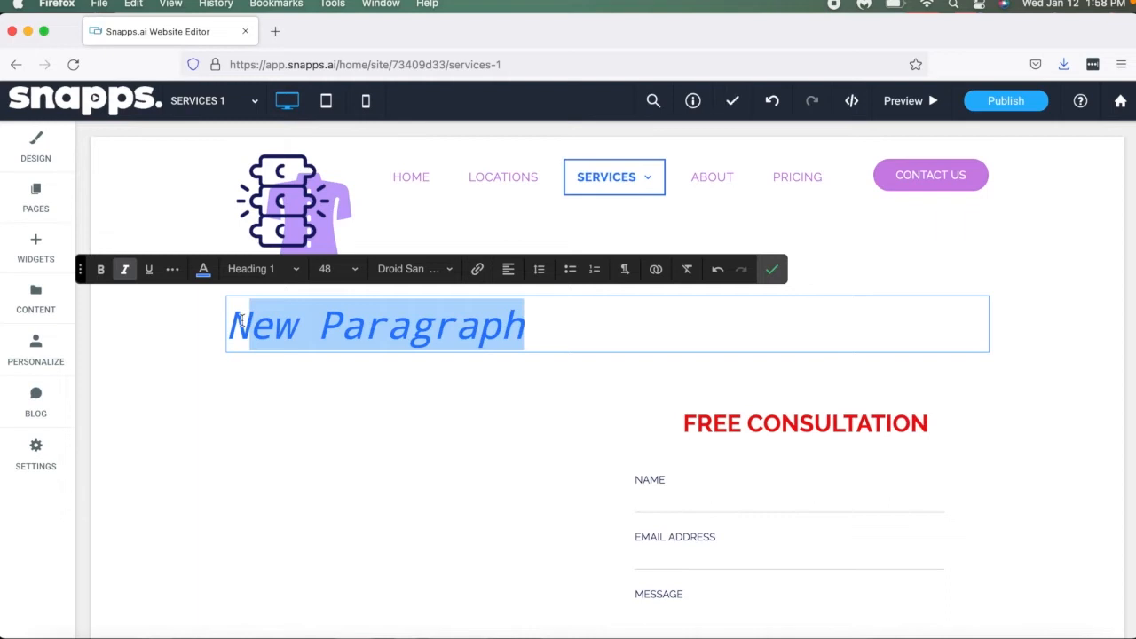
key(BackSpace)
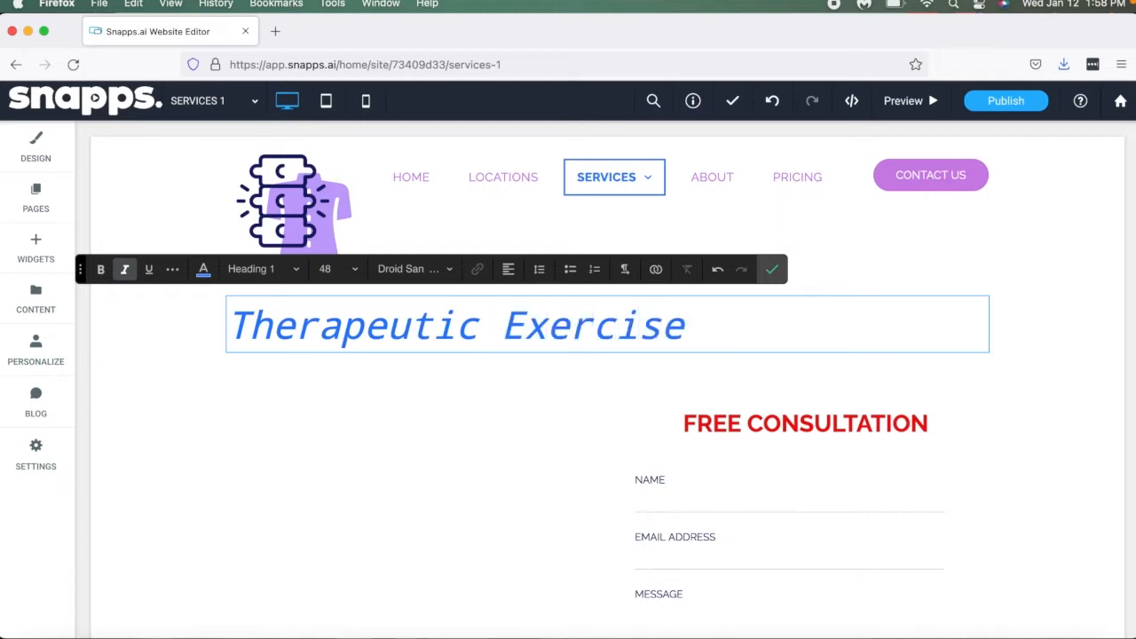
click(507, 270)
click(518, 320)
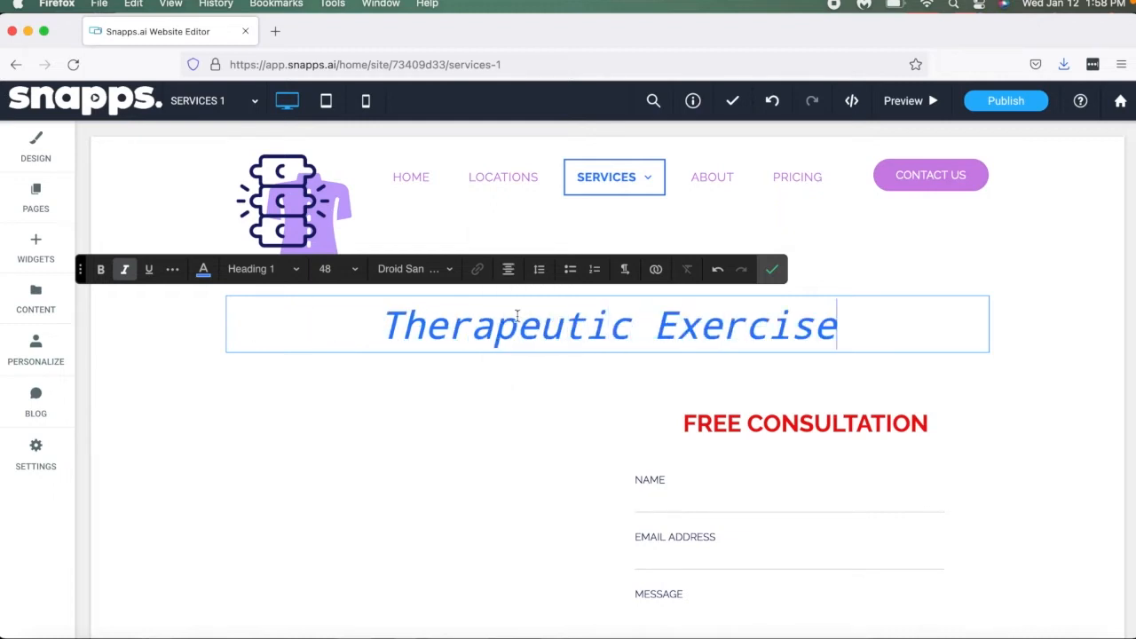
click(769, 273)
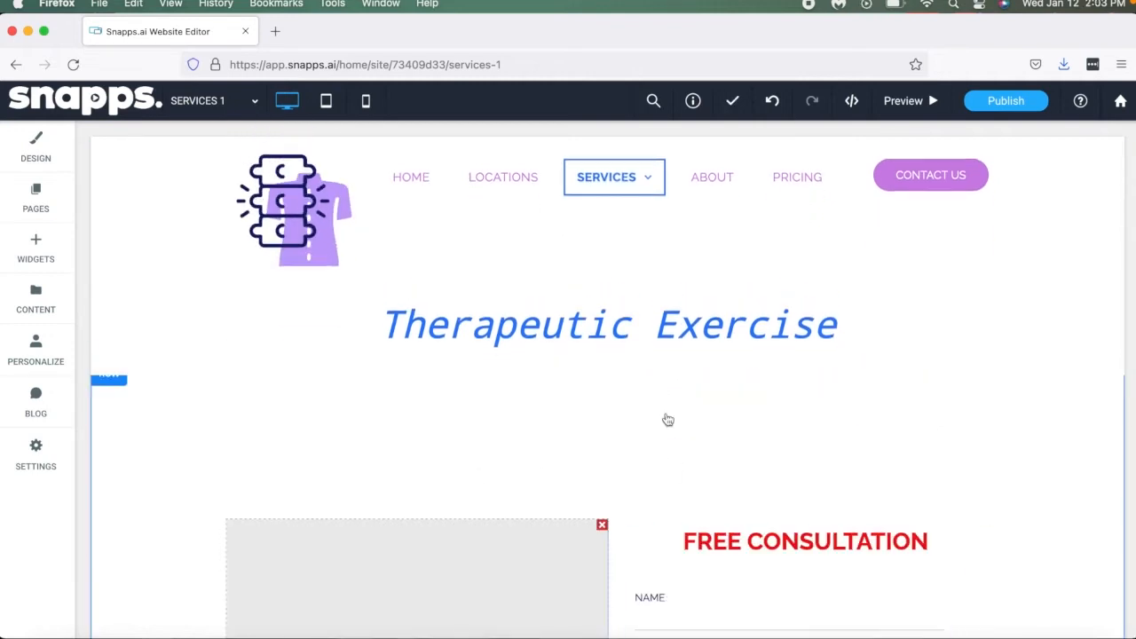
Step: Move the row holding the Therapeutic Exercise heading down, out of the page header
click(604, 348)
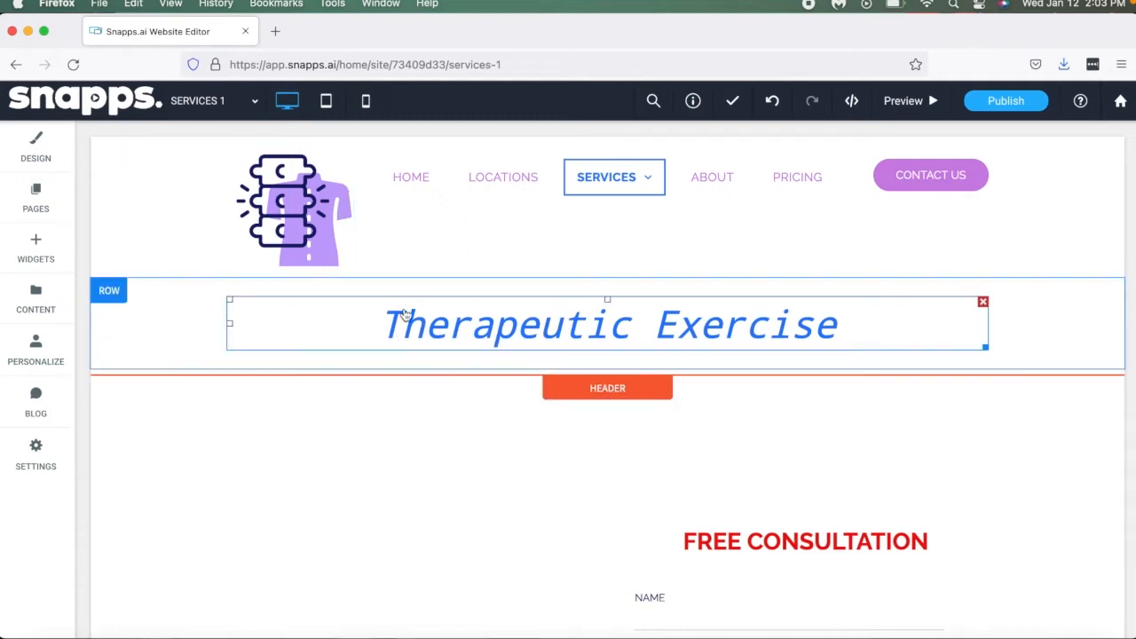
scroll(404, 312, down, 10)
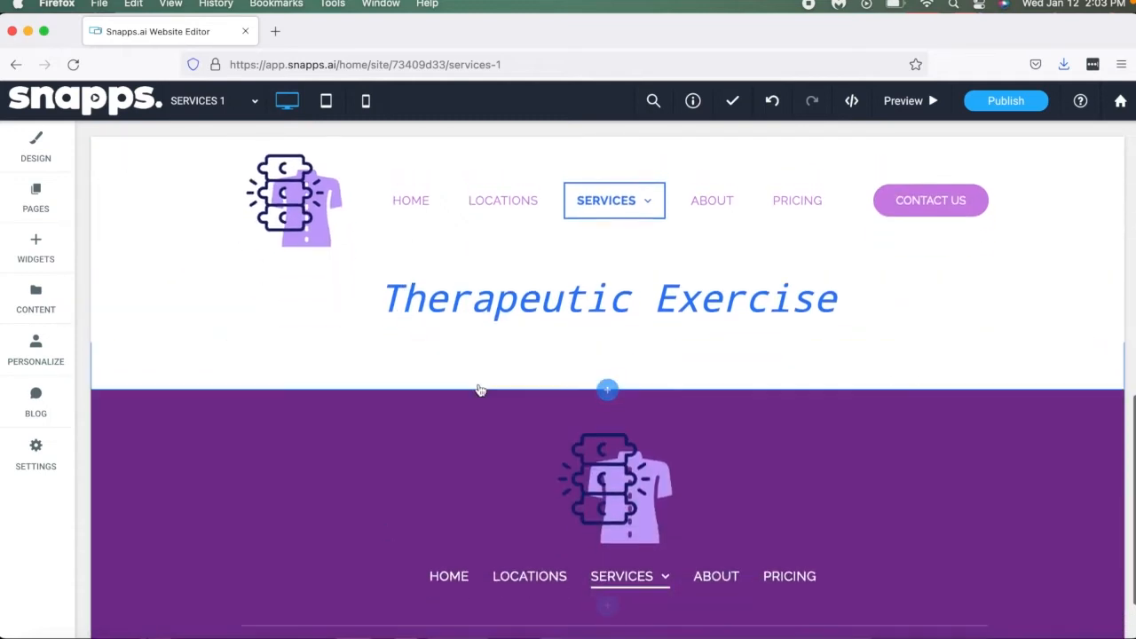
scroll(476, 387, up, 5)
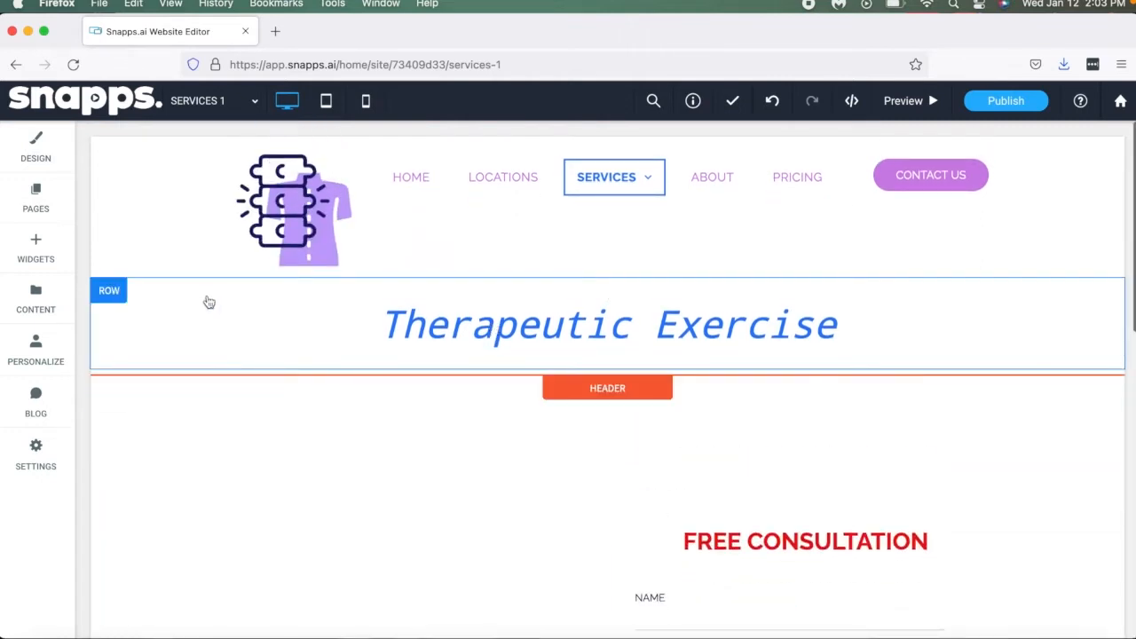
click(105, 296)
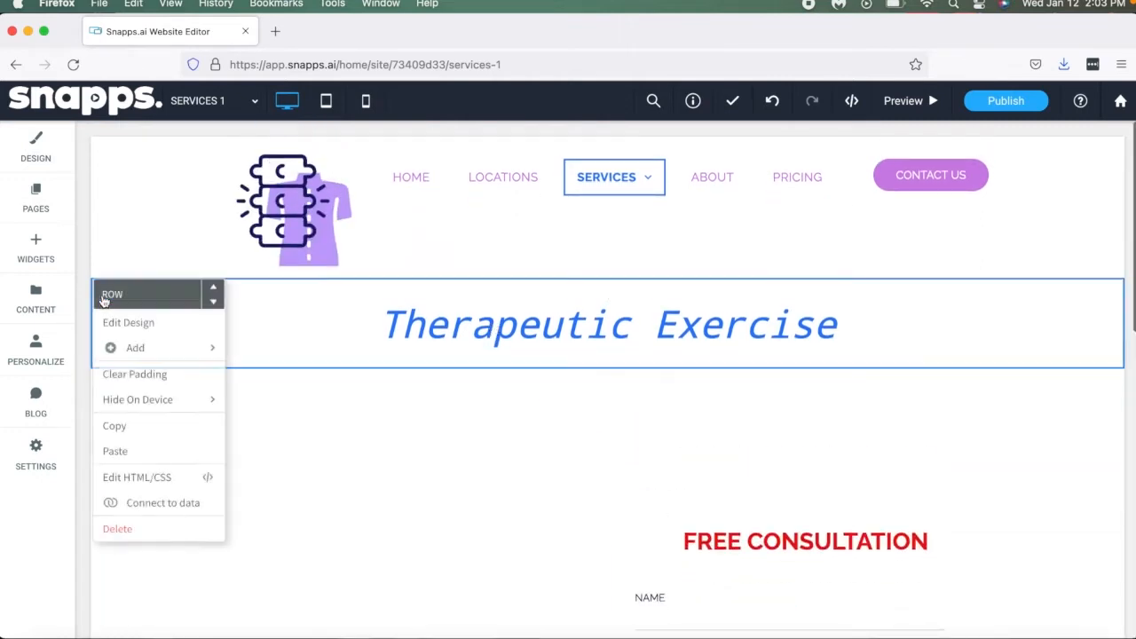
click(217, 304)
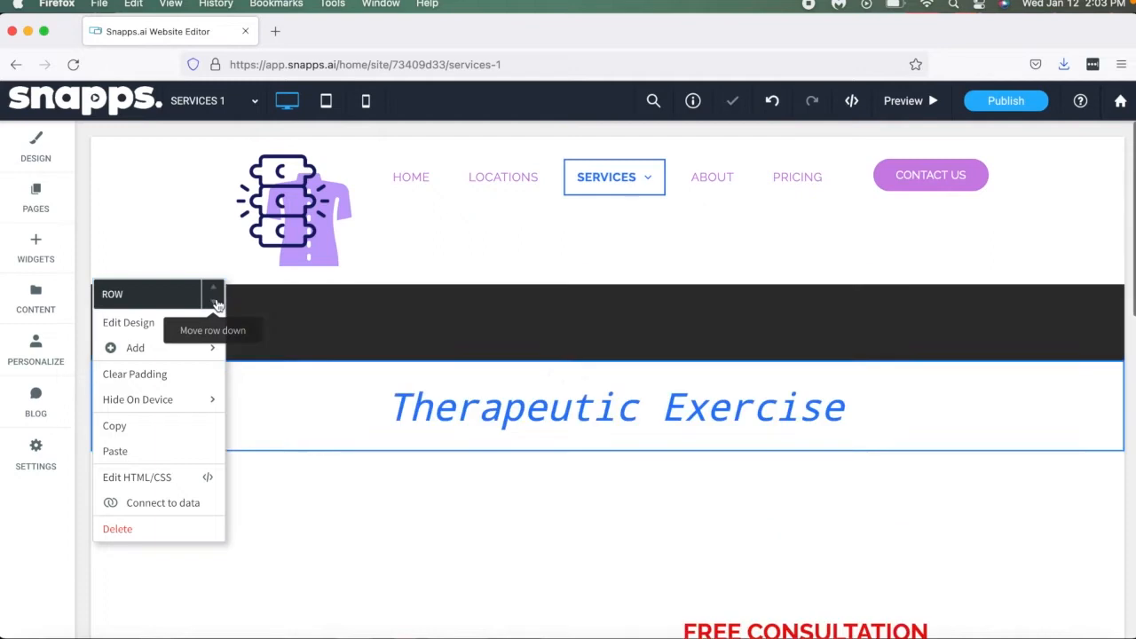
scroll(224, 540, down, 5)
scroll(224, 541, up, 8)
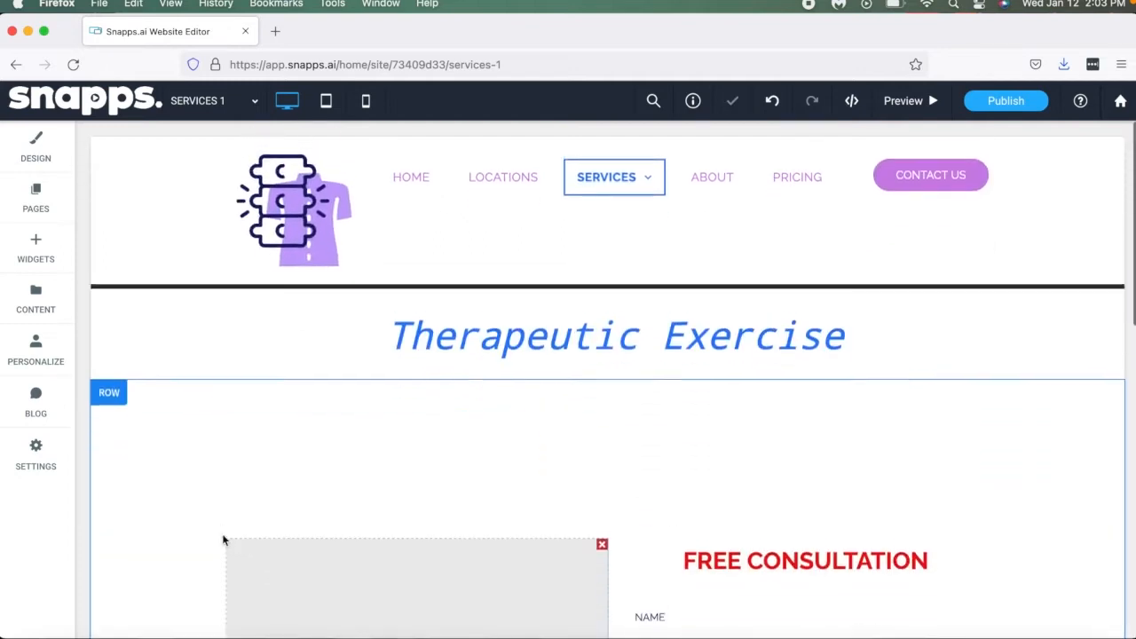
Step: Add an image widget to the empty column beside the contact form, using the site photo of the stretching woman found under "exercise"
scroll(393, 405, down, 6)
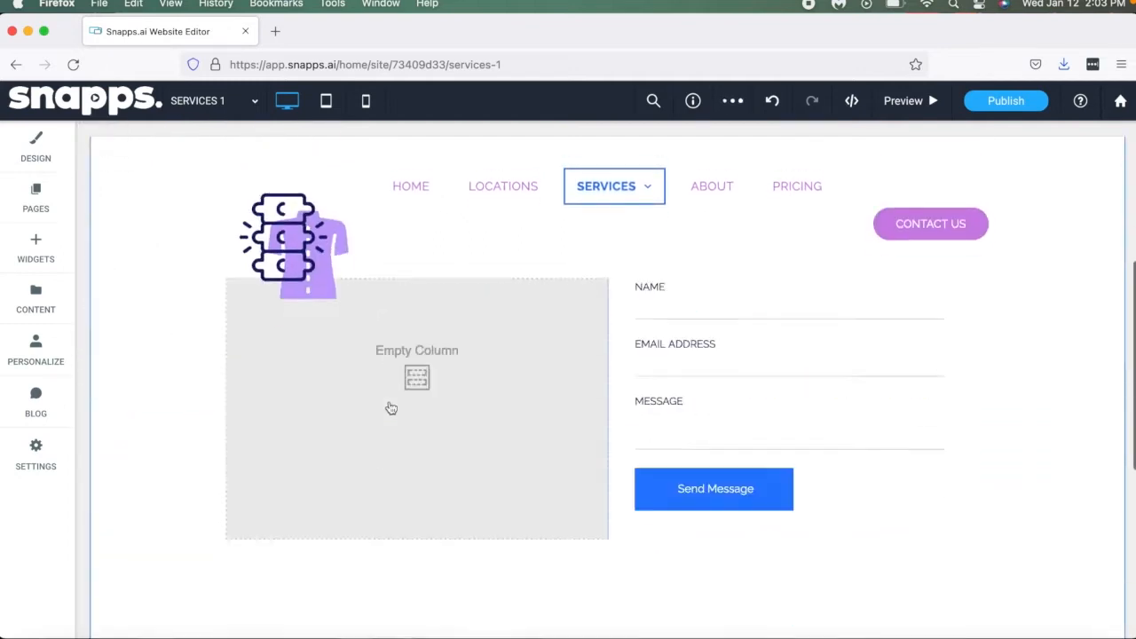
scroll(392, 409, up, 4)
scroll(392, 408, up, 3)
scroll(391, 408, down, 3)
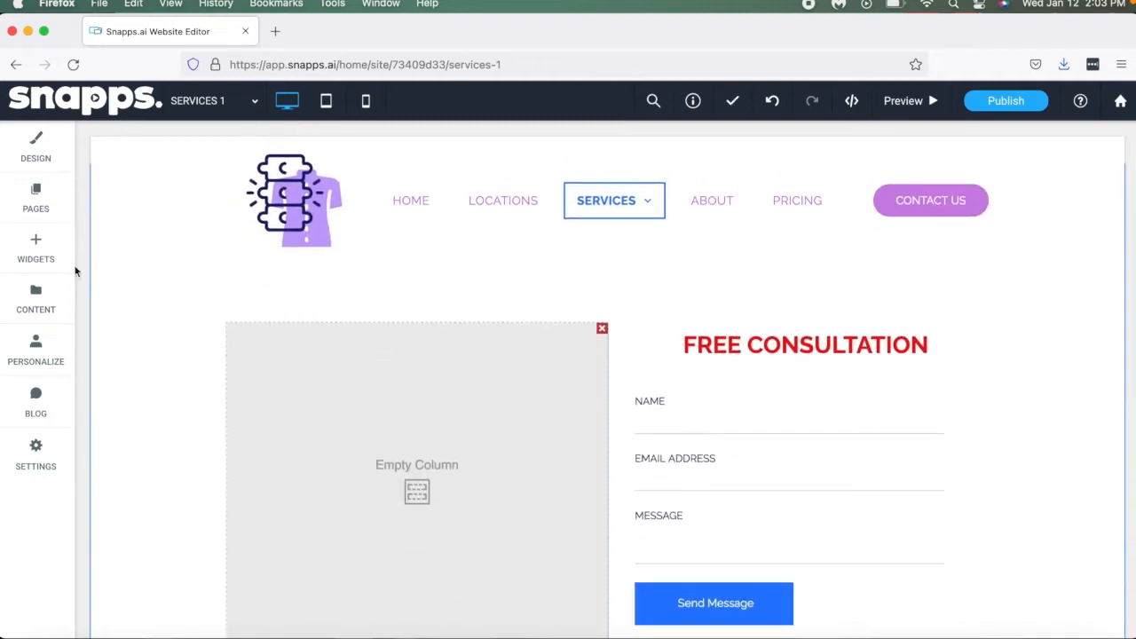
click(32, 252)
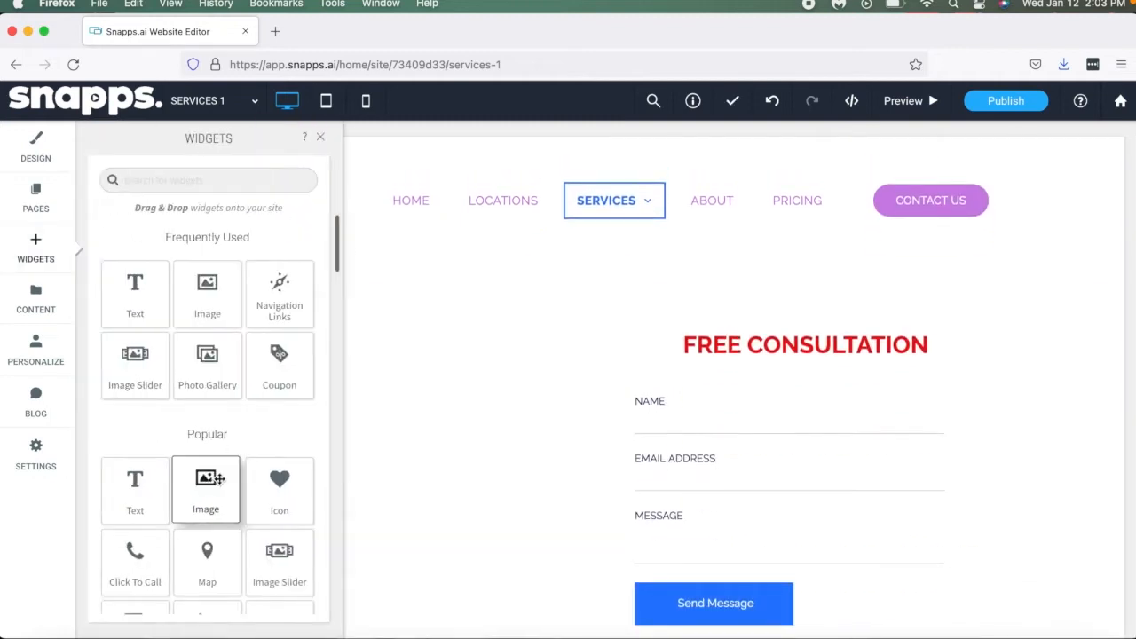
drag(206, 488, 339, 466)
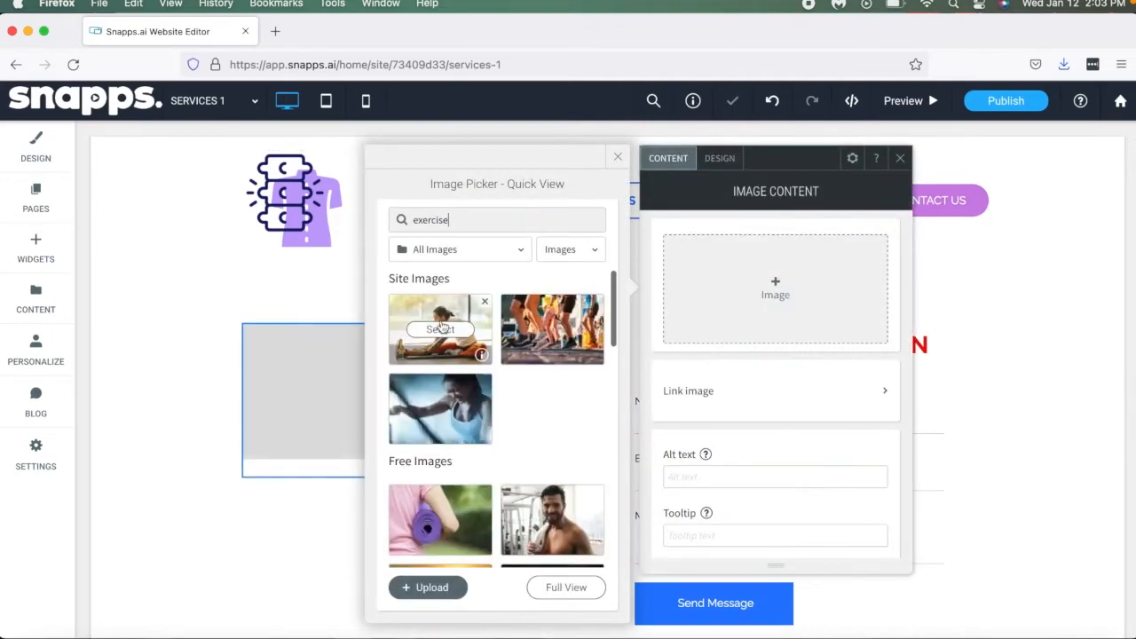
click(441, 329)
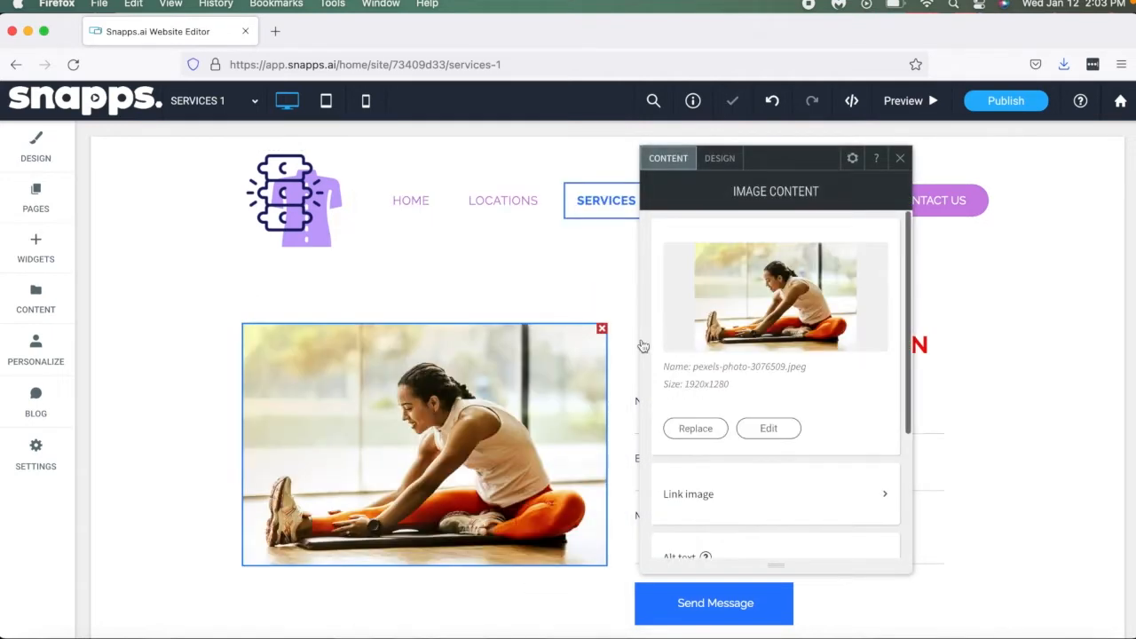
click(900, 160)
Step: Add a text widget below the stretching photo, replace its placeholder with "TEXT ABOUT SERVICE HERE" and finish editing
scroll(550, 421, down, 3)
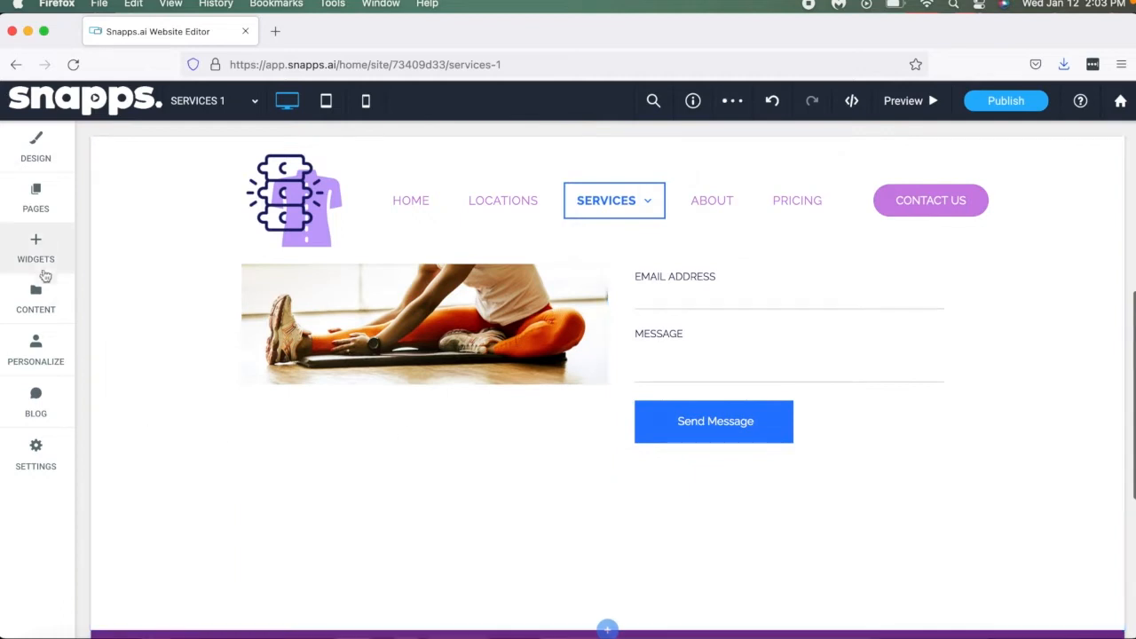
click(35, 248)
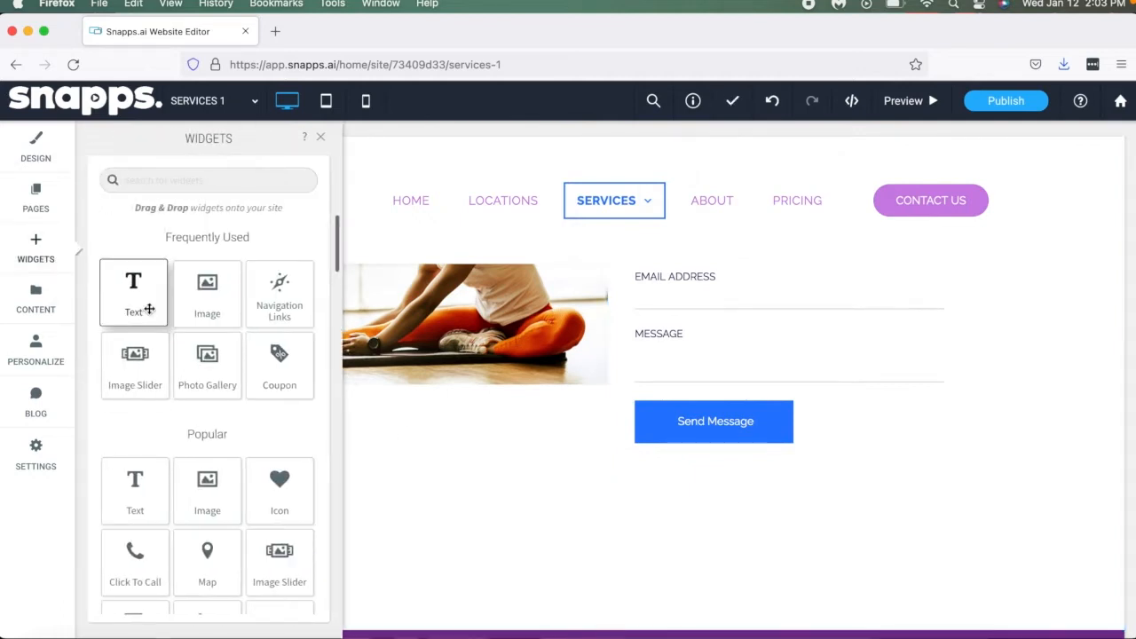
drag(144, 305, 364, 430)
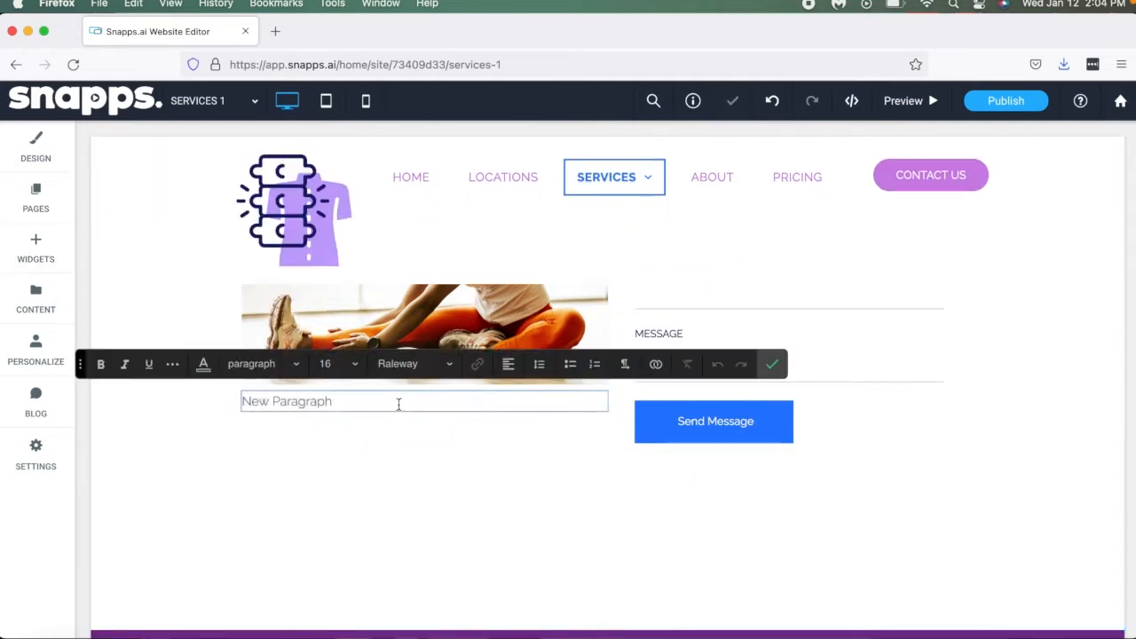
triple_click(399, 405)
text(TEXT ABOUT SERVICE HERE)
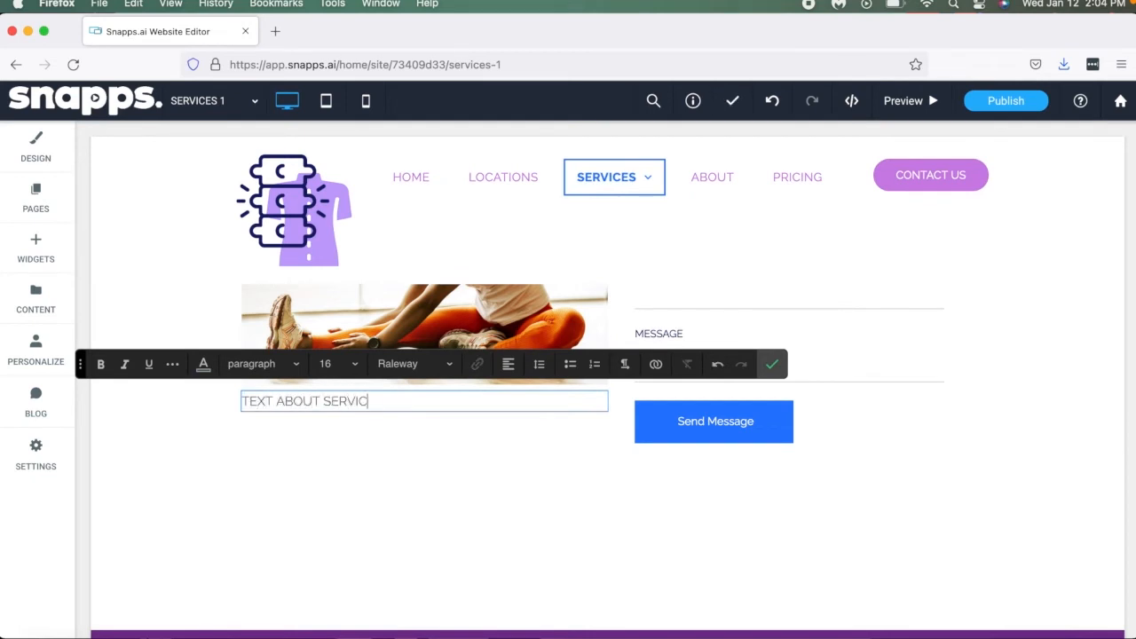
click(773, 364)
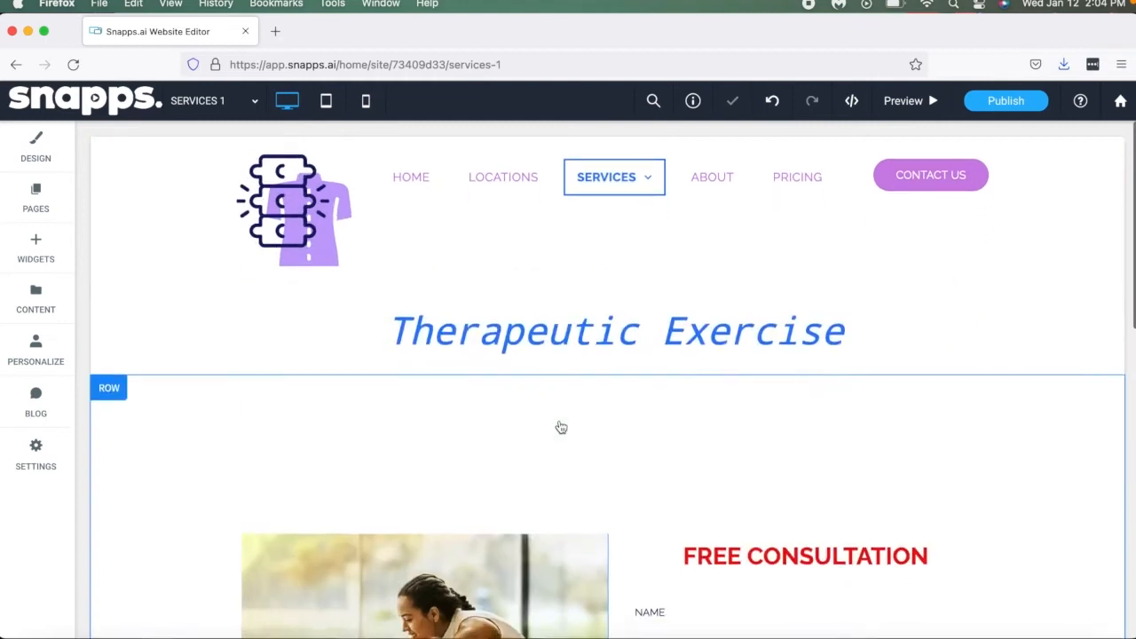
Step: Add a new row below the photo and contact form row, and give it a second column
scroll(561, 427, down, 3)
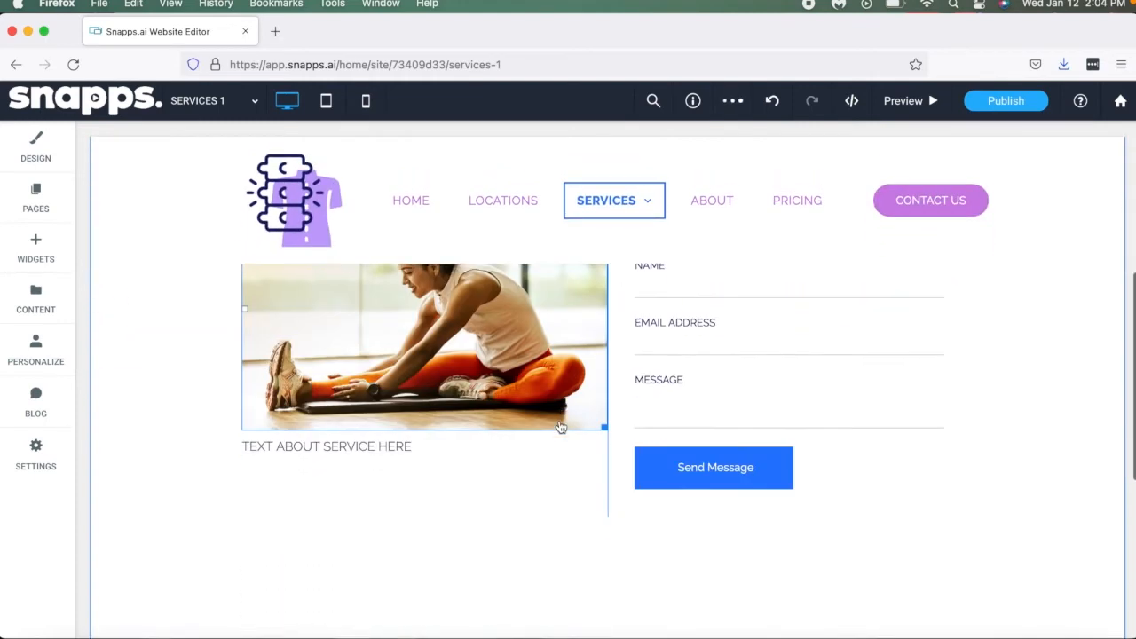
scroll(278, 400, up, 6)
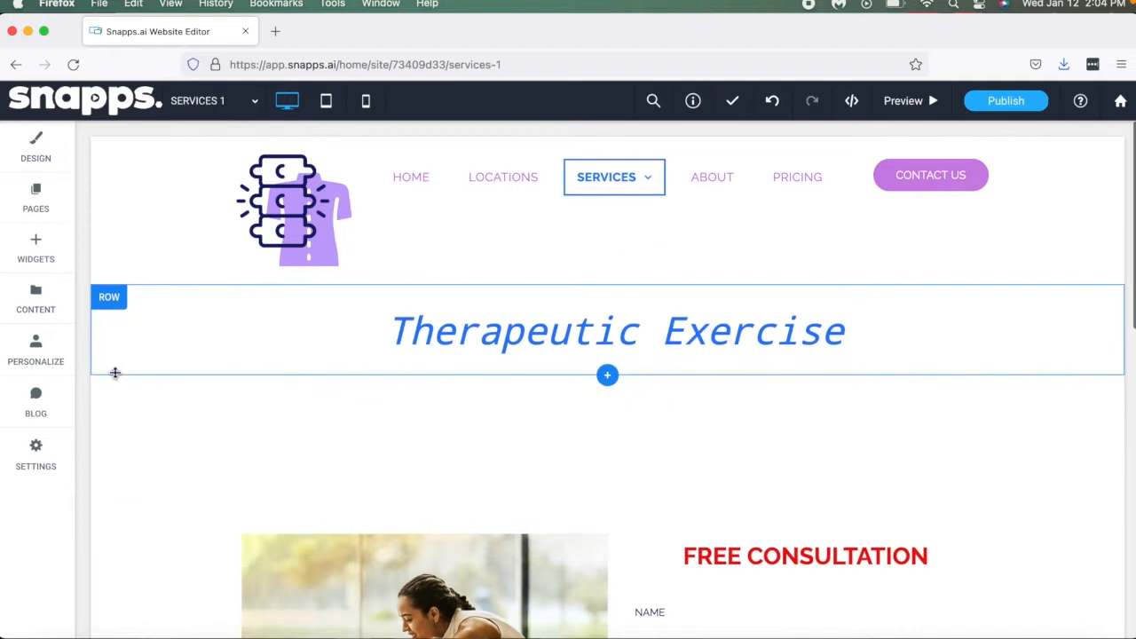
click(114, 387)
mouse_move(203, 393)
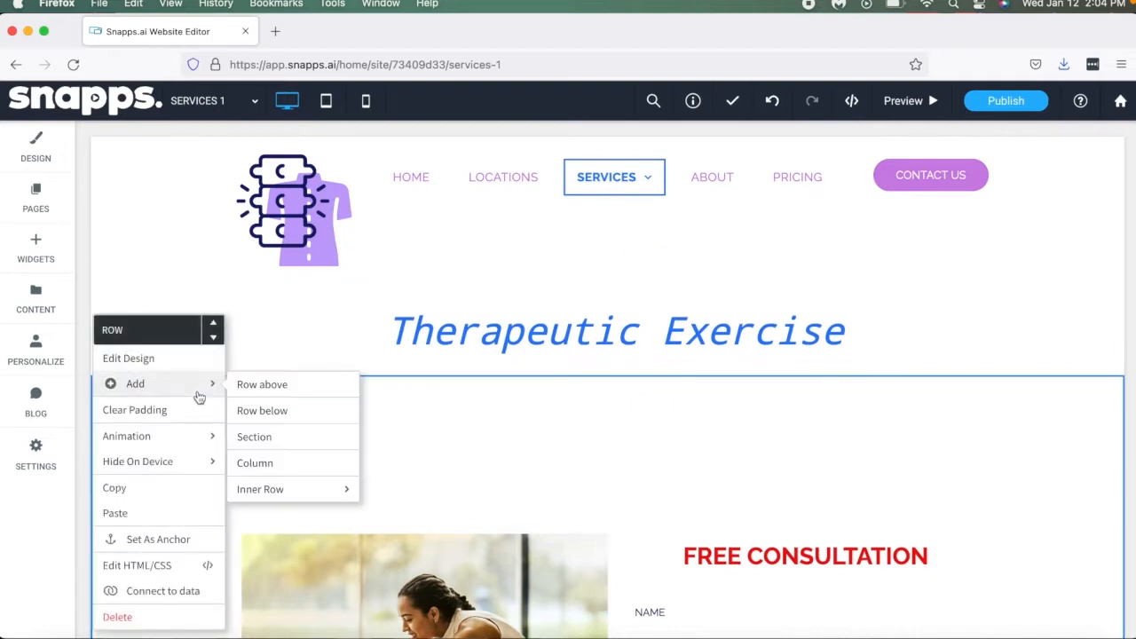
click(287, 411)
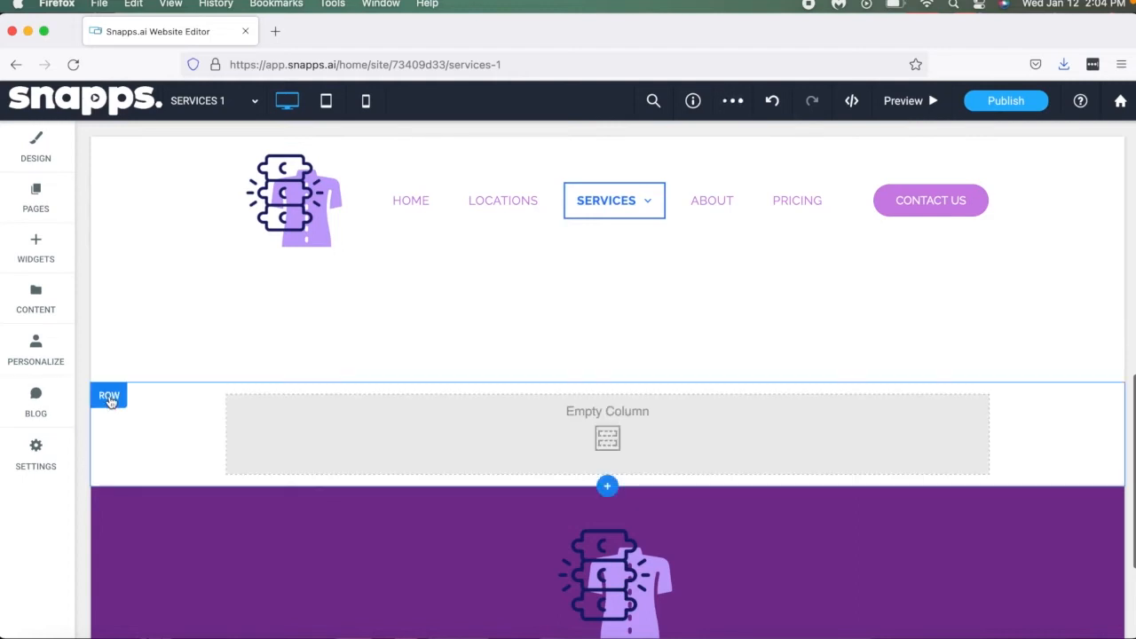
click(110, 397)
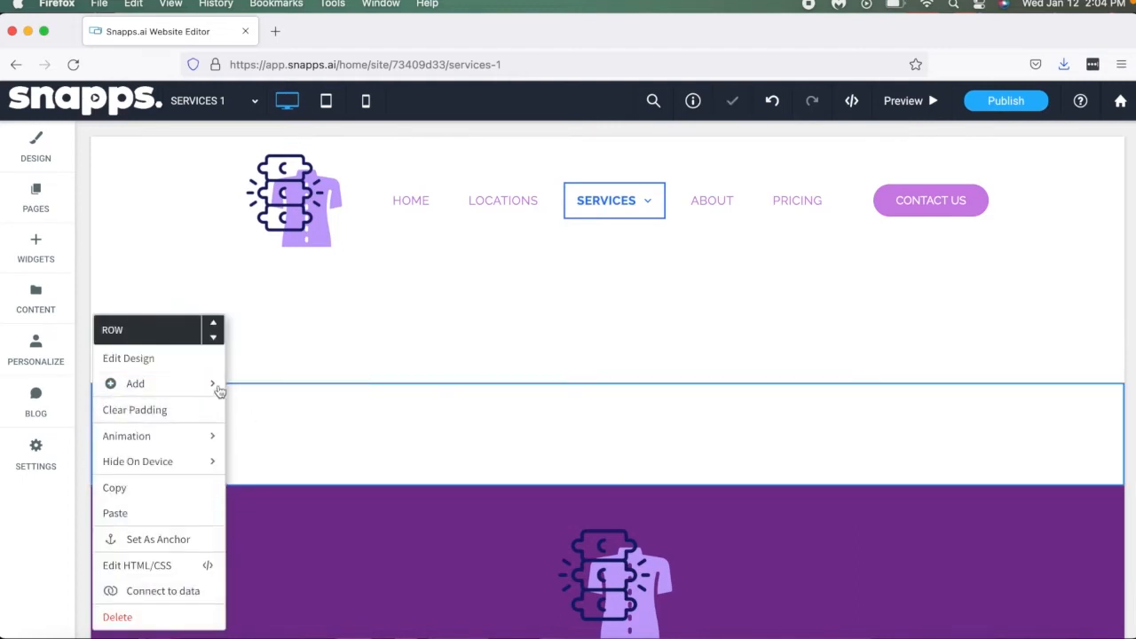
mouse_move(220, 388)
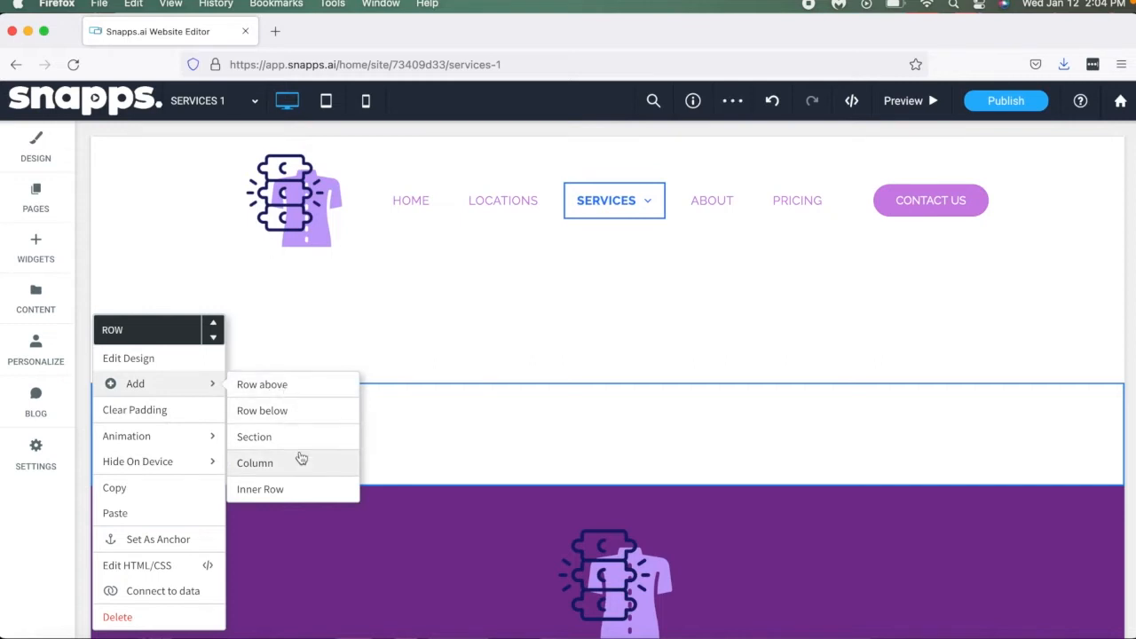
click(301, 458)
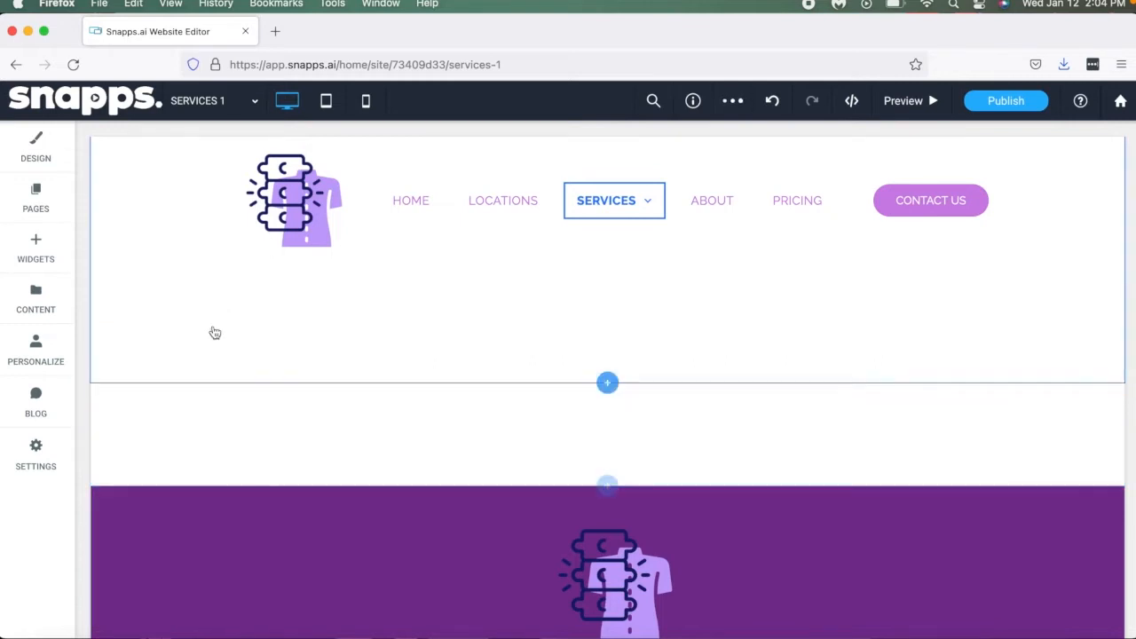
Step: Add an image widget with the stretching woman photo to the right-hand column of the new row
click(14, 249)
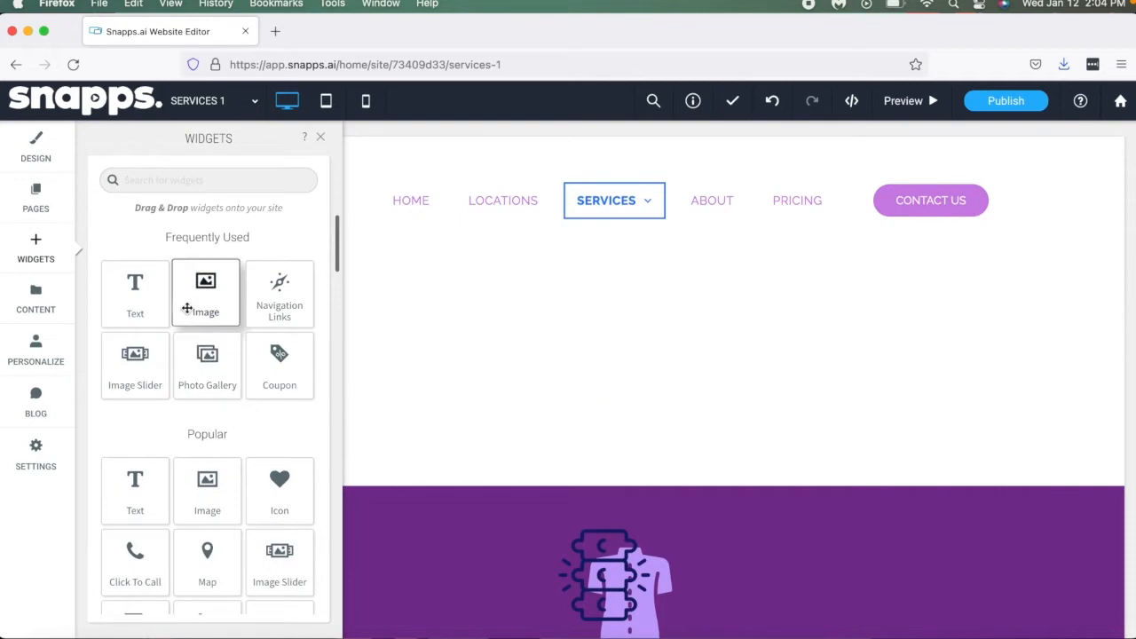
drag(183, 304, 754, 333)
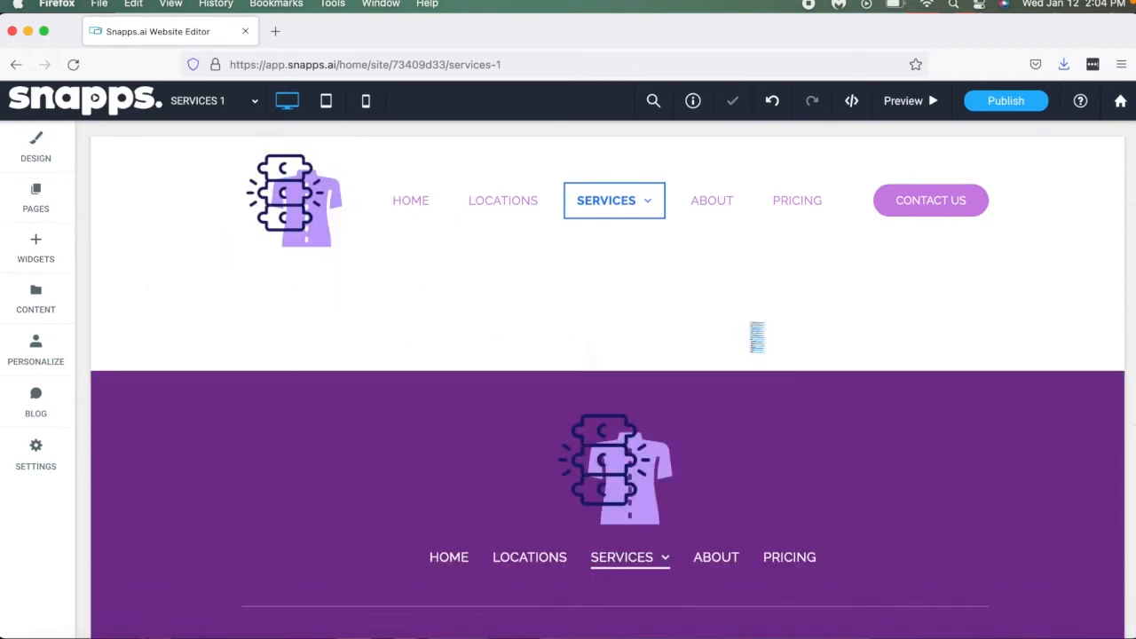
click(708, 319)
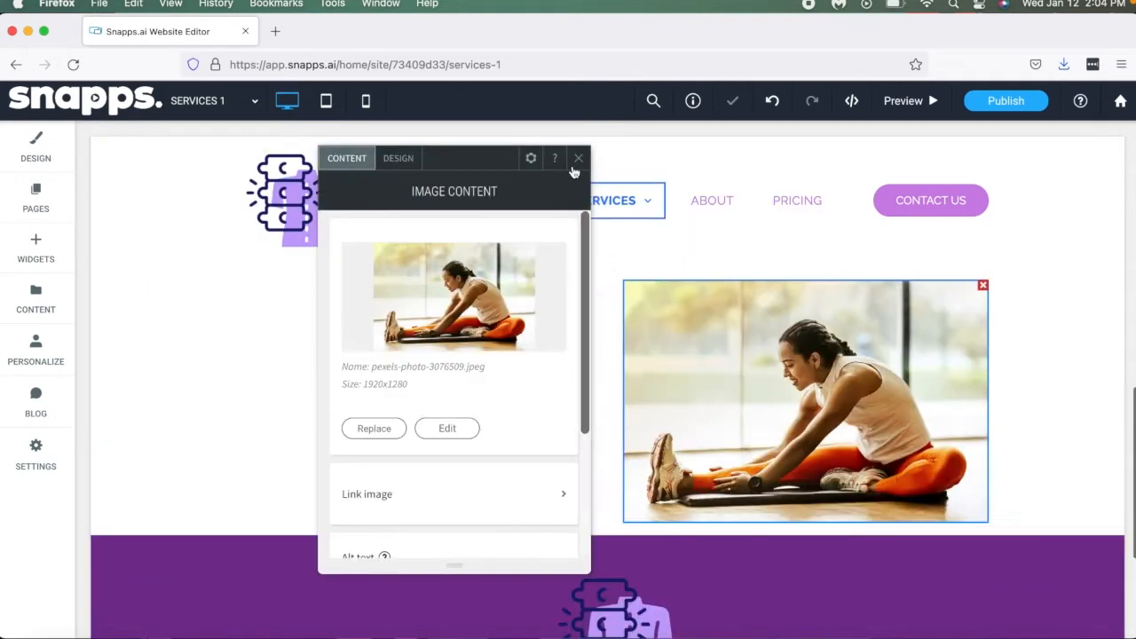
click(578, 158)
Step: Add a text widget in the column beside the new photo, reading "TEXT ABOUT SERVICE HERE" followed by several blank lines, and finish editing
click(48, 258)
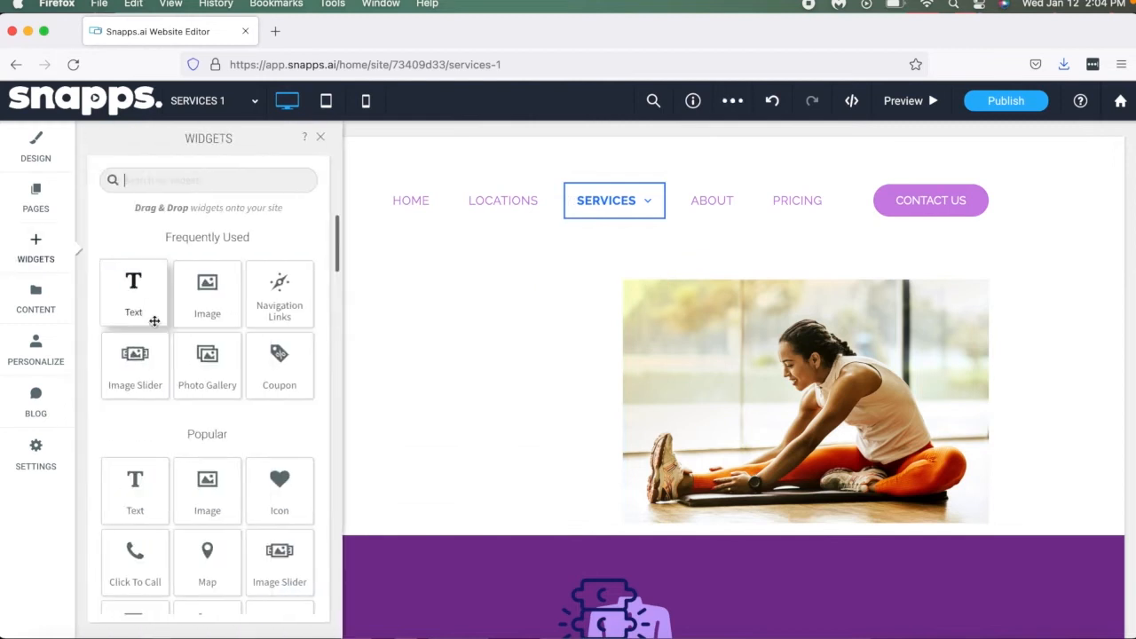
drag(155, 312, 430, 402)
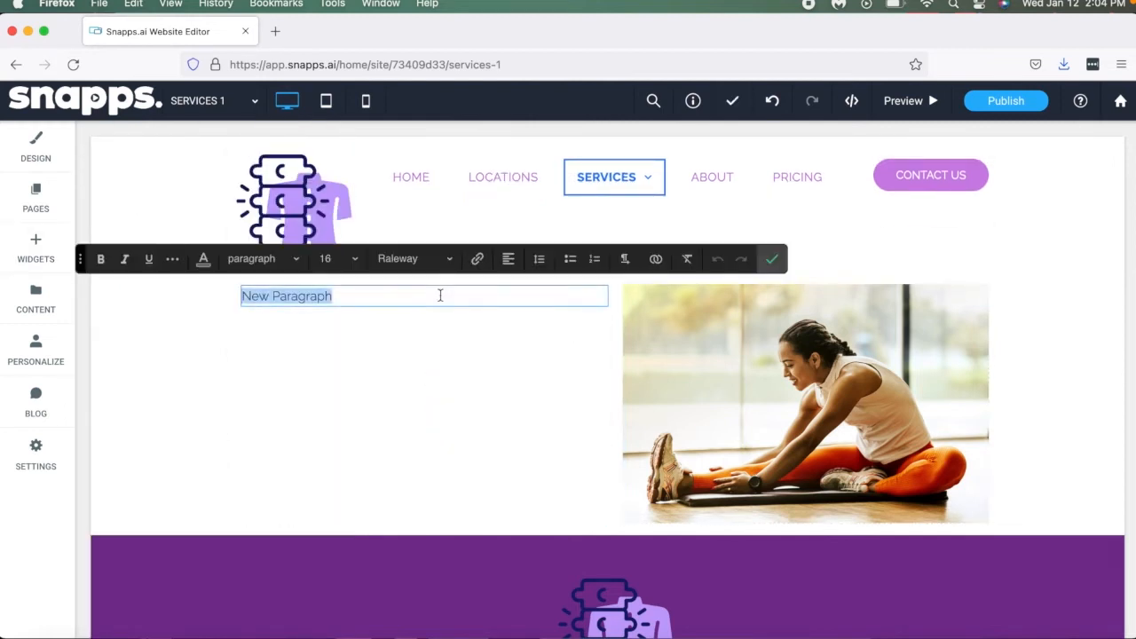
text(TEXT ABOUT SERV)
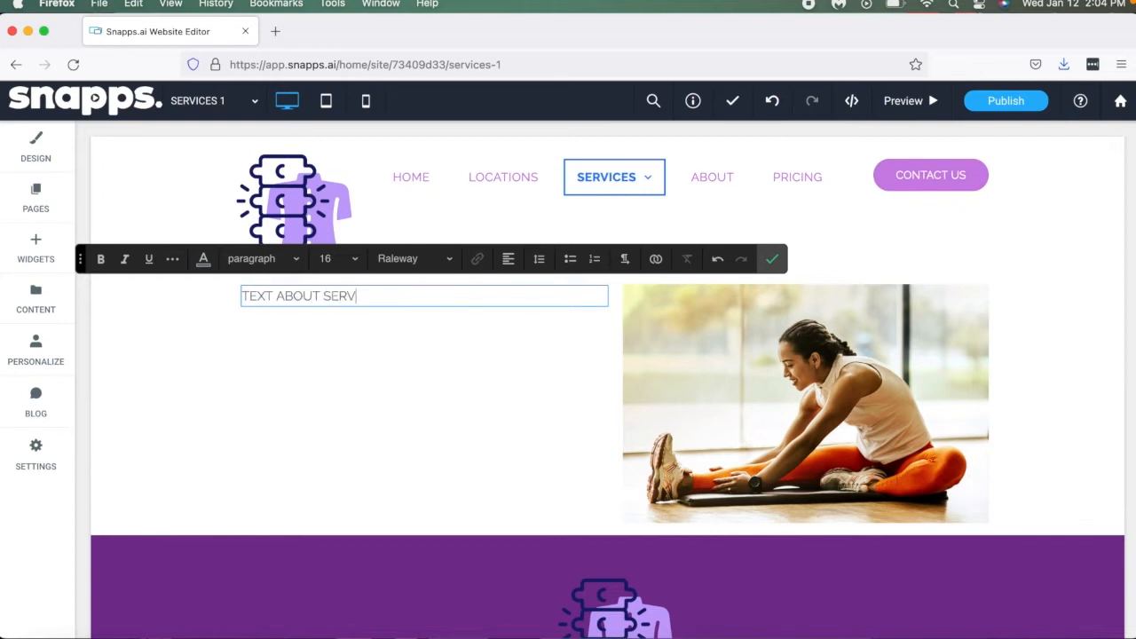
key(Return)
key(Return)
key(Return)
key(Return)
key(Return)
key(Return)
key(Return)
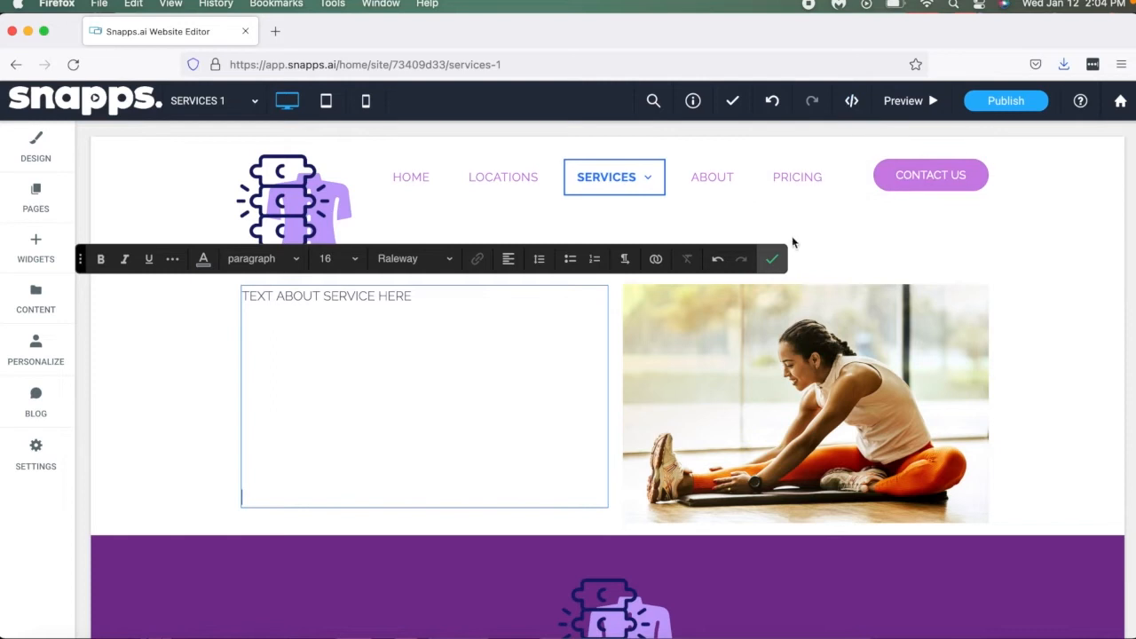
click(779, 259)
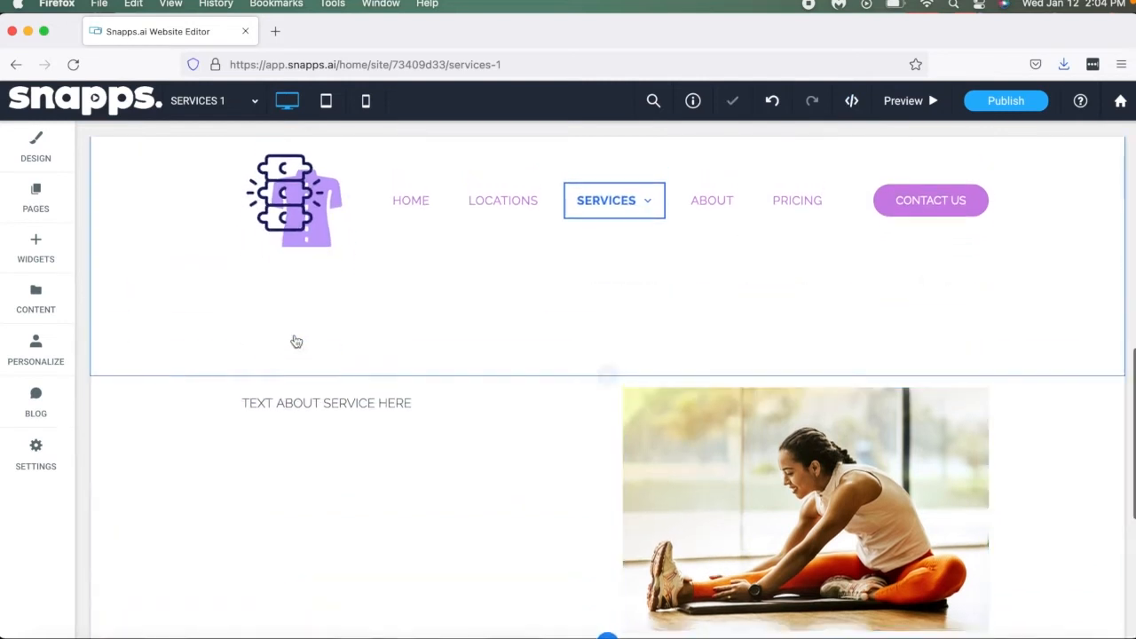
Step: Copy the row with the service text and photo, and paste the duplicate directly below it, above the footer
click(110, 388)
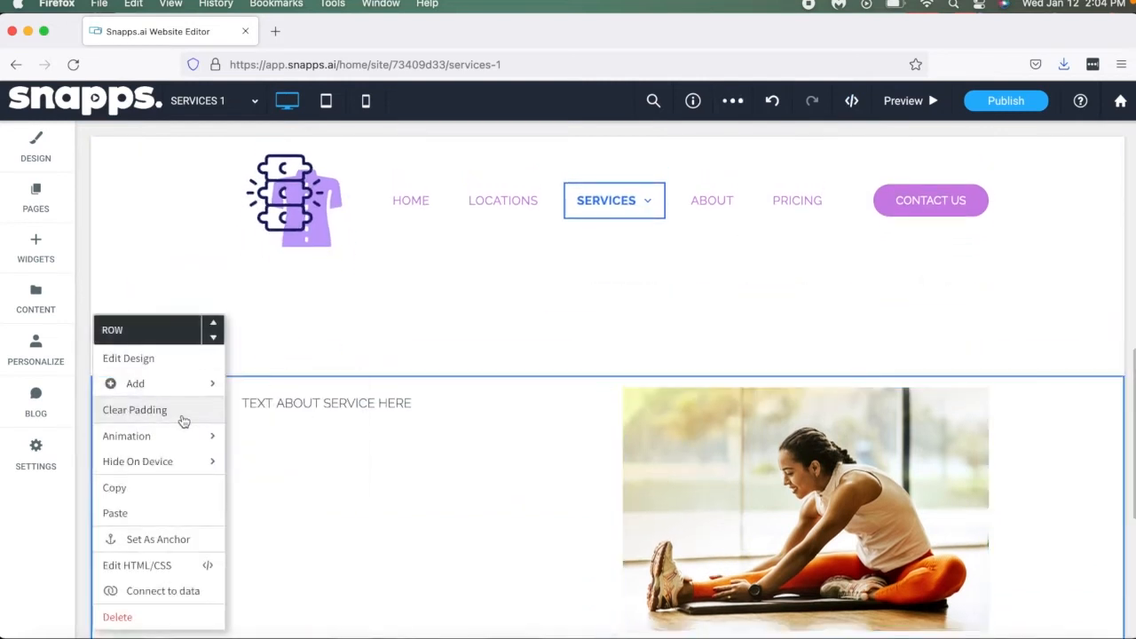
click(171, 497)
scroll(170, 497, down, 5)
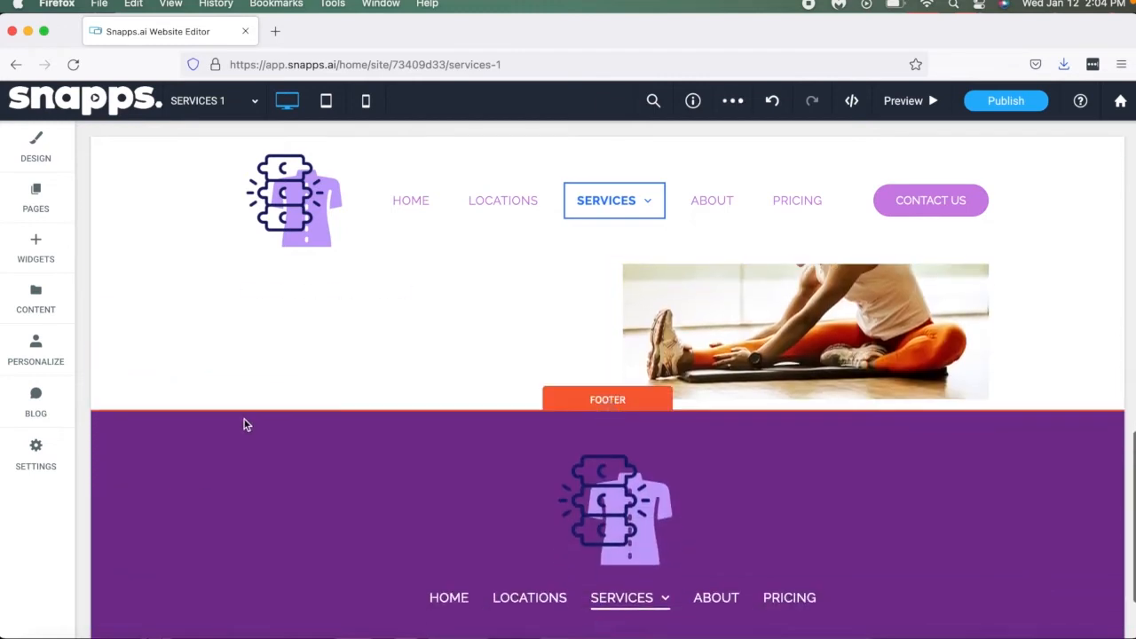
click(262, 409)
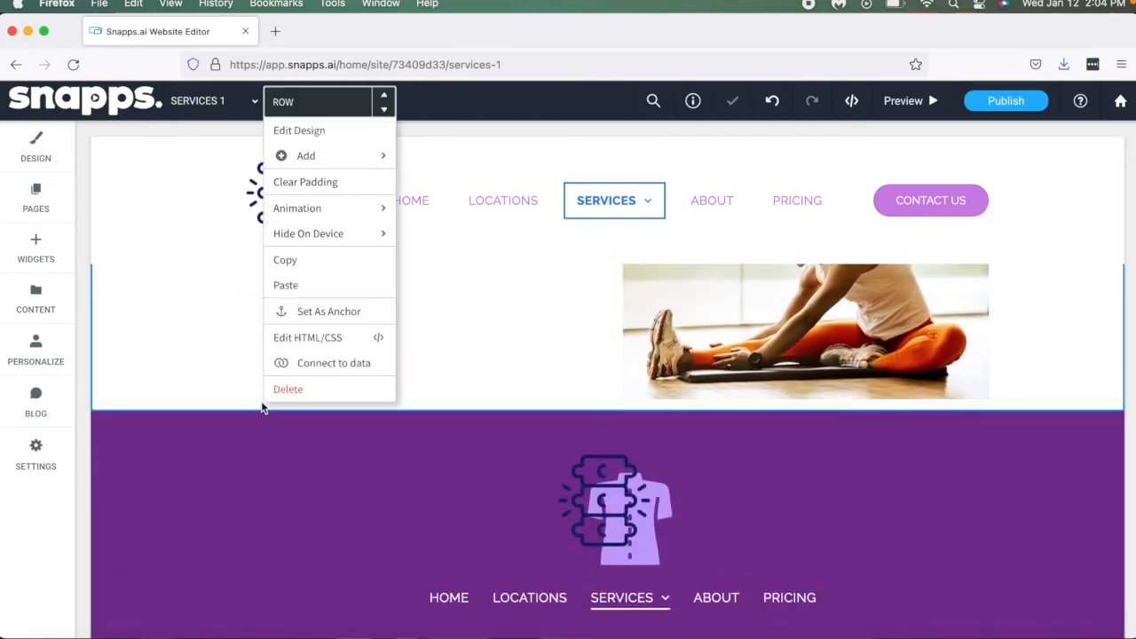
click(341, 289)
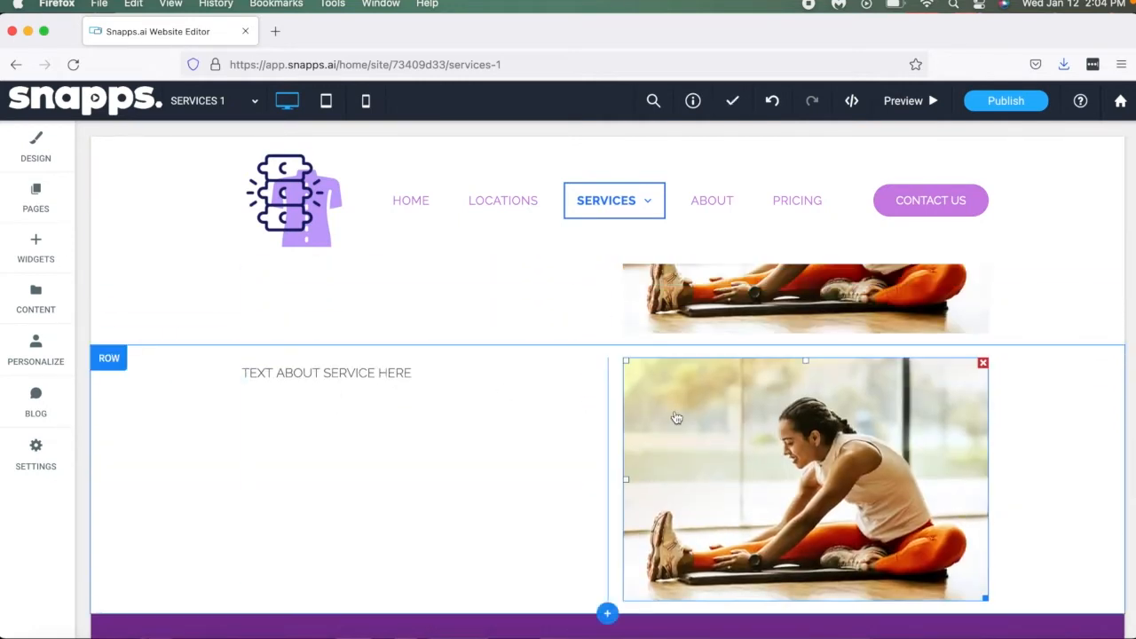
Step: Move the duplicated row's photo out into its own row and delete that row, and shift the service text into the right-hand column
drag(488, 453, 215, 438)
click(112, 359)
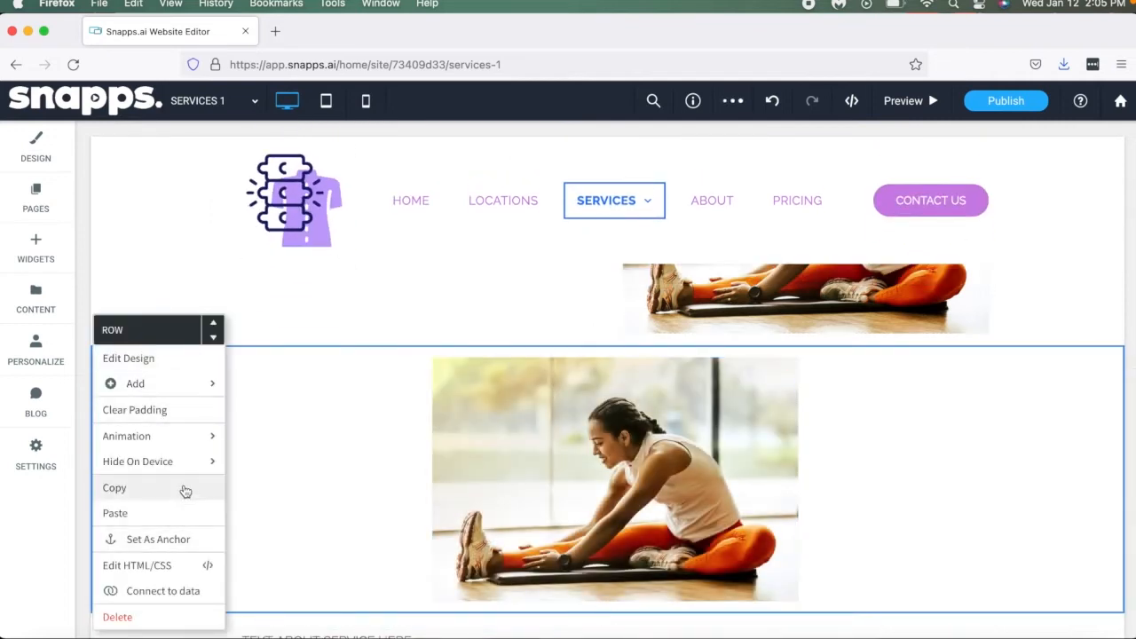
click(170, 614)
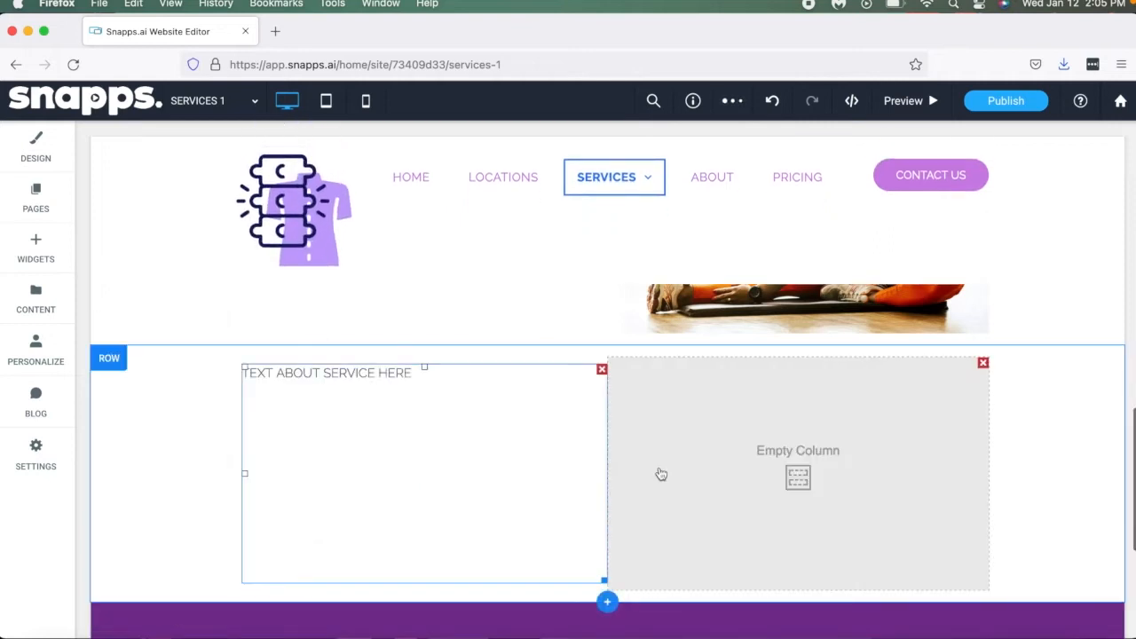
click(330, 447)
drag(332, 435, 692, 413)
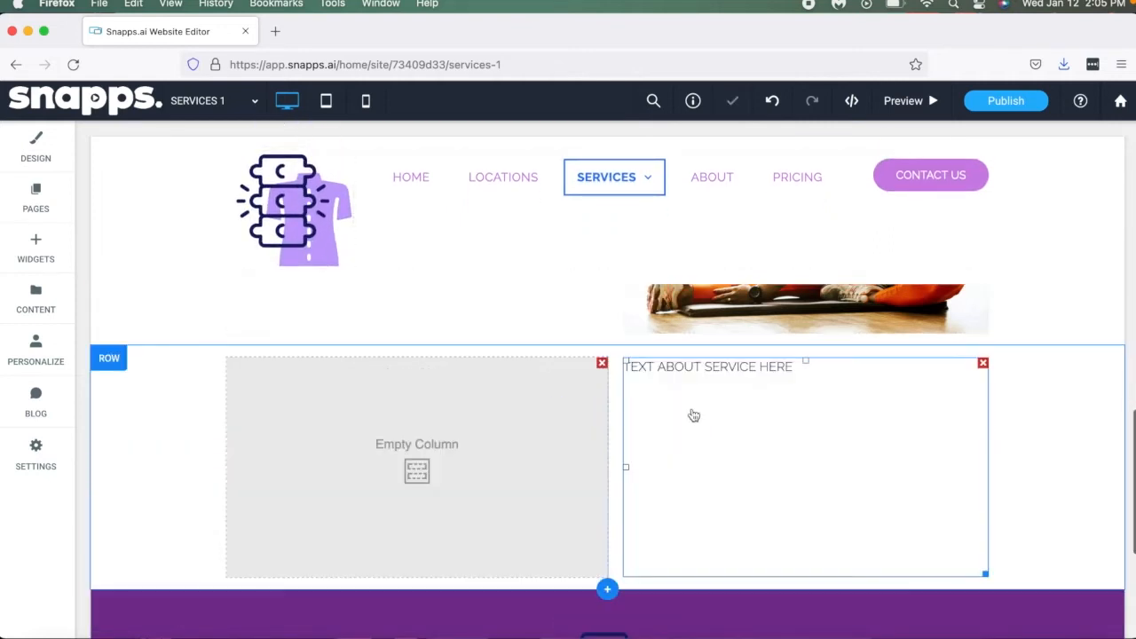
Step: Add an image widget with the stretching woman photo to the empty left-hand column of the duplicated row
click(58, 249)
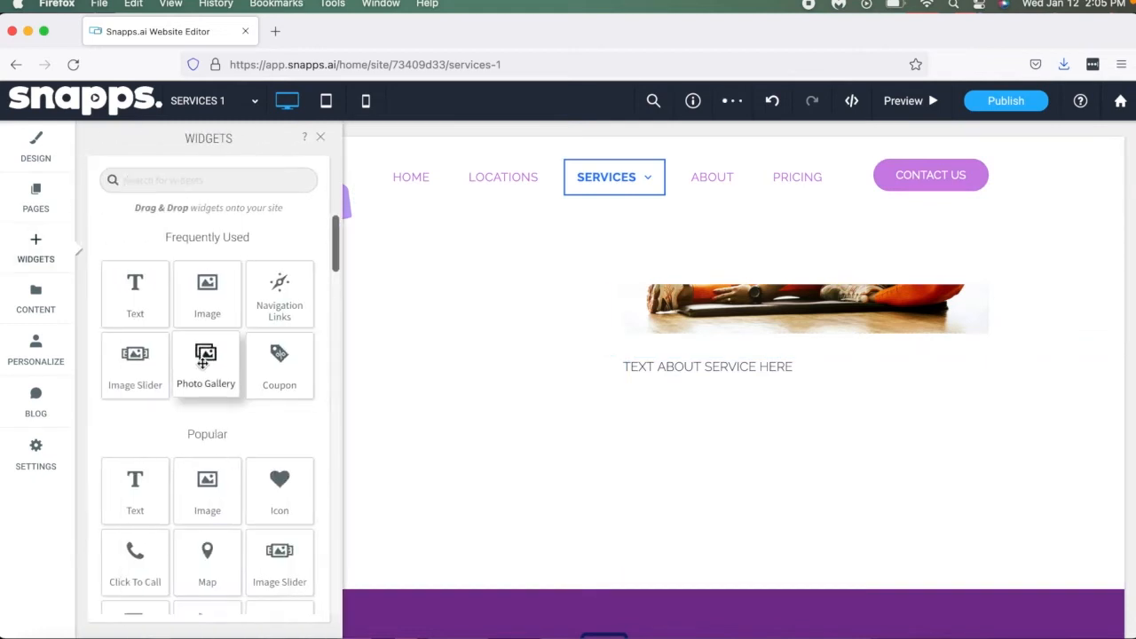
drag(238, 467, 587, 390)
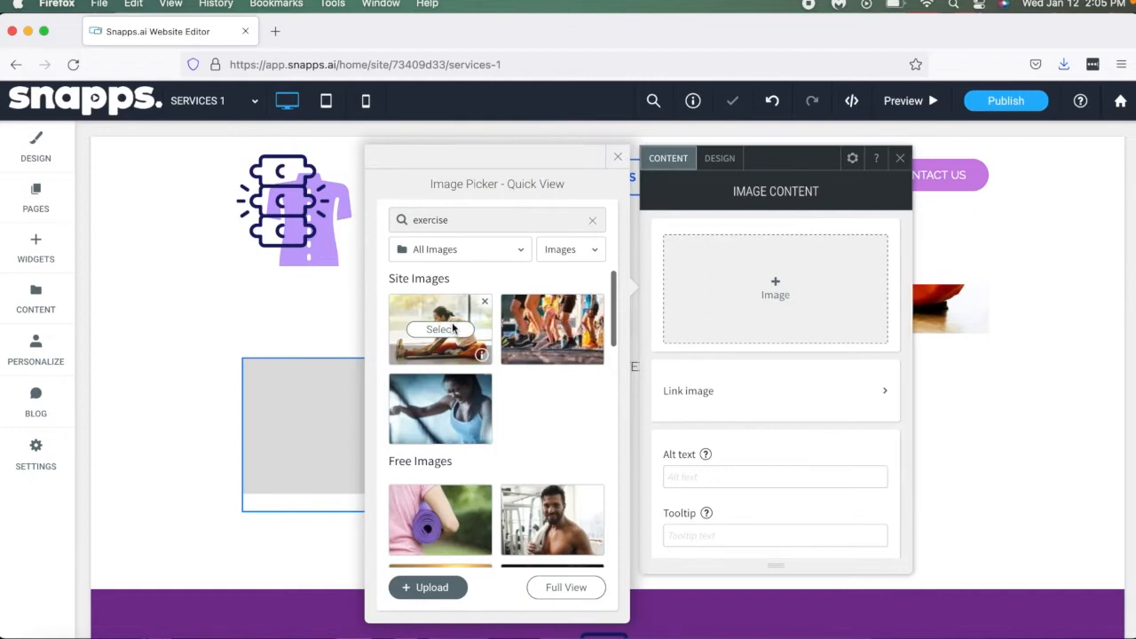
click(452, 330)
click(900, 158)
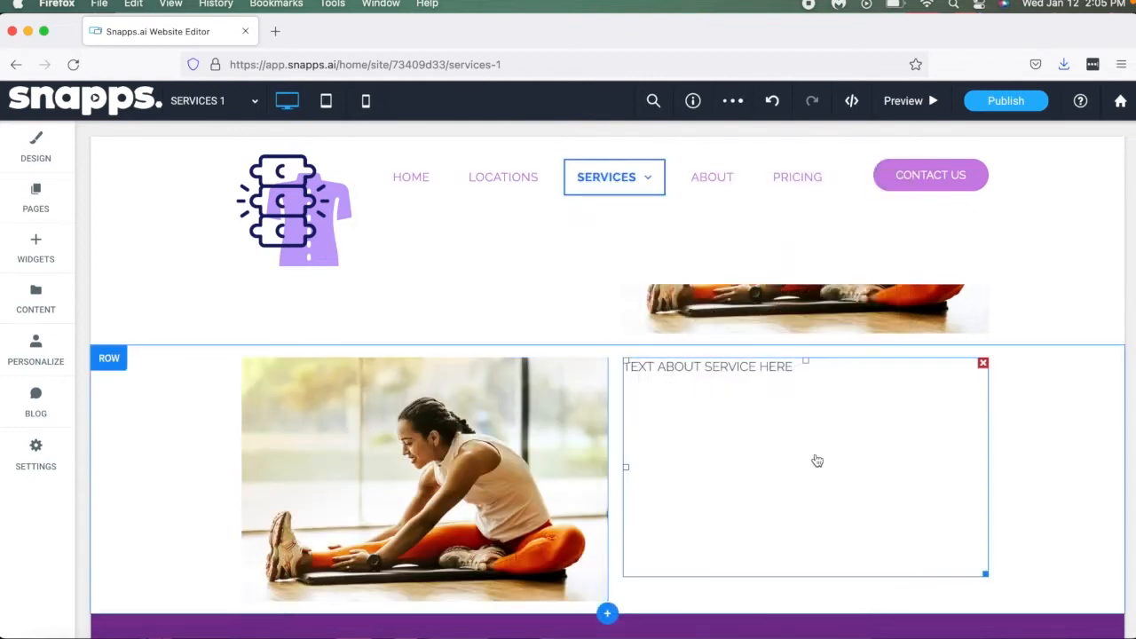
Step: Add a button widget below the service text in the right-hand column of the row above the footer
scroll(817, 460, down, 2)
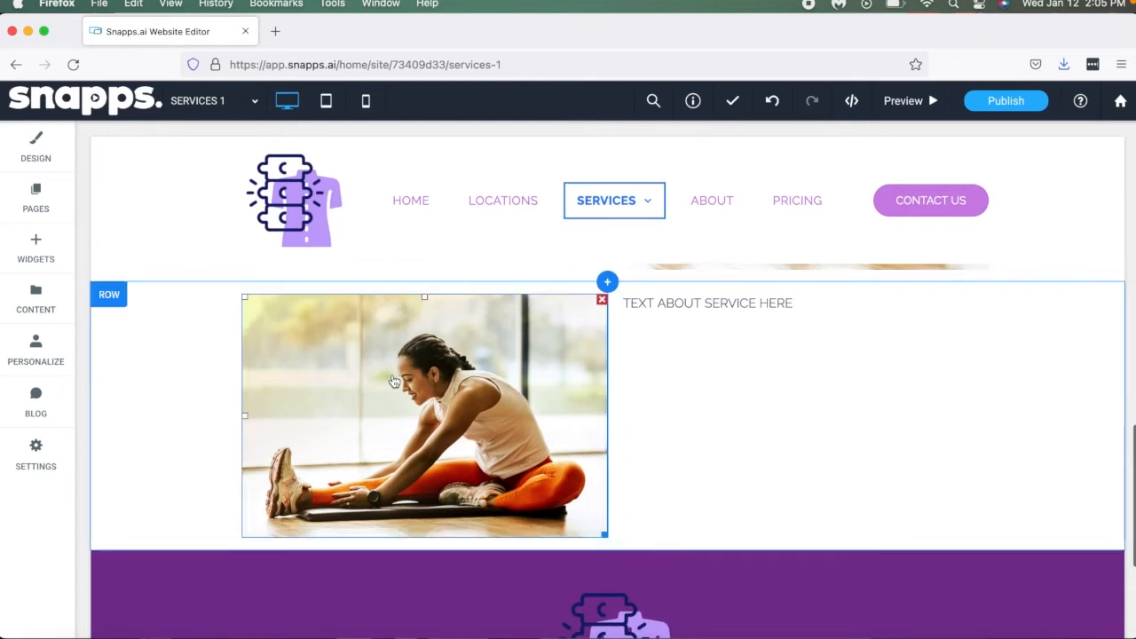
click(69, 259)
scroll(231, 397, down, 10)
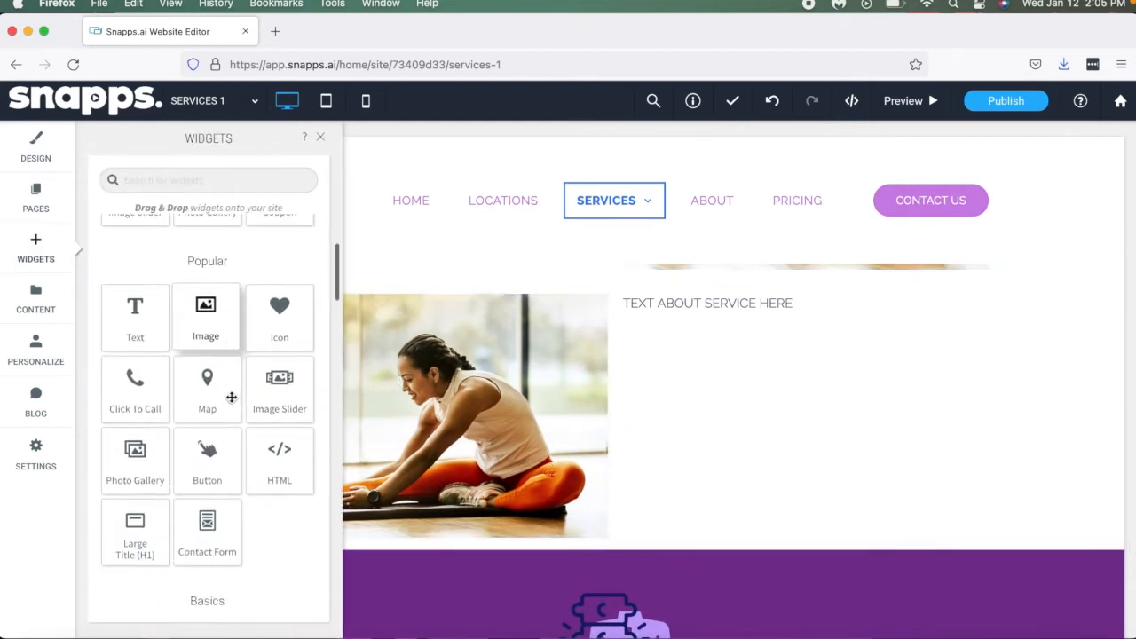
scroll(230, 397, up, 8)
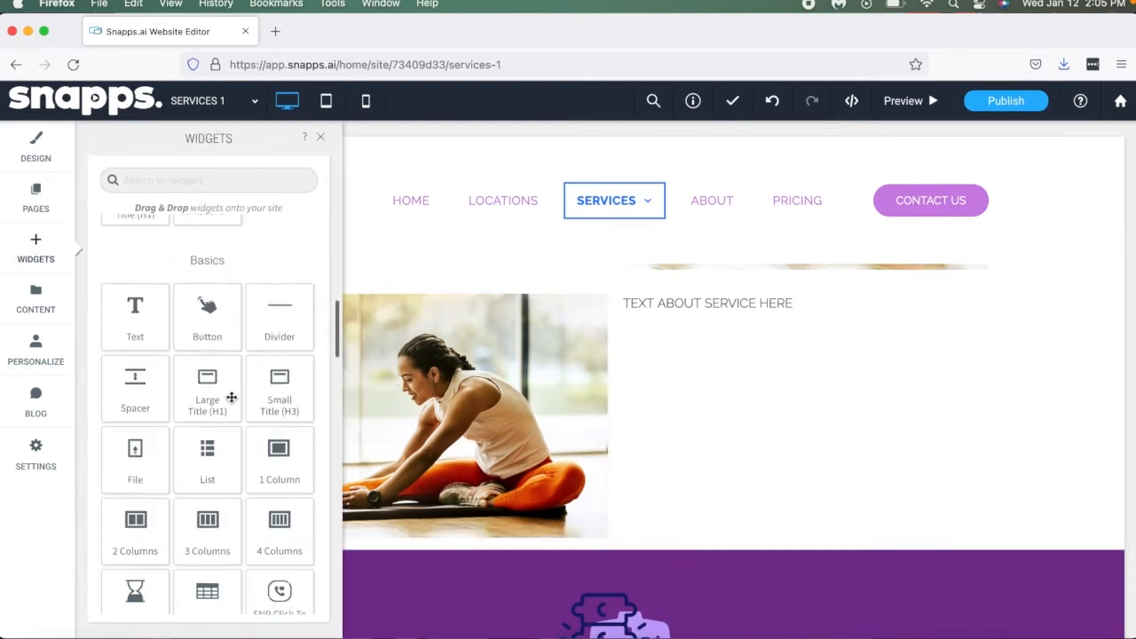
drag(228, 373, 674, 380)
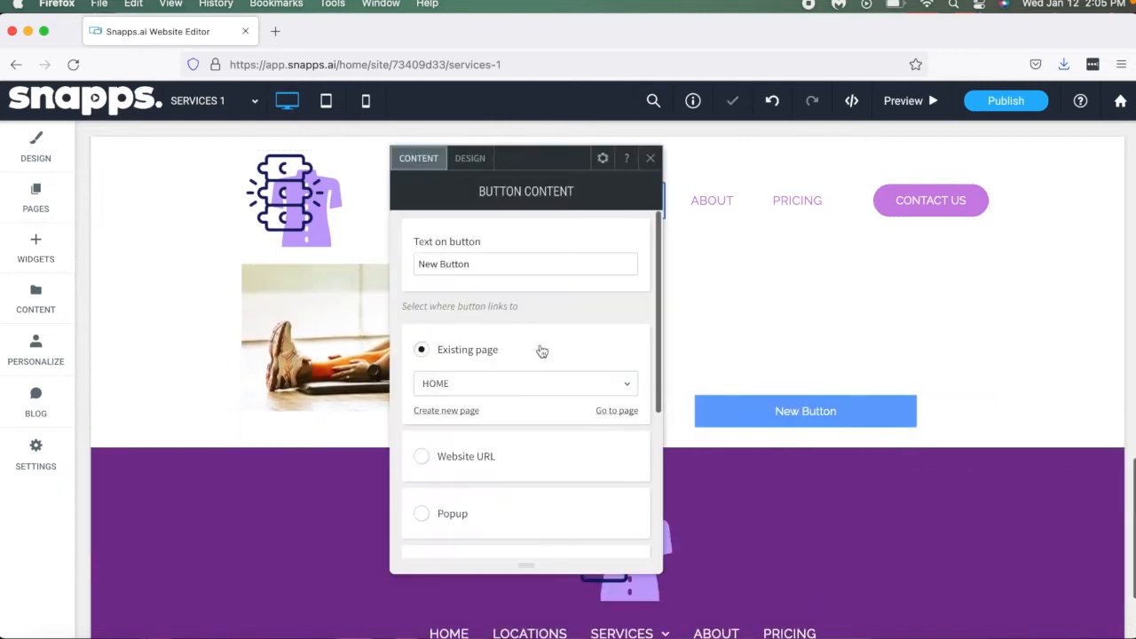
Step: Link the new button as Click to call with the site's saved phone number, and finish editing
scroll(524, 384, down, 5)
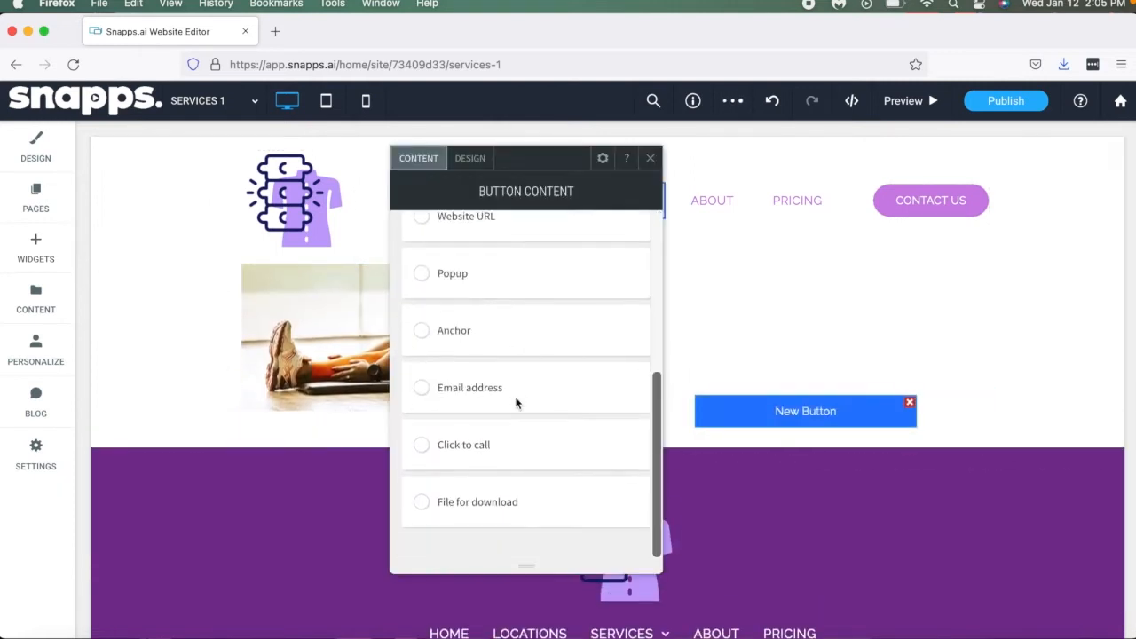
click(448, 488)
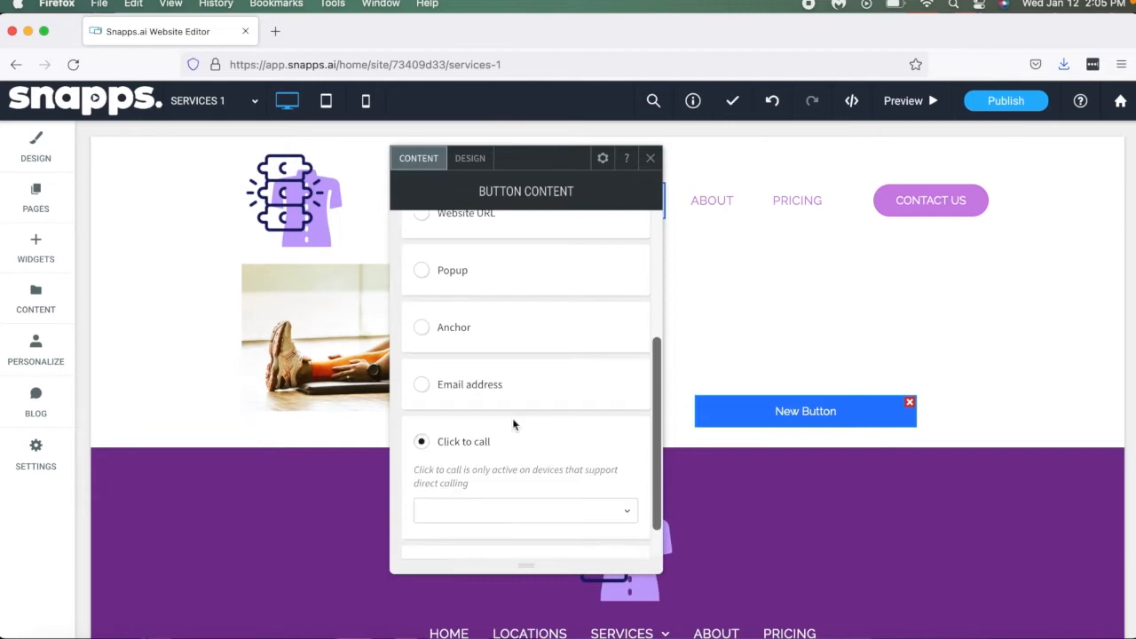
click(525, 467)
click(519, 490)
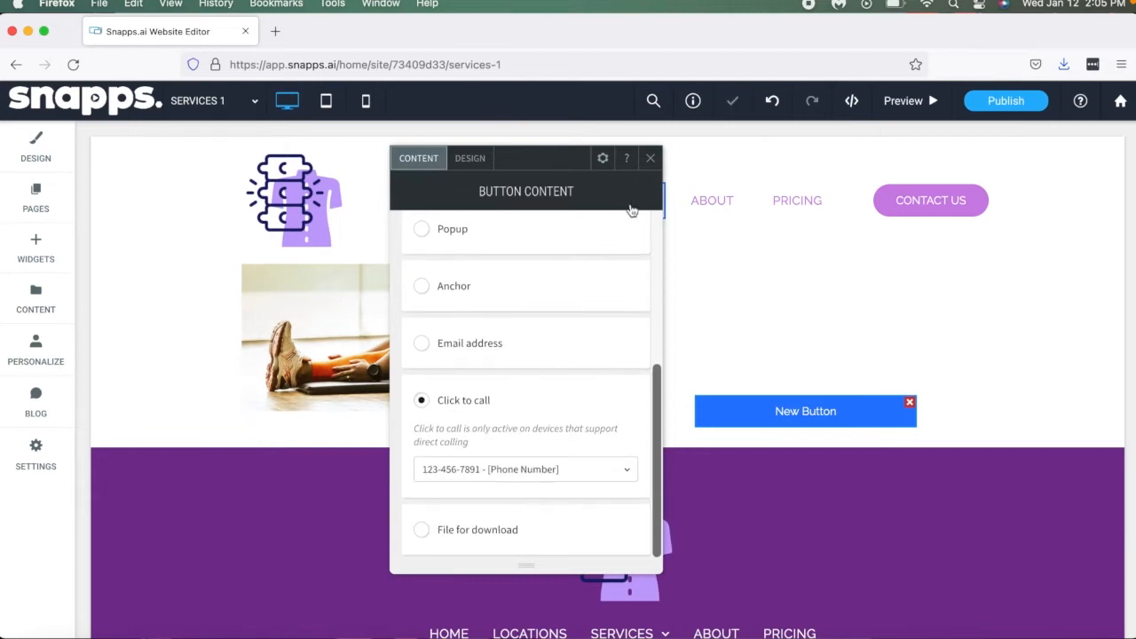
click(650, 159)
Step: Change the text on the new button to "CLICK TO CALL"
click(793, 421)
click(786, 424)
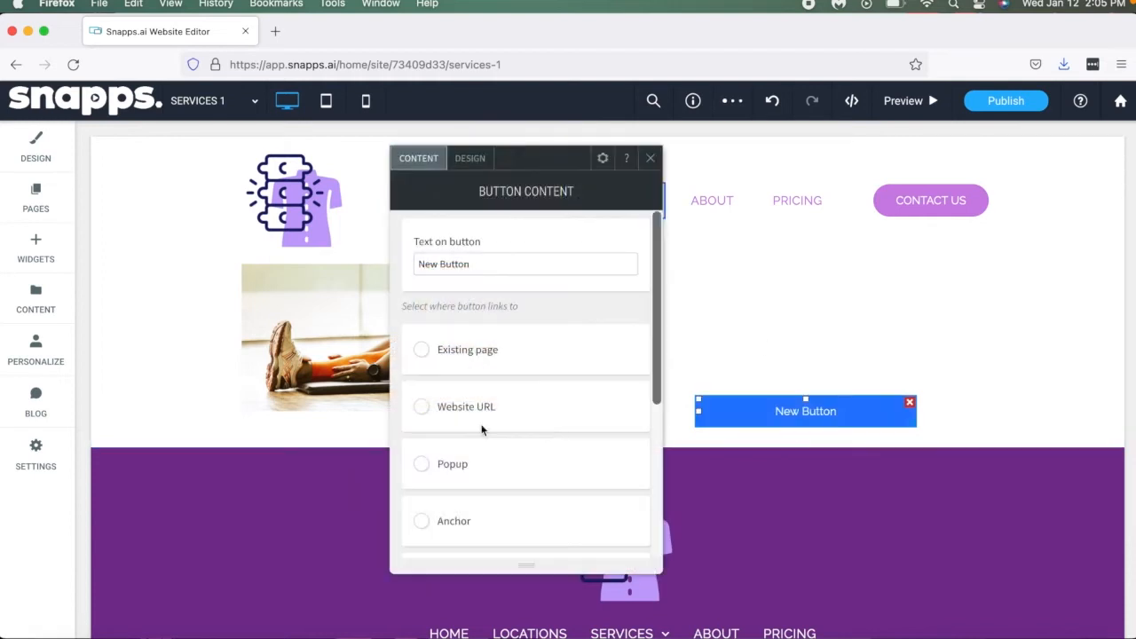
triple_click(484, 256)
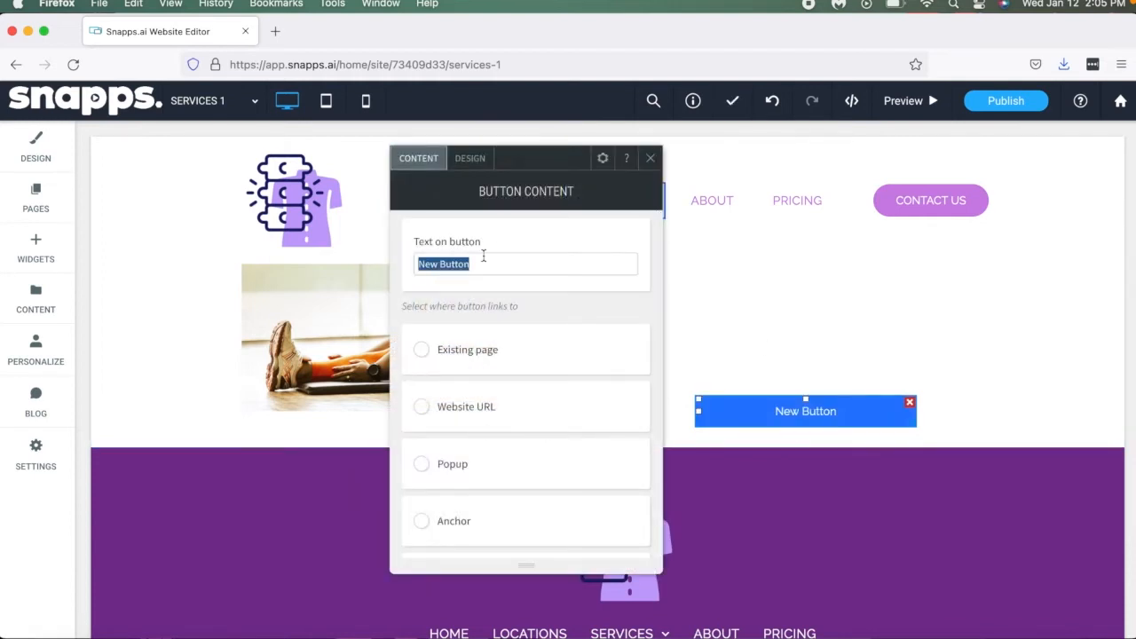
text(CLICK TO CALL)
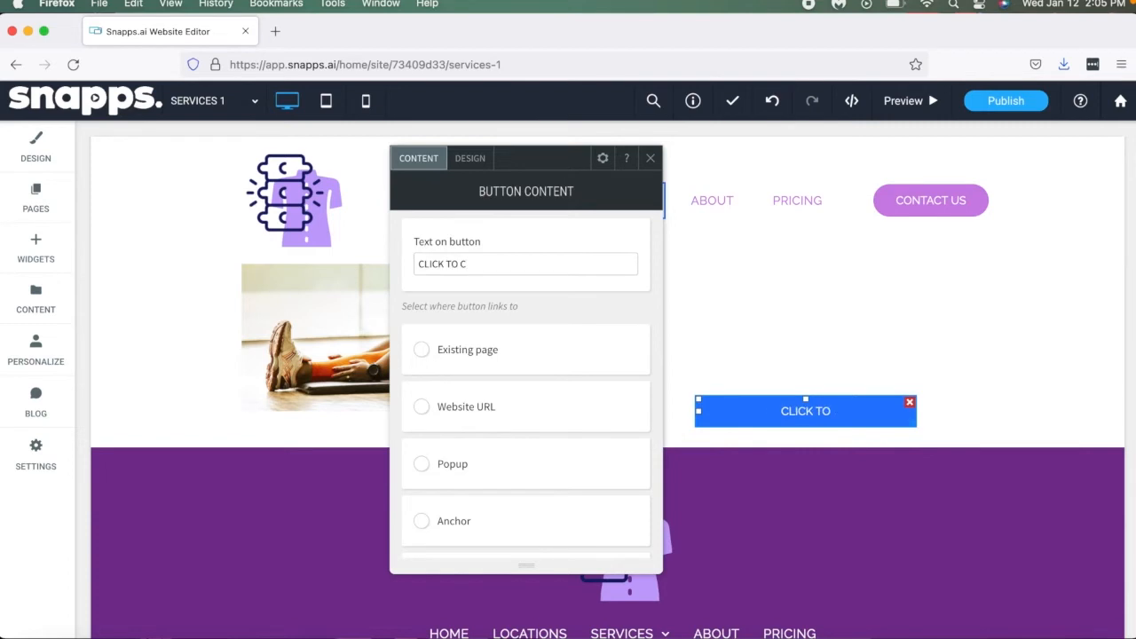
Step: Give the CLICK TO CALL button the rounded layout and the saved purple background color, and finish editing
click(470, 160)
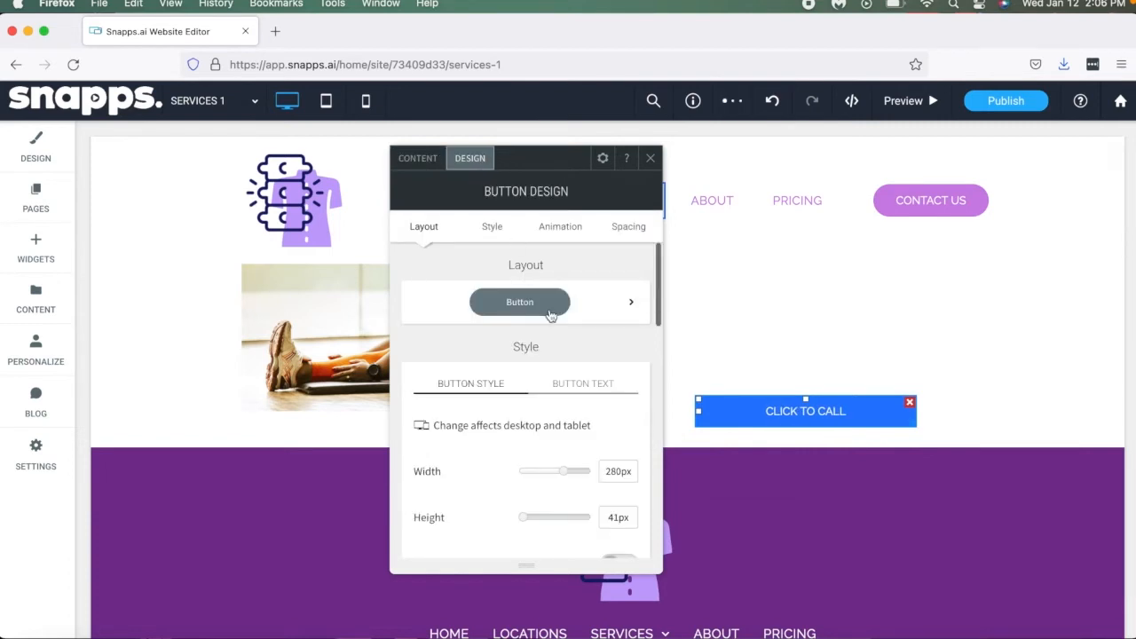
click(550, 312)
click(528, 388)
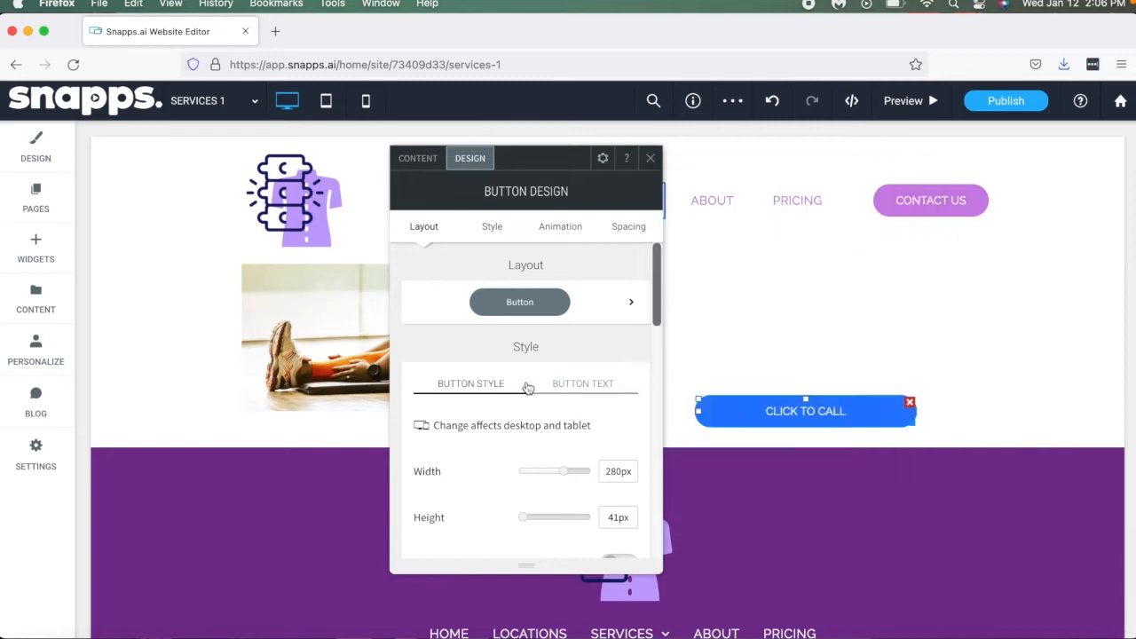
scroll(527, 387, down, 2)
scroll(527, 388, down, 3)
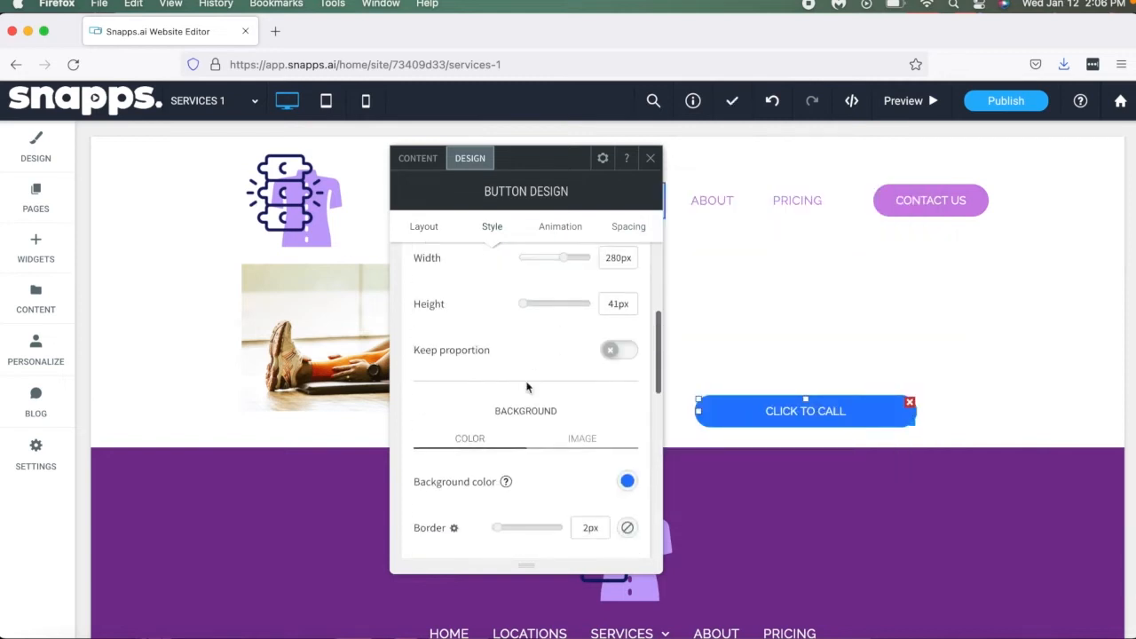
click(628, 481)
click(689, 341)
click(650, 158)
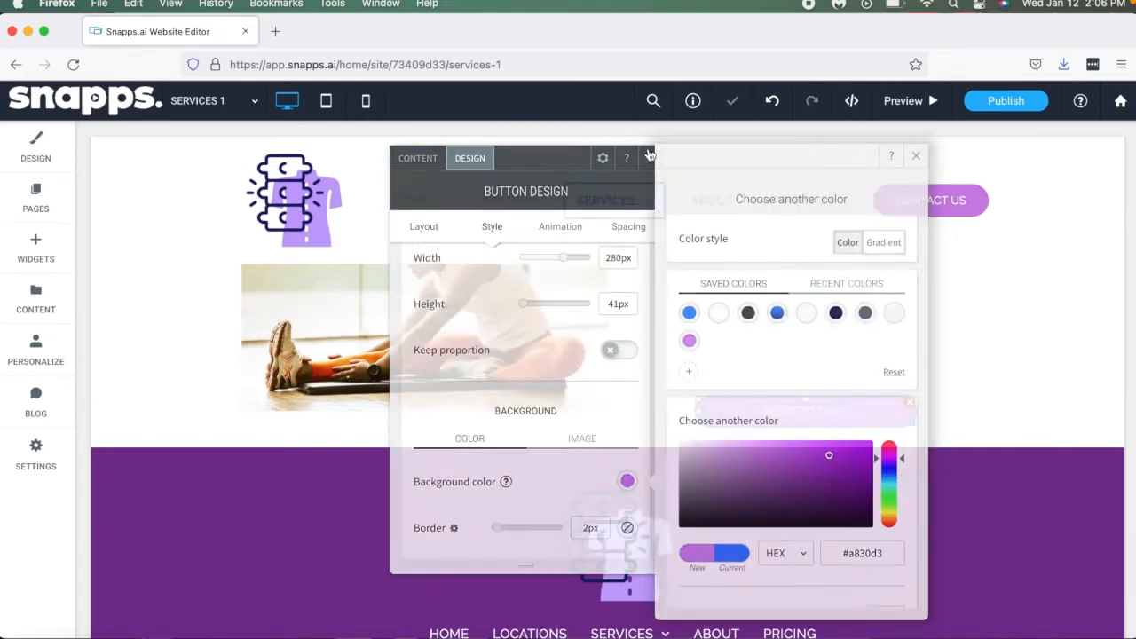
Step: Review the filled-in Therapeutic Exercise page from its title and consultation form down through the service sections, call button and footer
scroll(609, 366, down, 5)
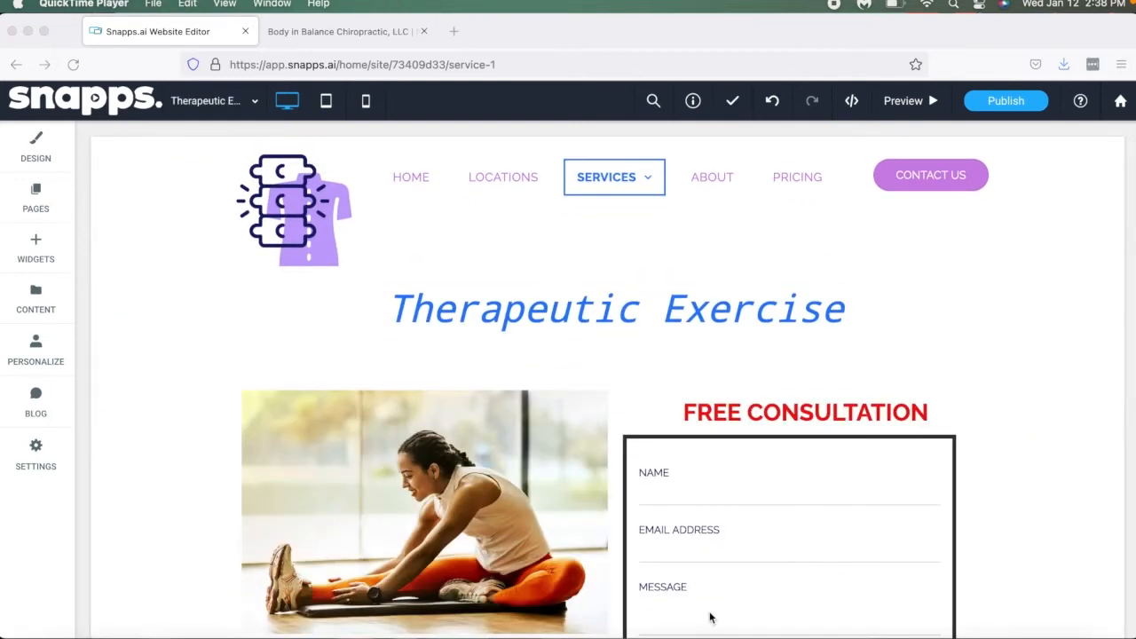
scroll(705, 484, down, 5)
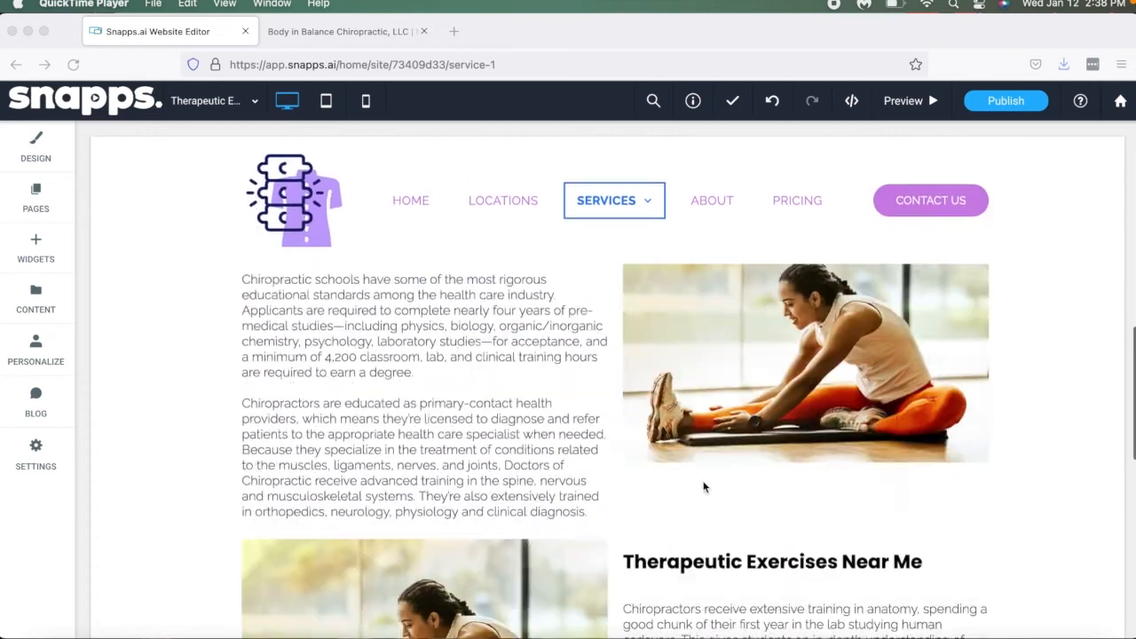
scroll(705, 483, up, 10)
scroll(414, 497, down, 15)
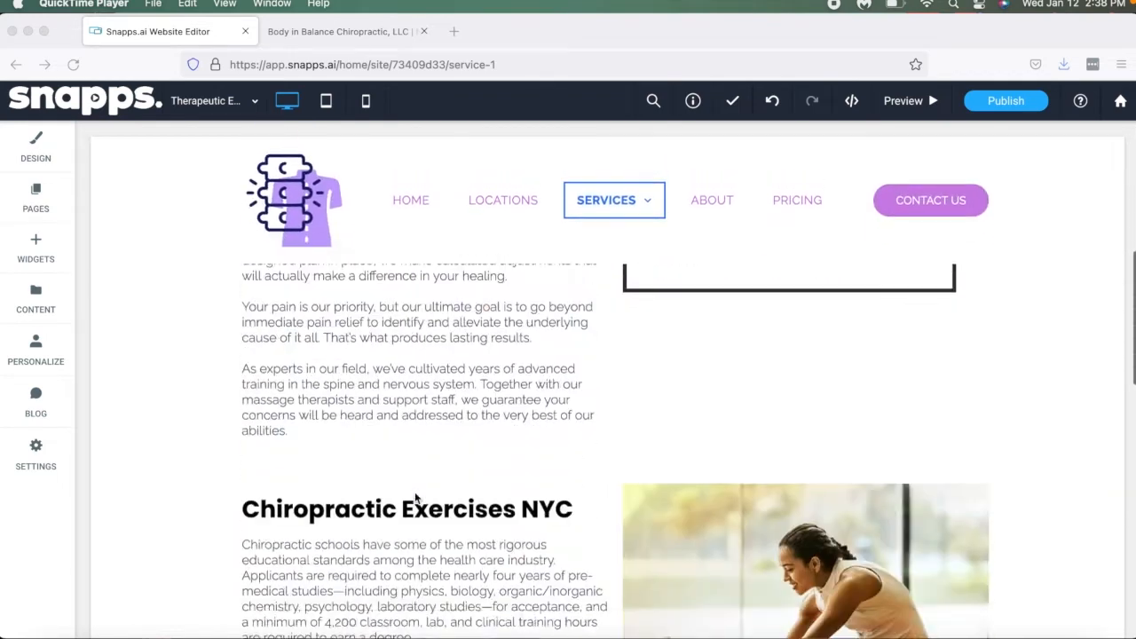
scroll(611, 519, down, 2)
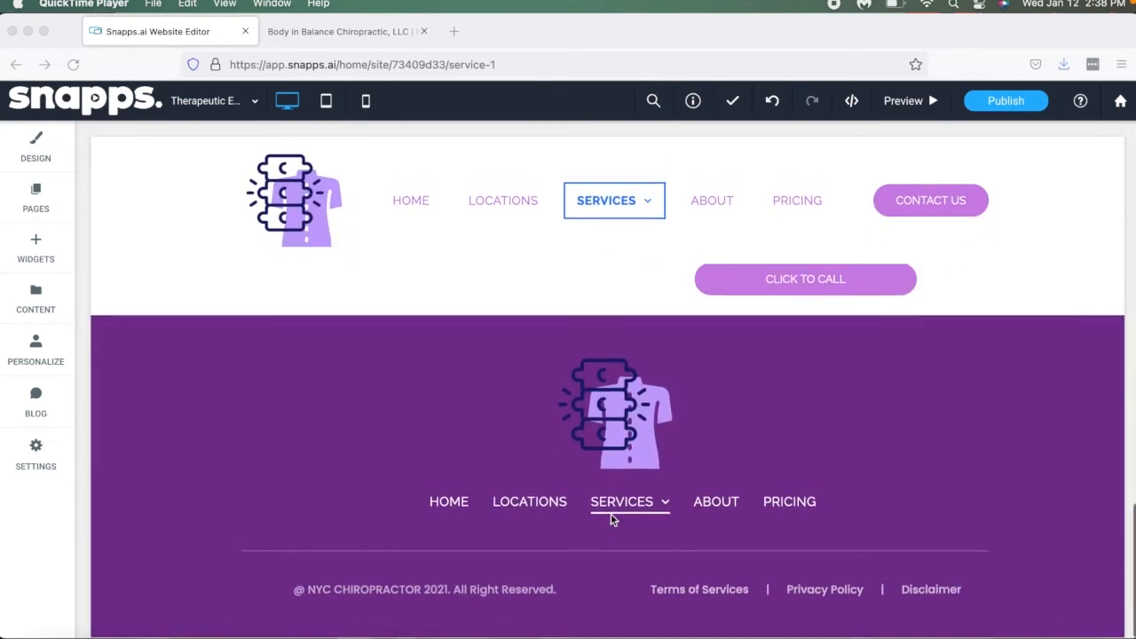
scroll(610, 519, up, 7)
scroll(672, 495, up, 6)
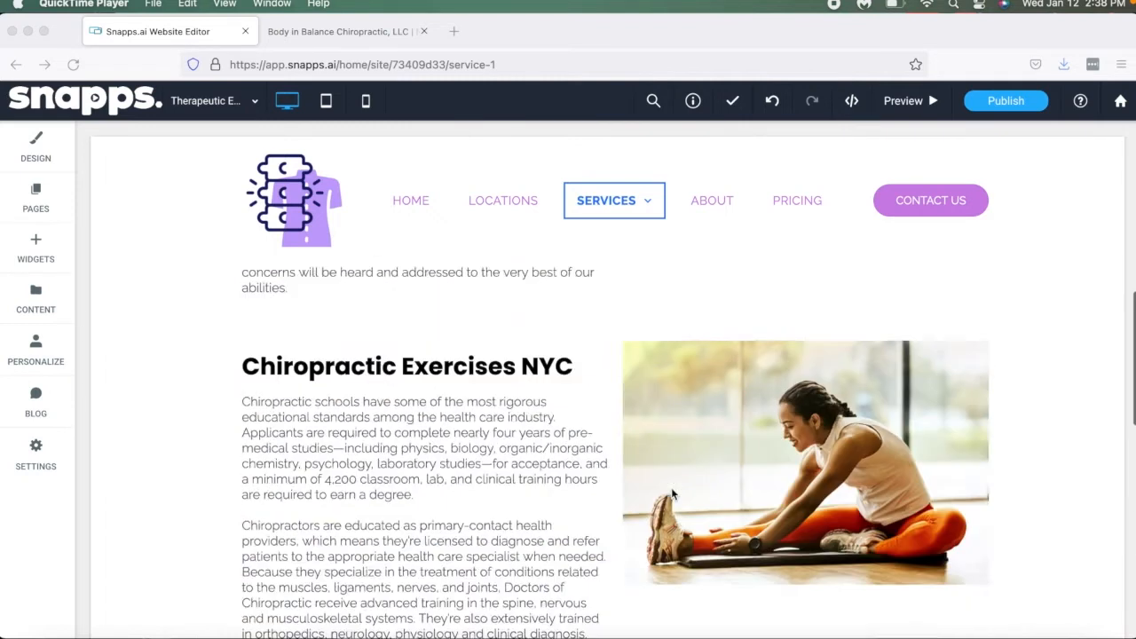
scroll(549, 592, down, 5)
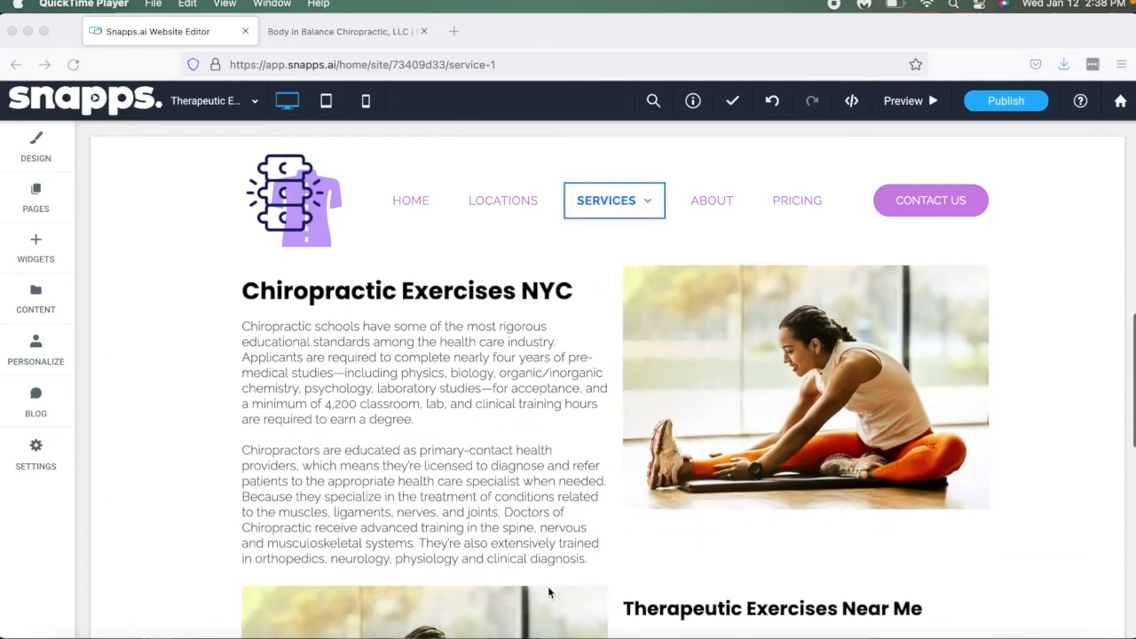
scroll(570, 262, up, 10)
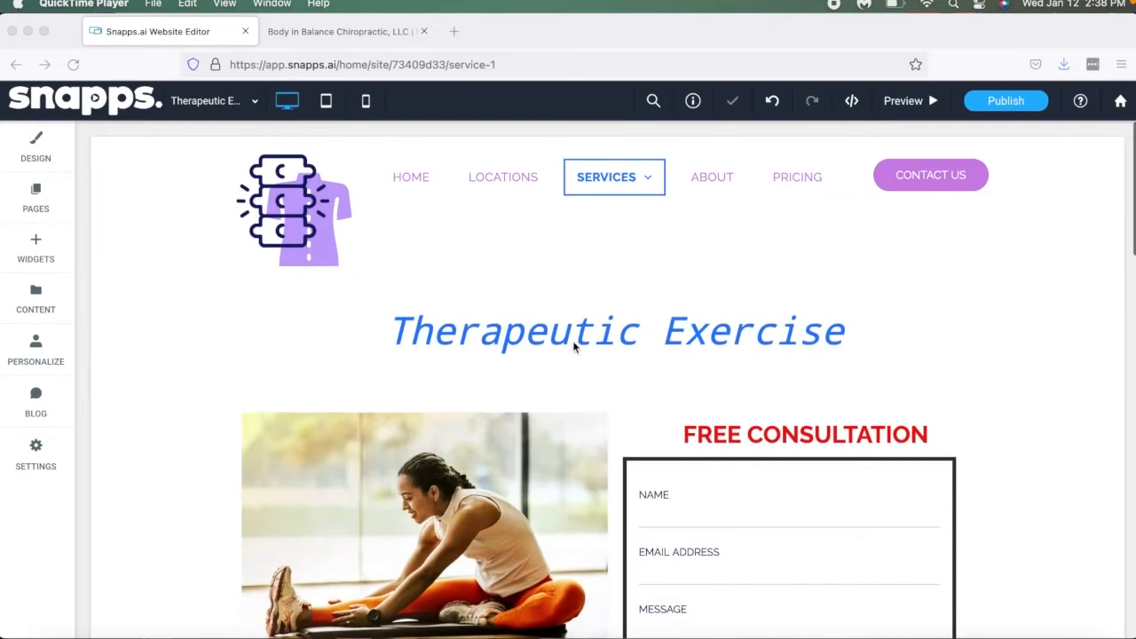
scroll(575, 344, down, 3)
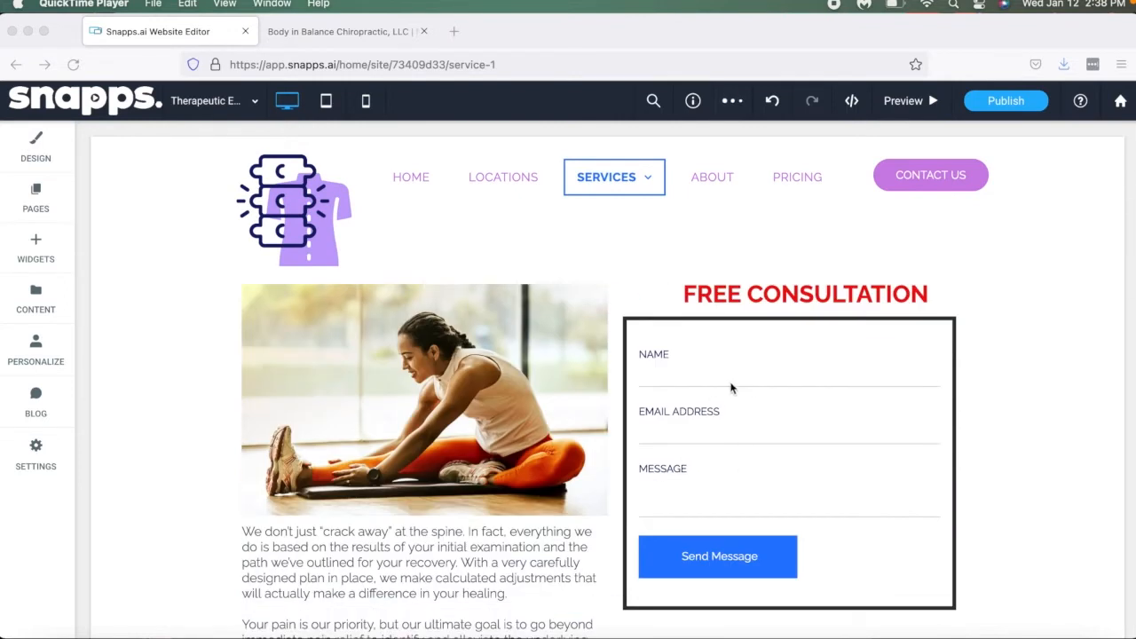
scroll(434, 461, down, 15)
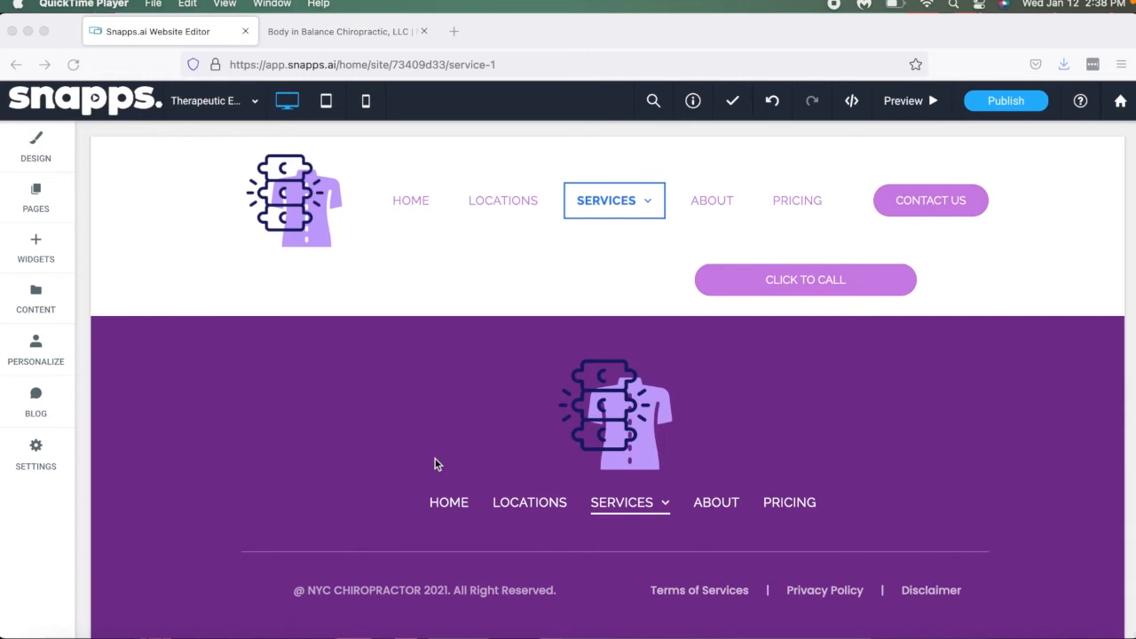
scroll(435, 463, up, 12)
scroll(435, 462, up, 4)
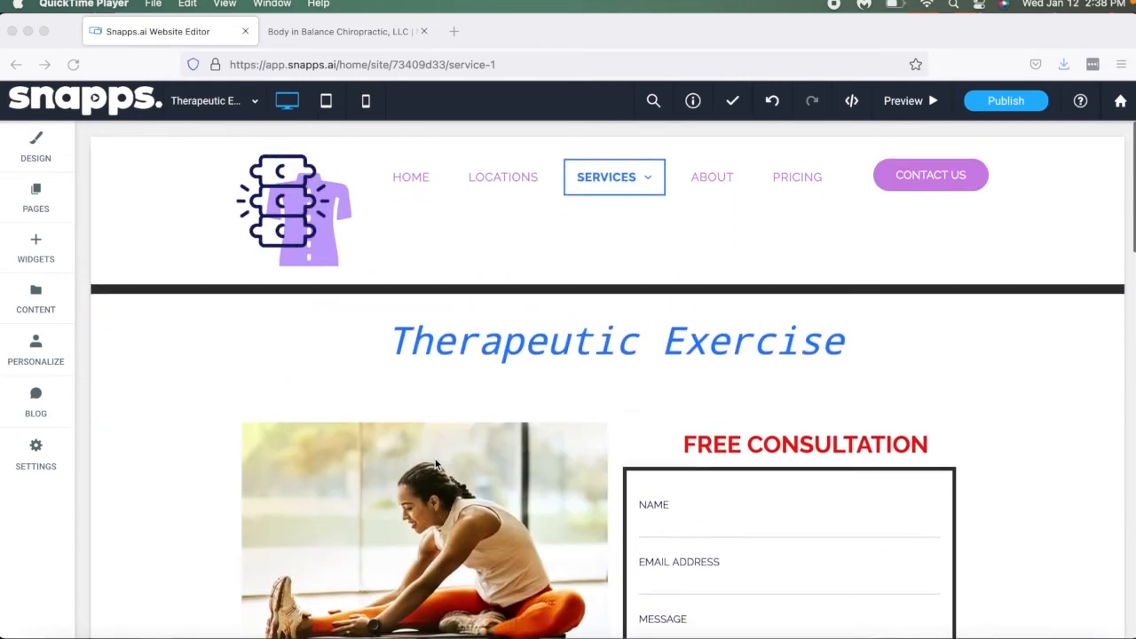
scroll(436, 468, down, 4)
scroll(436, 461, up, 4)
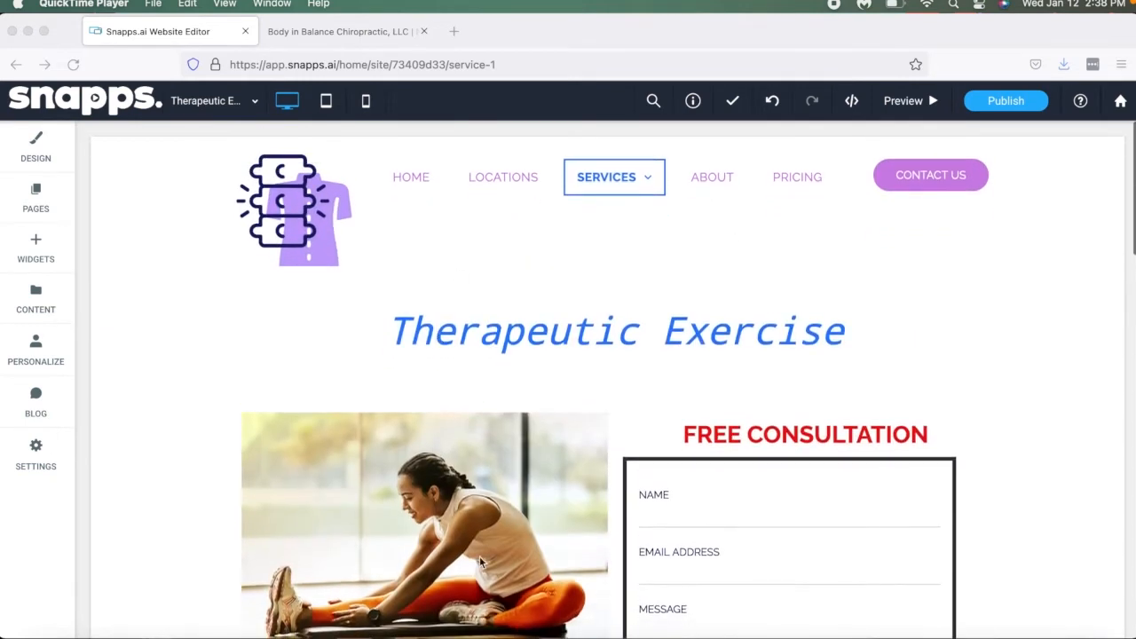
scroll(479, 555, down, 10)
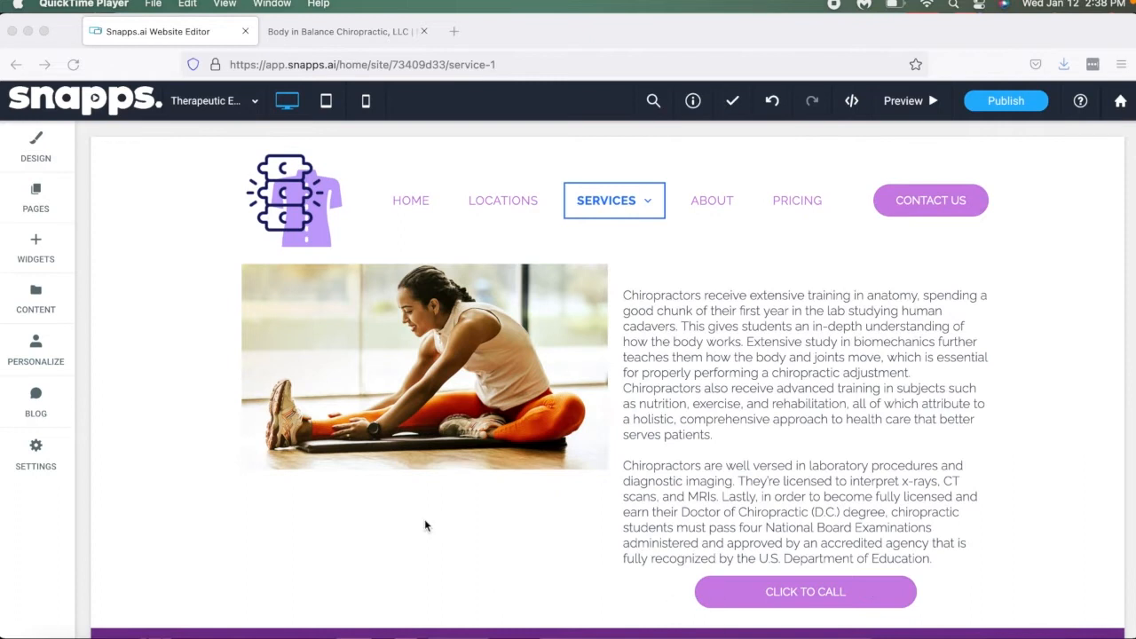
scroll(425, 525, up, 10)
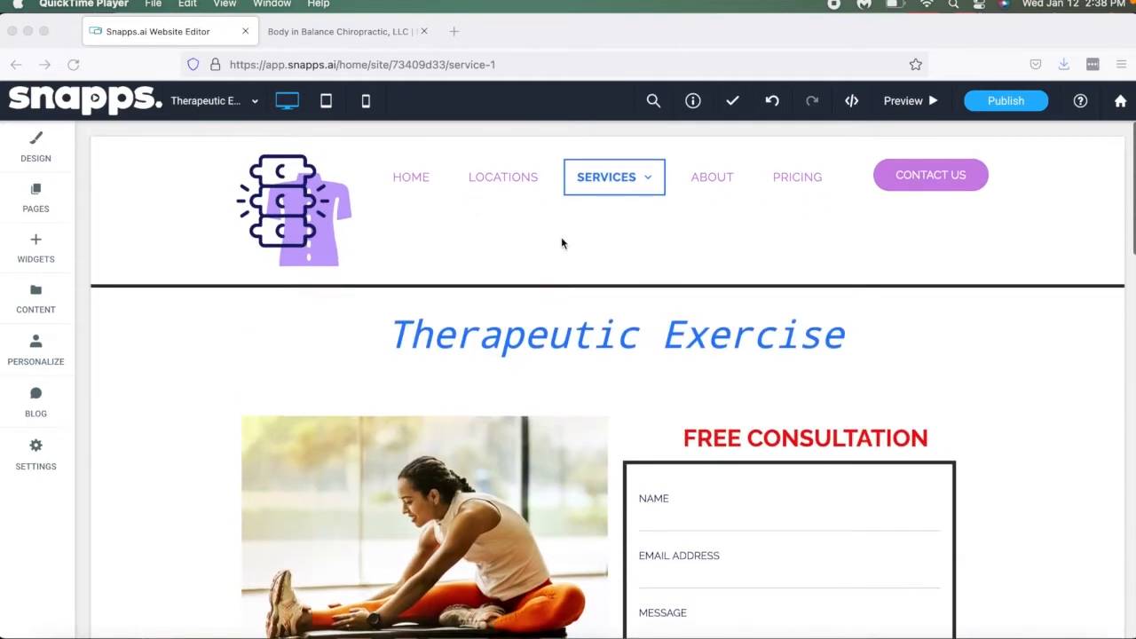
click(590, 176)
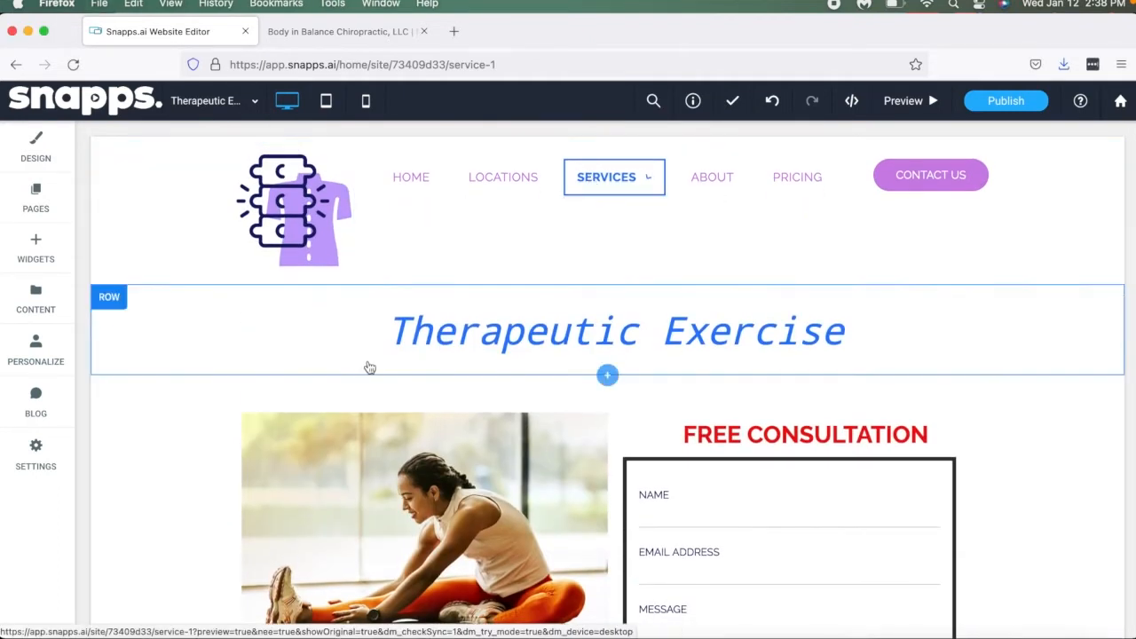
Step: Set the page URL of the Therapeutic Exercise page under SERVICES to "therapeutic-exercise"
click(37, 200)
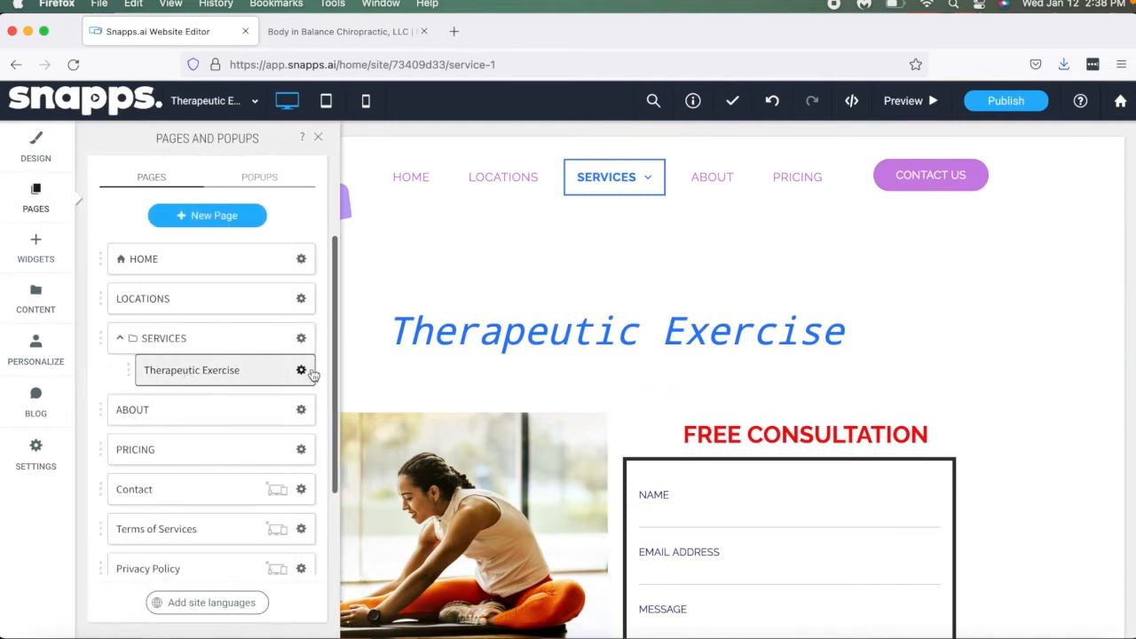
click(301, 370)
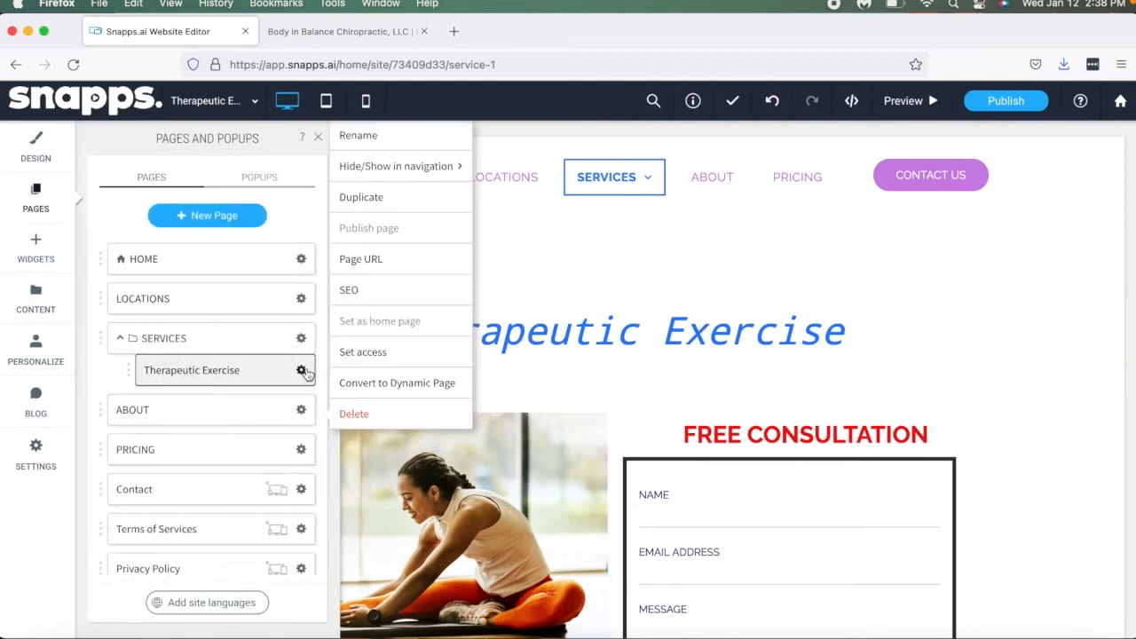
click(398, 266)
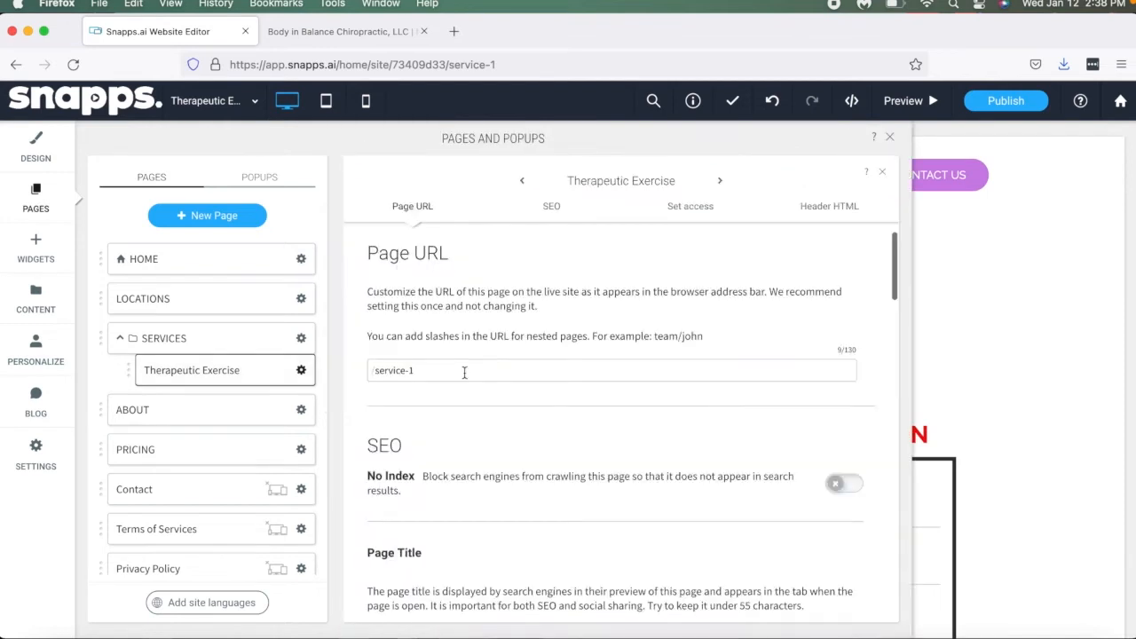
scroll(465, 378, down, 2)
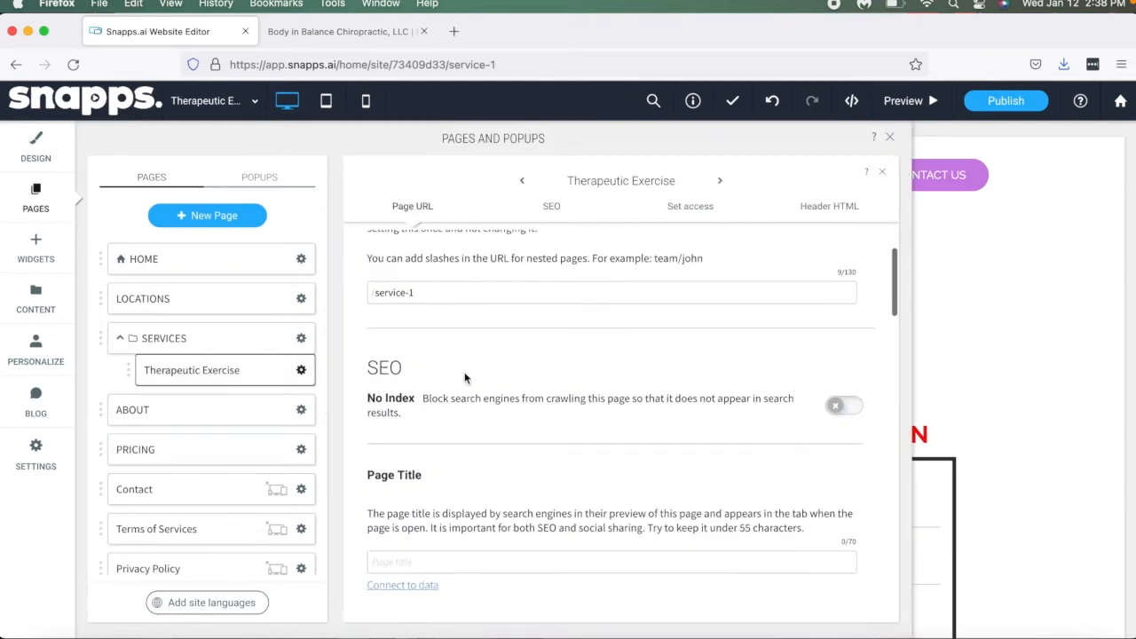
triple_click(426, 299)
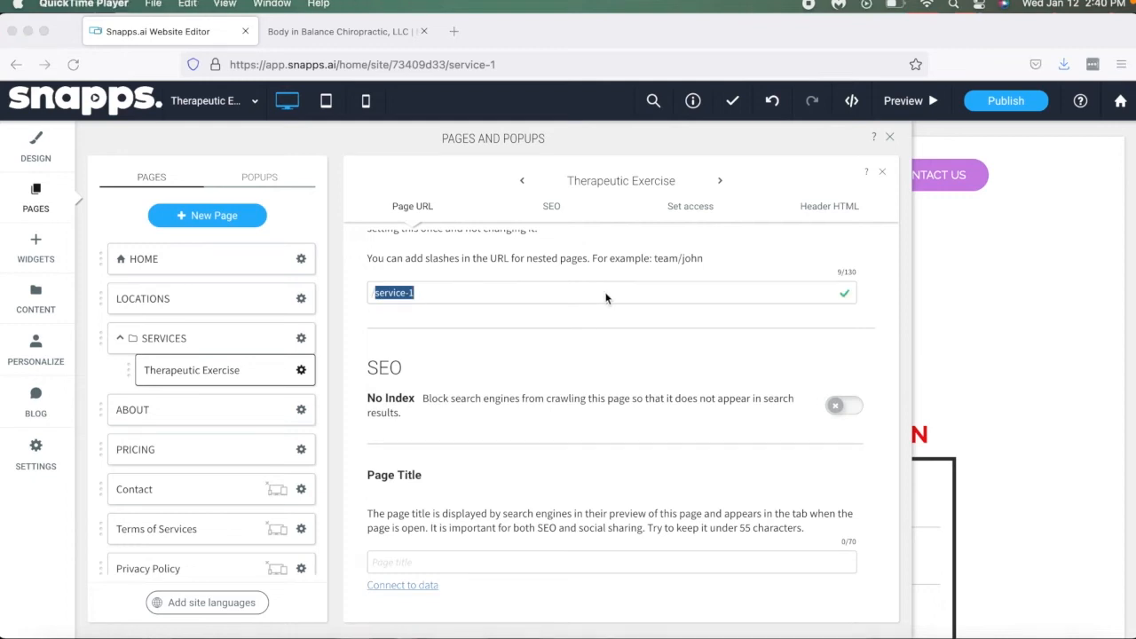
click(606, 294)
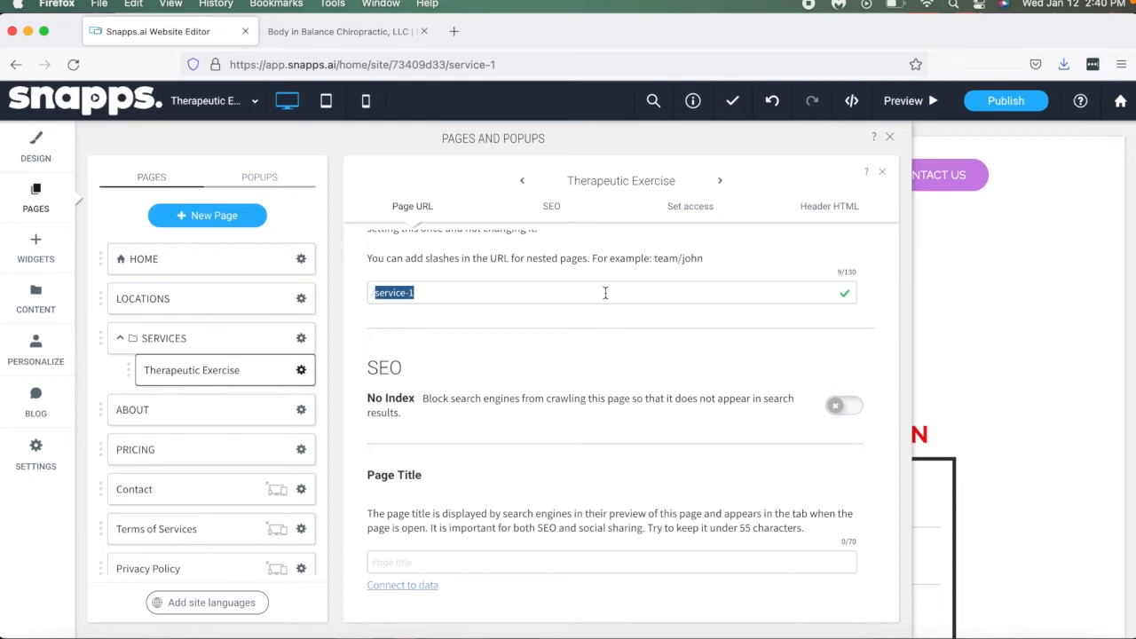
text(therapeutic-exercise)
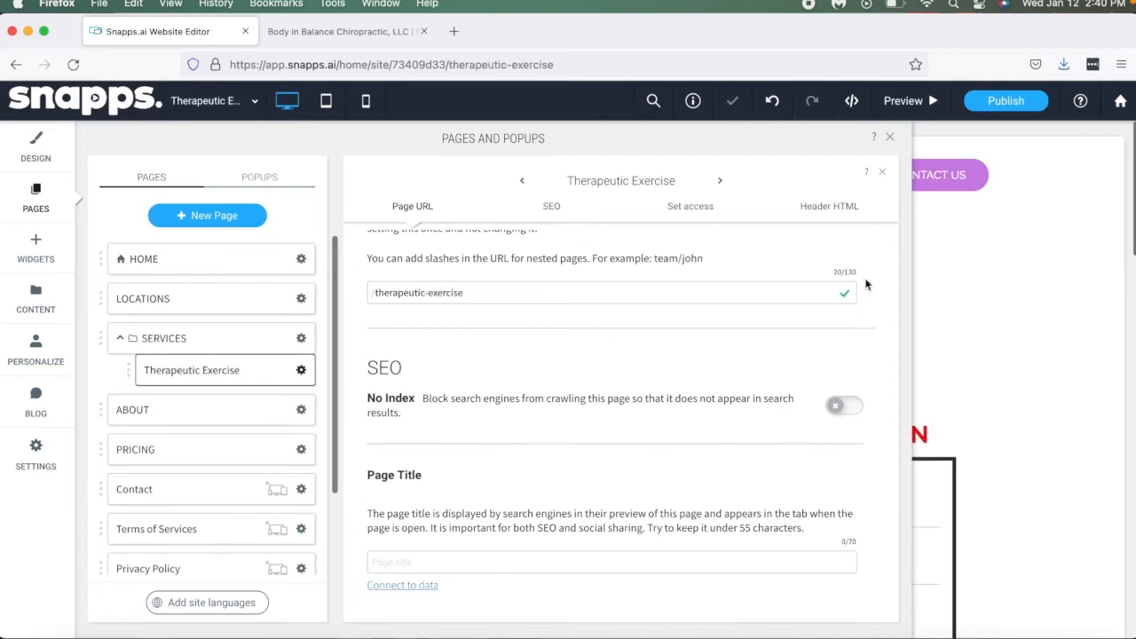
Step: Check the Therapeutic Exercise page's name and its entry in the site navigation under SERVICES
scroll(866, 284, up, 2)
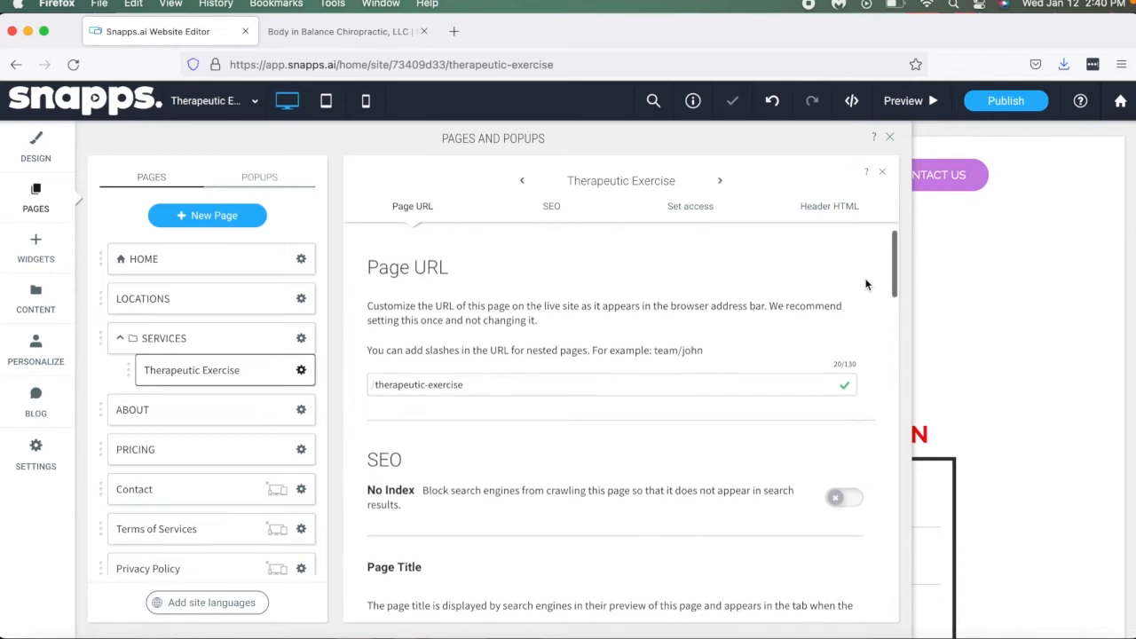
click(301, 370)
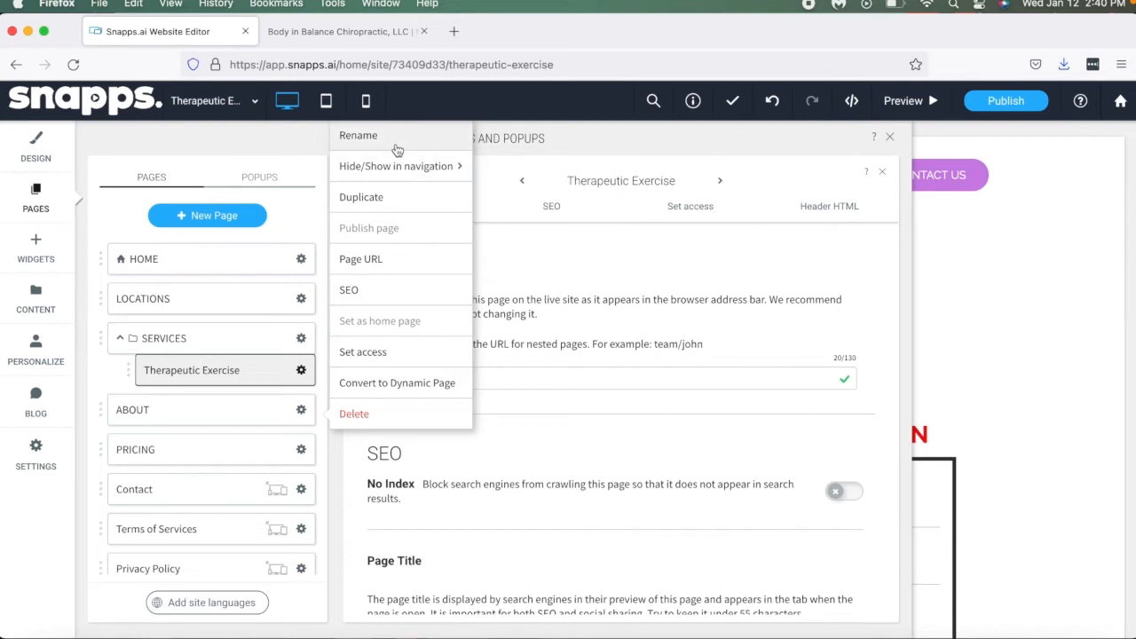
click(359, 136)
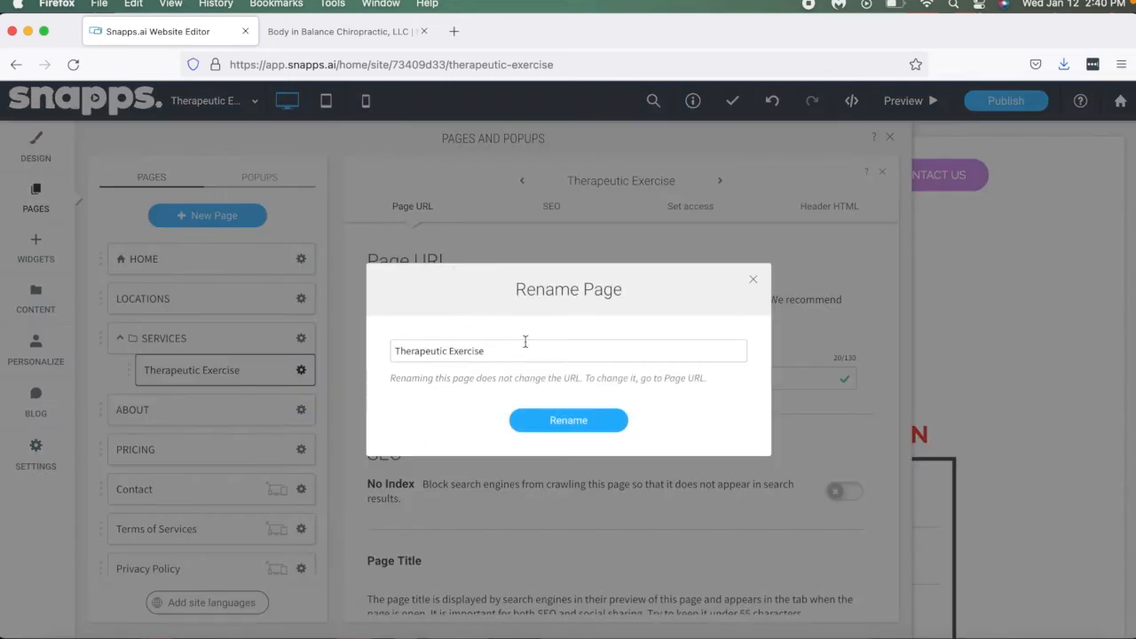
click(569, 420)
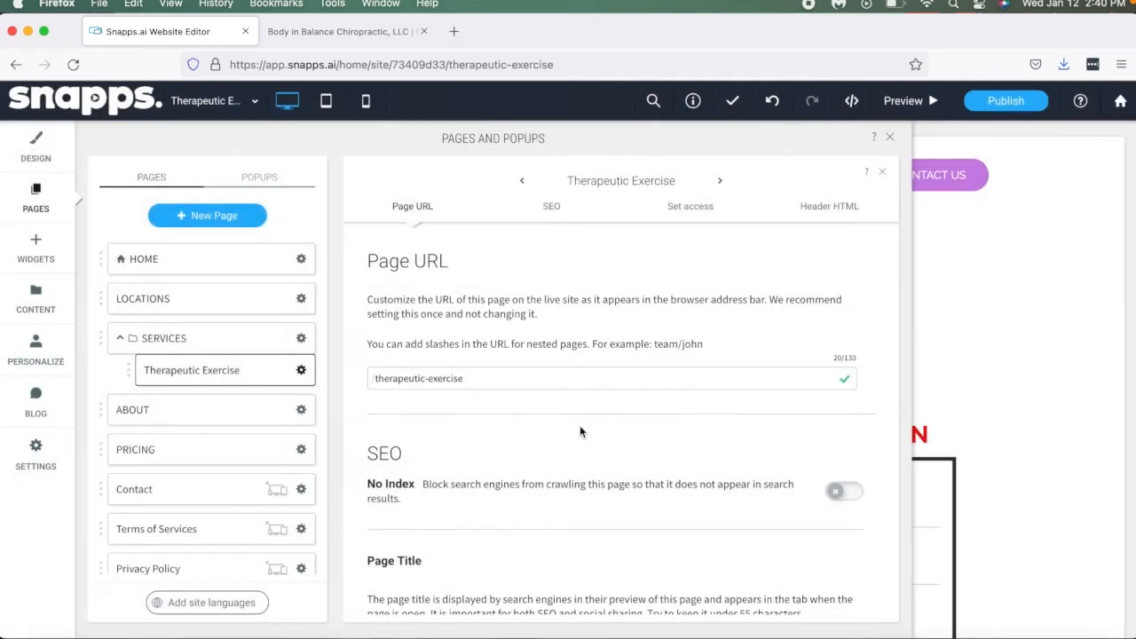
click(889, 136)
click(655, 172)
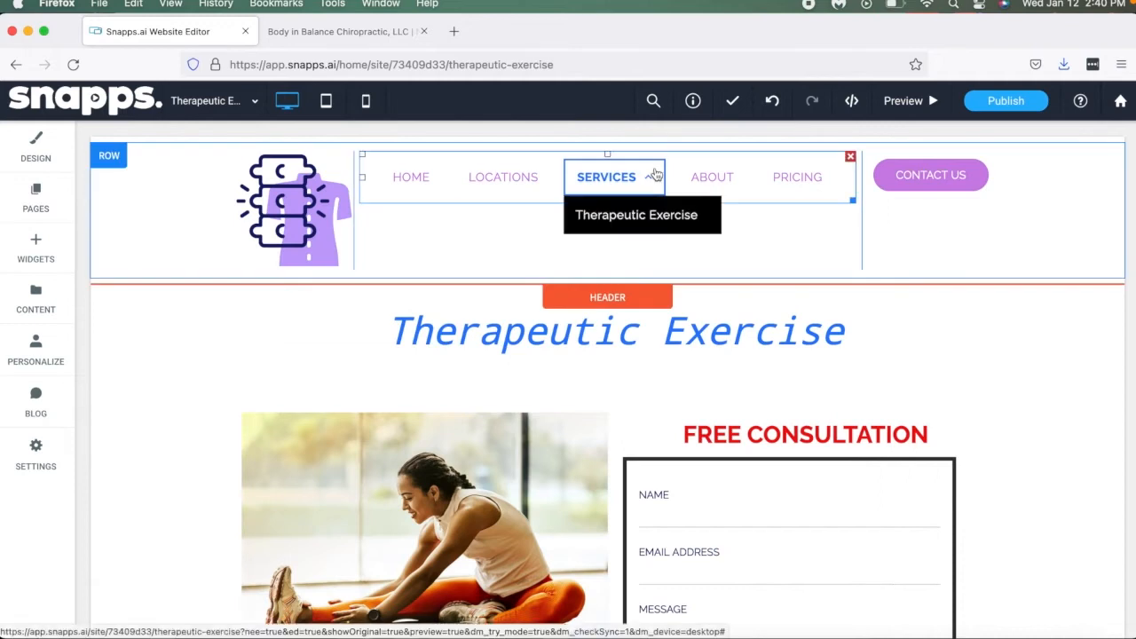
Step: Duplicate the Therapeutic Exercise page as "Spinal Alignment" and nest the copy under SERVICES
click(39, 208)
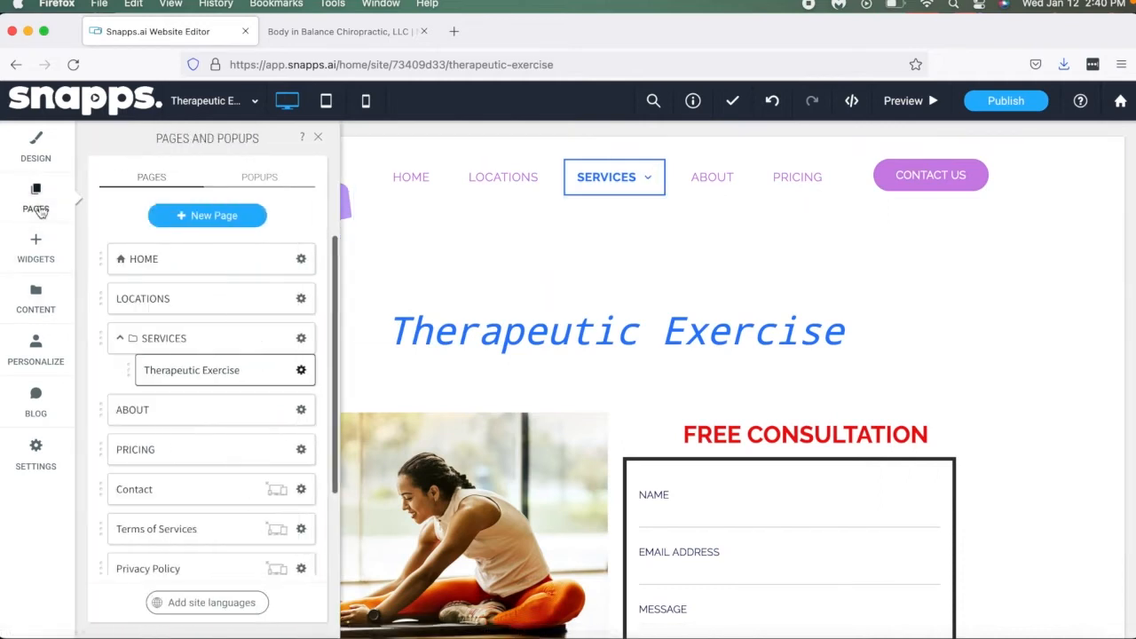
click(300, 372)
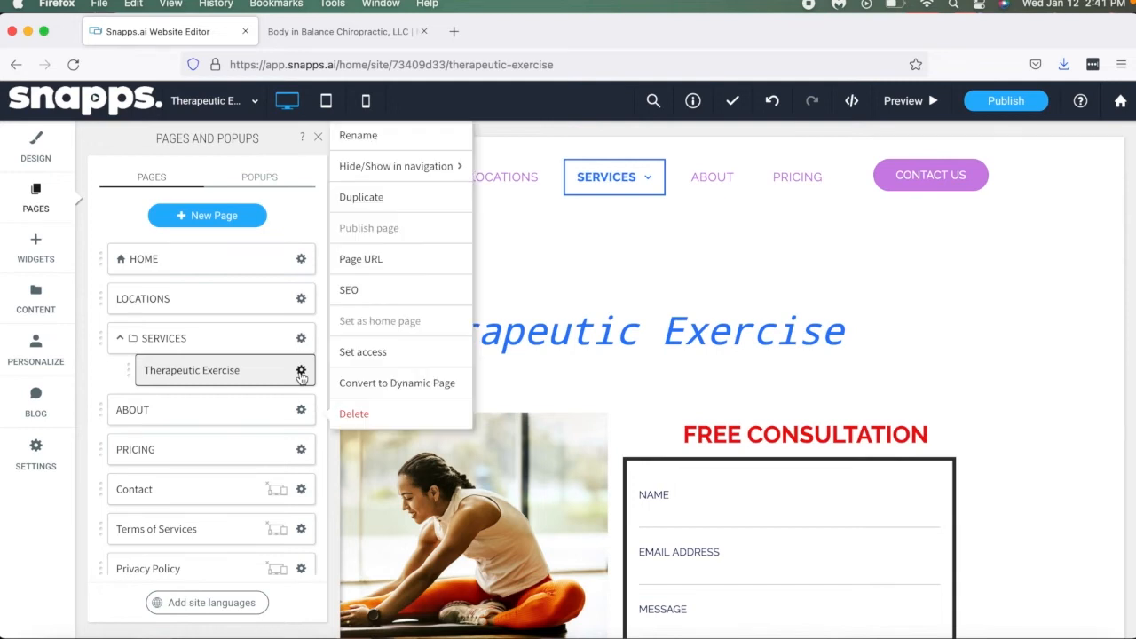
click(441, 201)
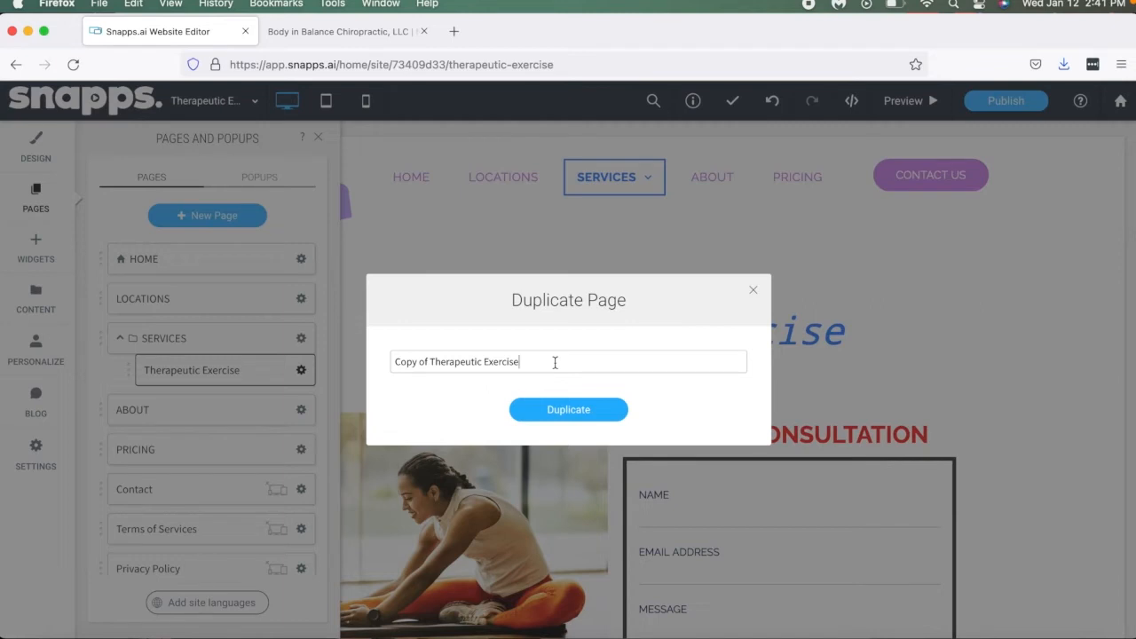
triple_click(555, 362)
text(Spinal Alig)
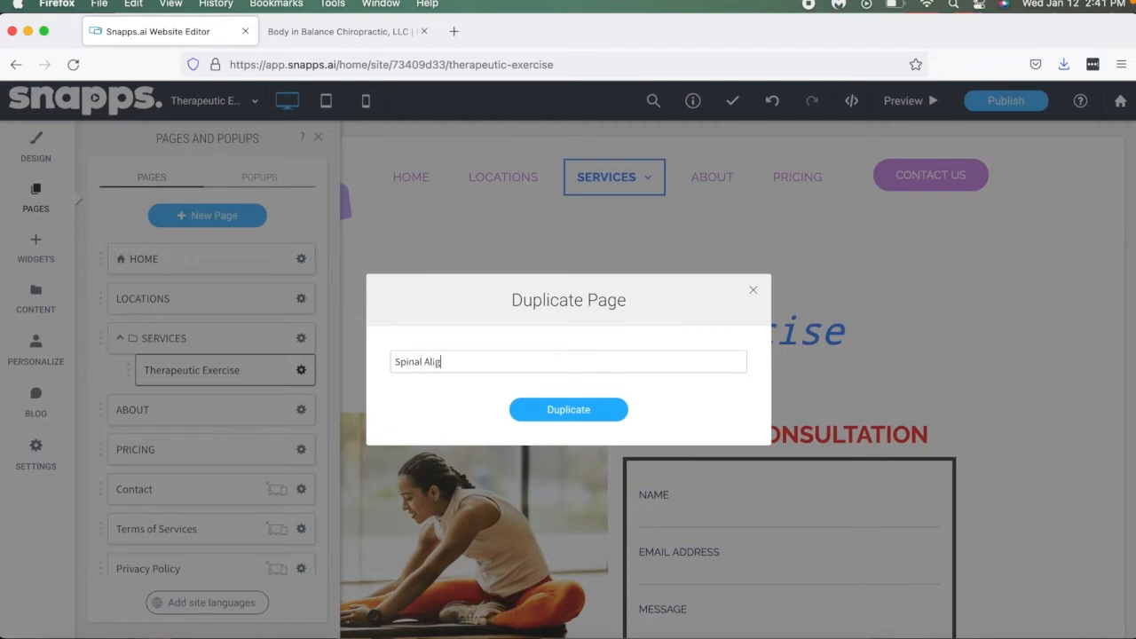
text(nment)
click(545, 404)
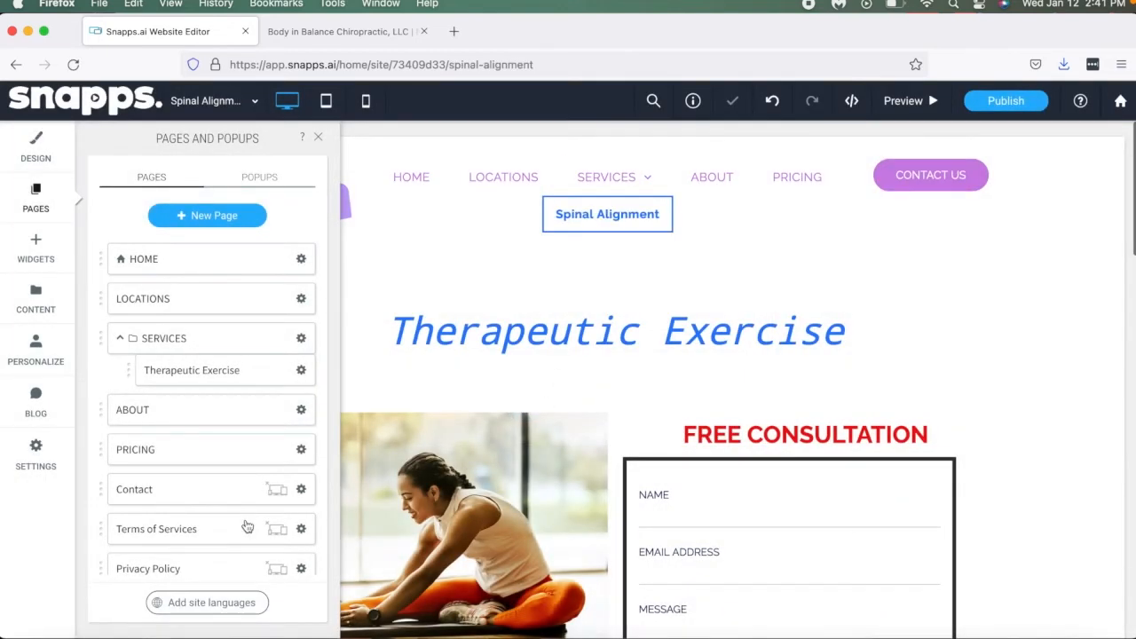
scroll(246, 527, down, 3)
drag(227, 557, 257, 296)
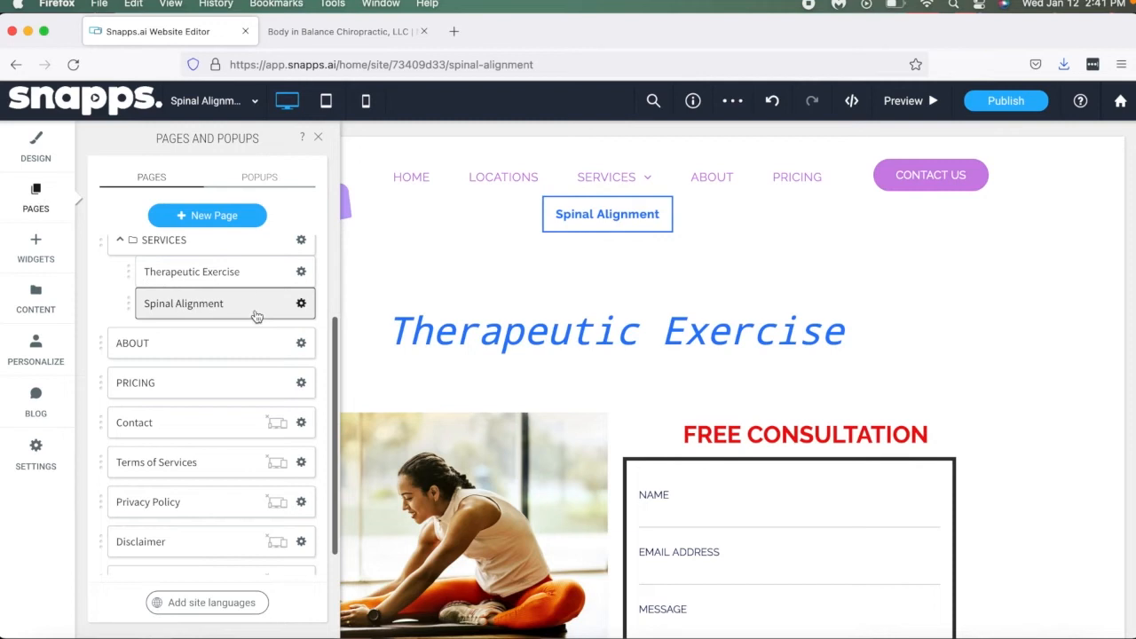
Step: Duplicate the Spinal Alignment page with the name "Posture Correction"
click(301, 371)
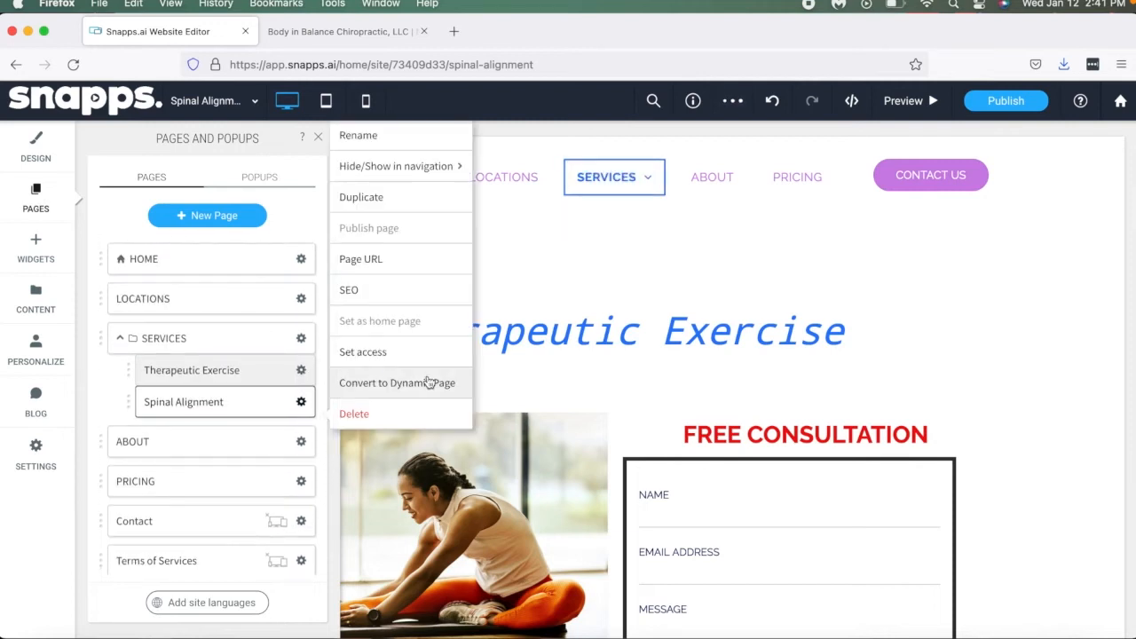
click(445, 259)
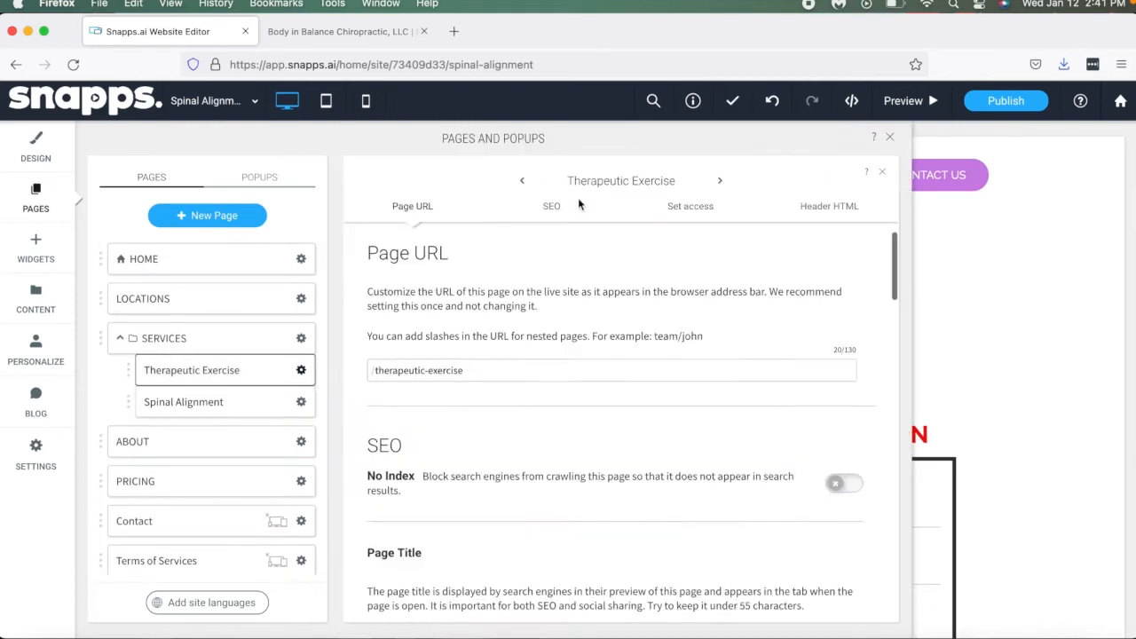
click(301, 402)
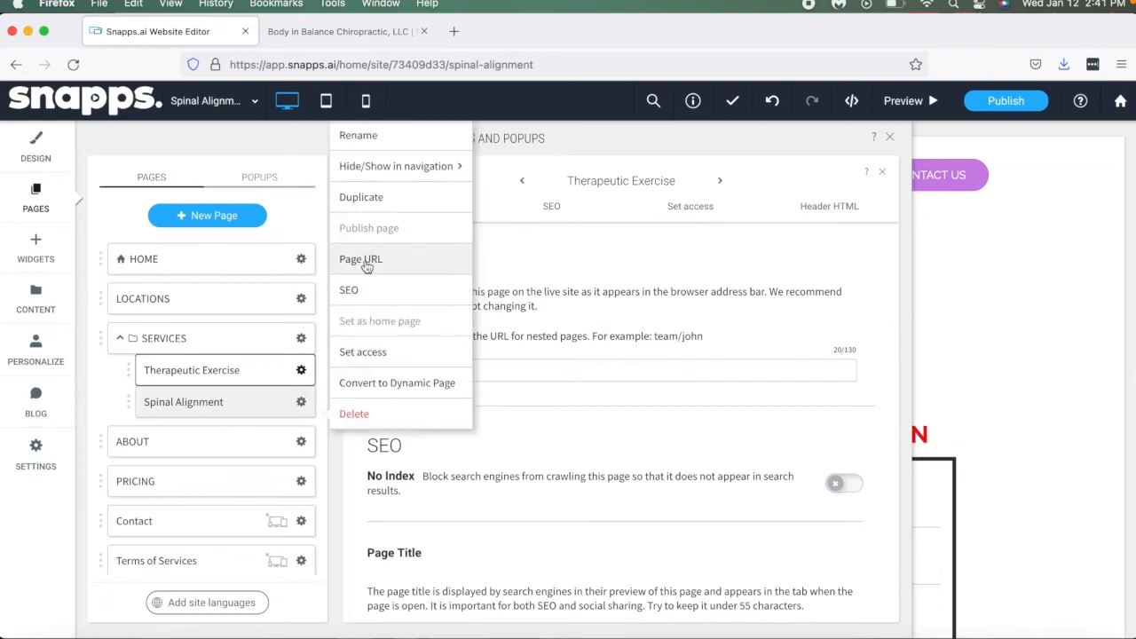
click(385, 200)
key(shift+alt+Left)
key(shift+alt+Left)
key(shift+alt+Left)
key(shift+alt+Left)
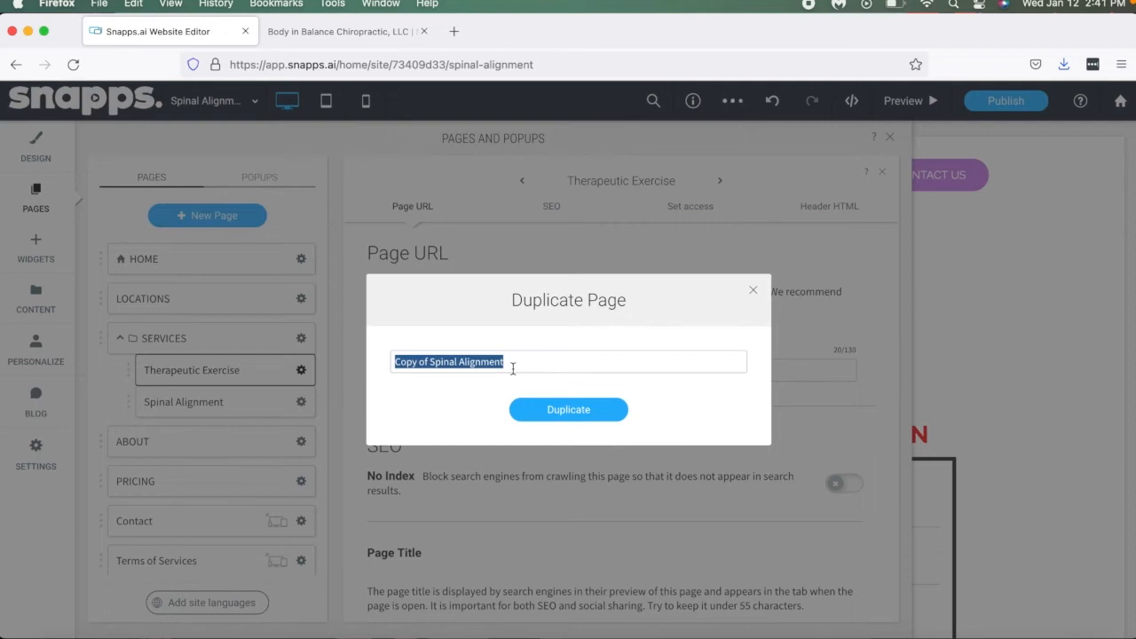
text(Posture Correction)
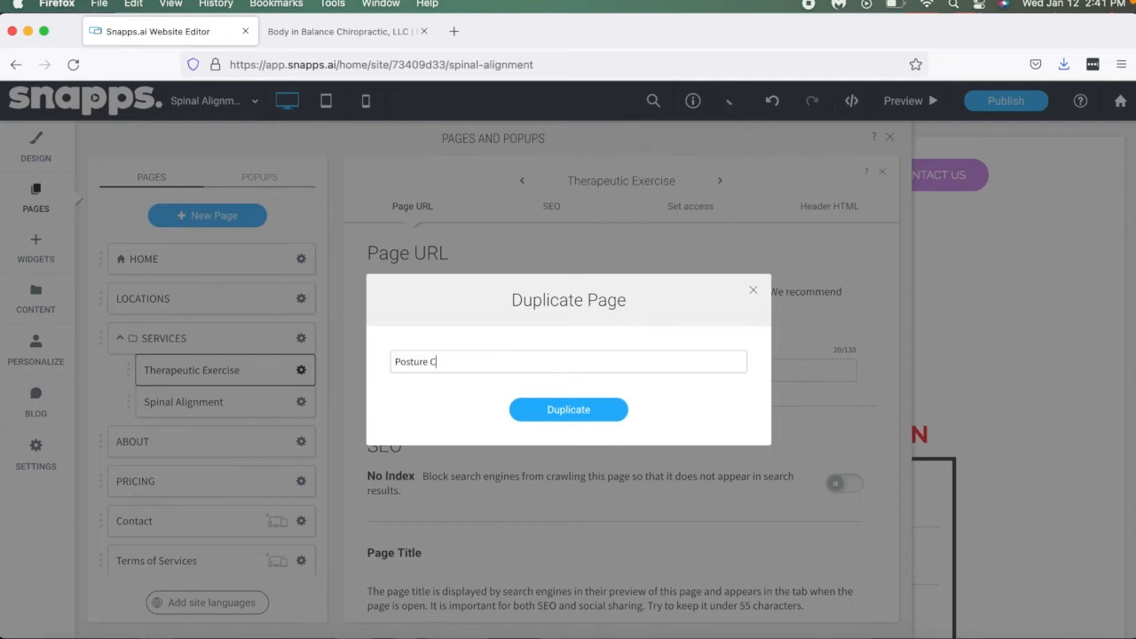
click(604, 405)
Step: Nest the Posture Correction page under SERVICES, below Spinal Alignment
scroll(211, 434, down, 3)
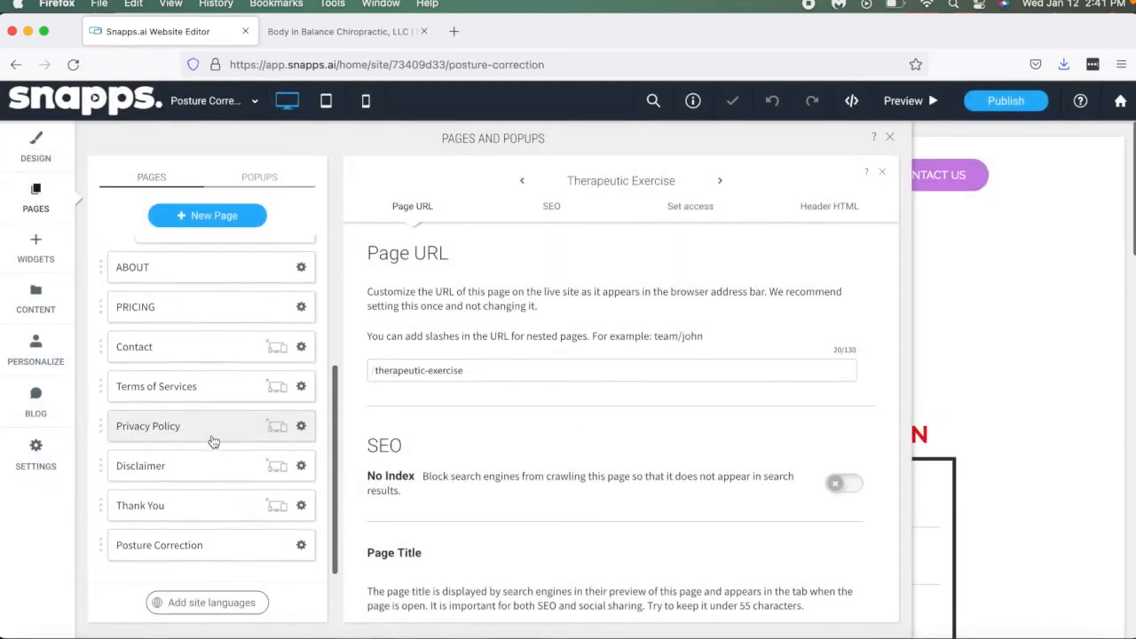
drag(203, 550, 266, 302)
scroll(299, 379, up, 2)
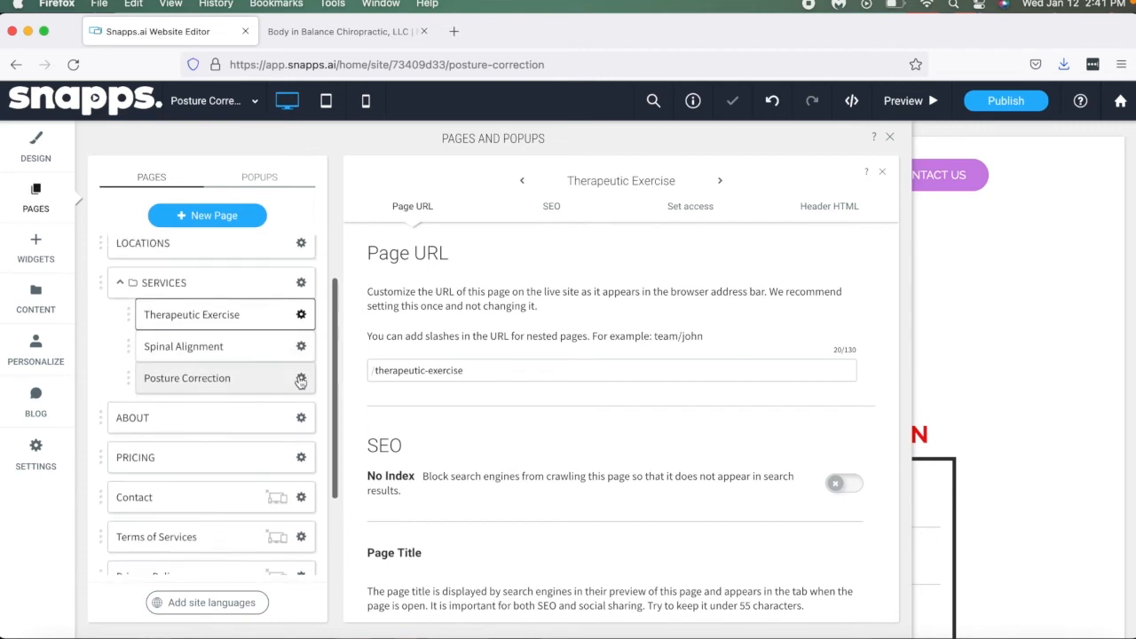
Step: Duplicate the Posture Correction page with the name "Physical Therpay"
click(301, 380)
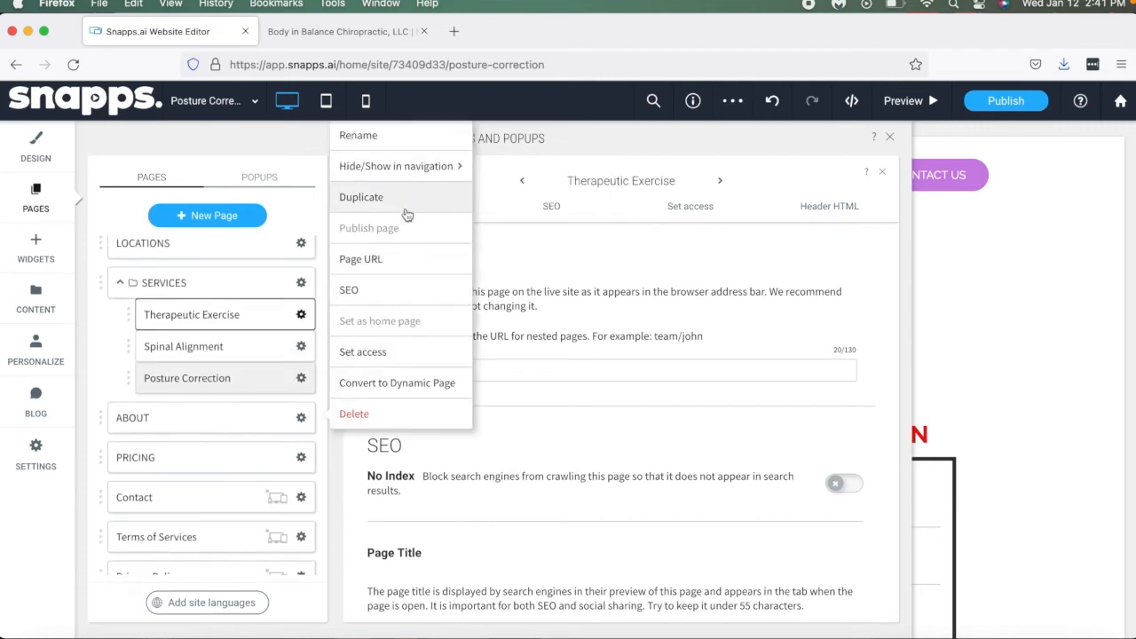
click(405, 211)
triple_click(538, 354)
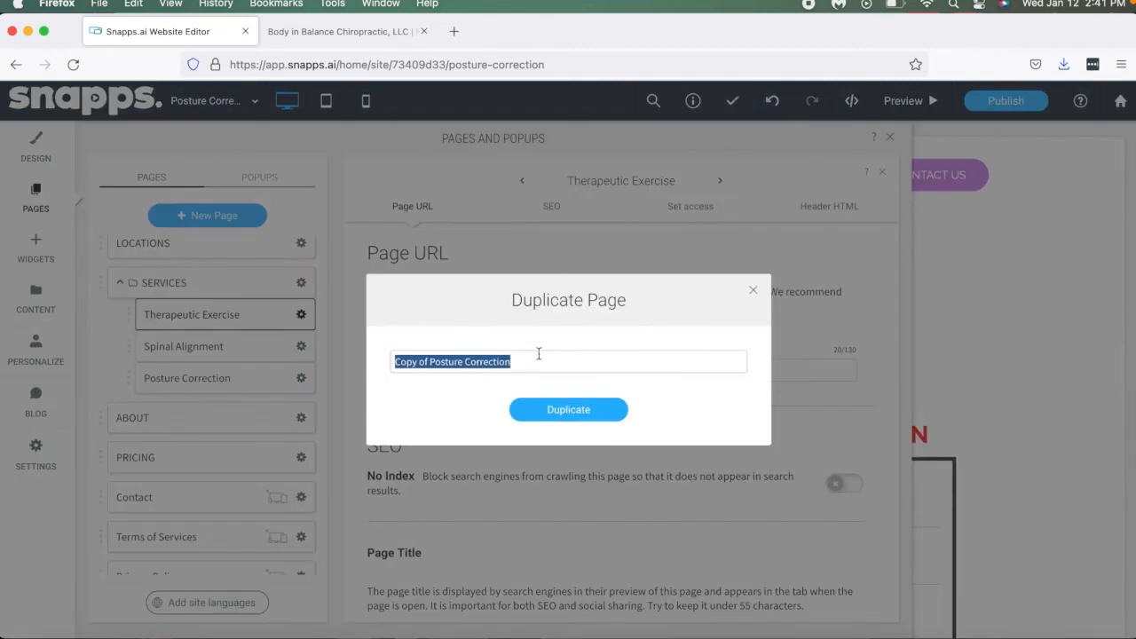
text(Physical Therpay)
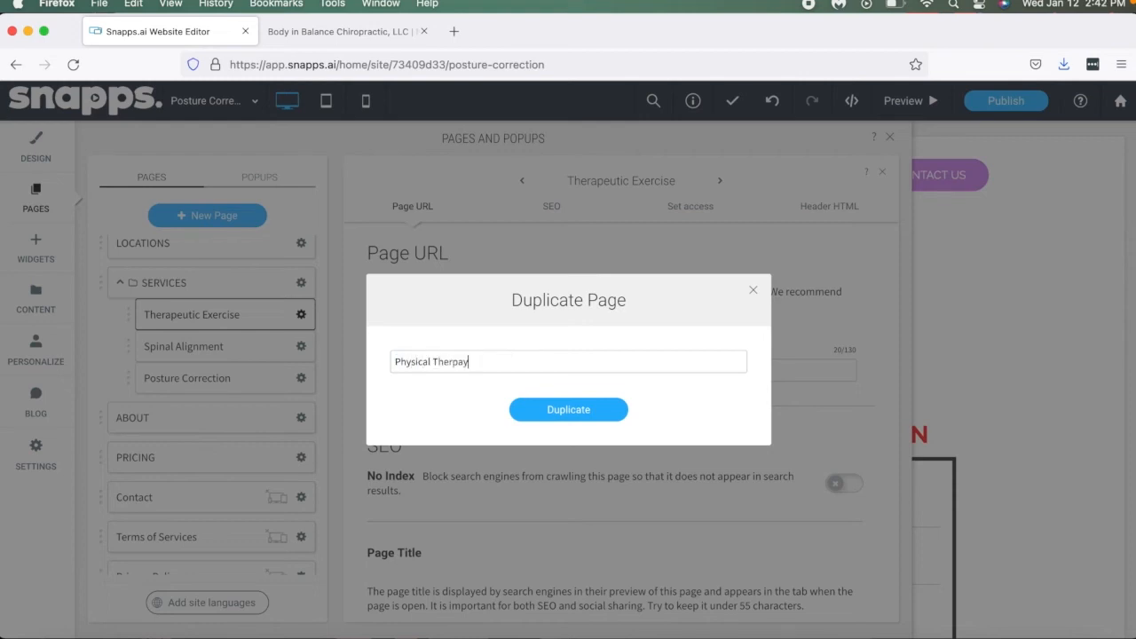
key(Return)
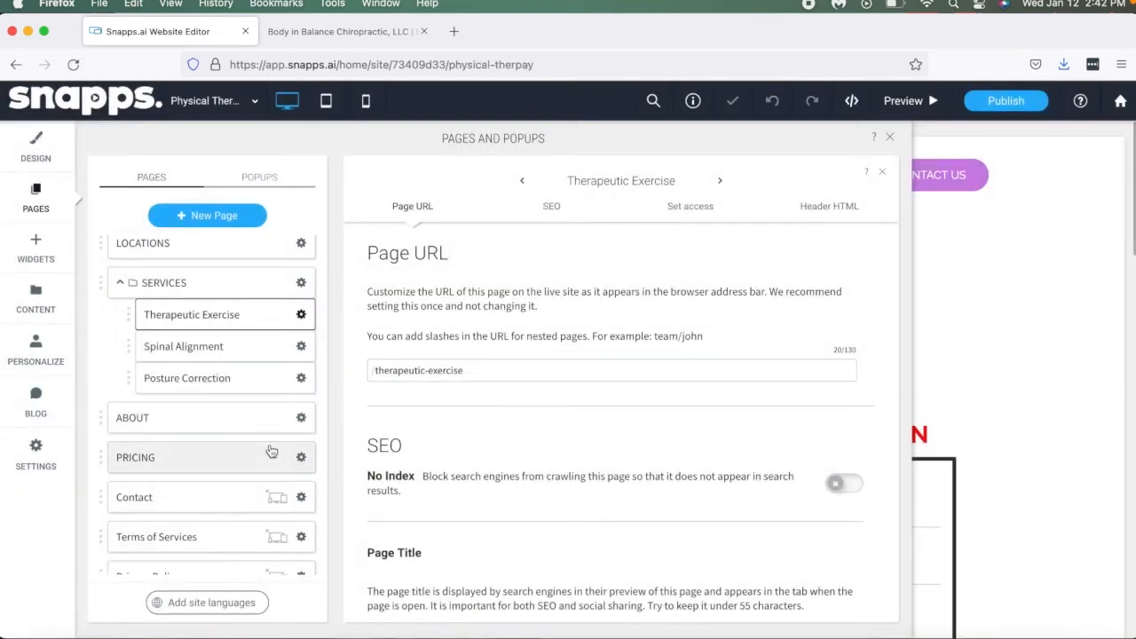
Step: Correct the misspelled page name to "Physical Therapy" and nest the page under SERVICES, below Posture Correction
scroll(272, 452, down, 3)
click(301, 557)
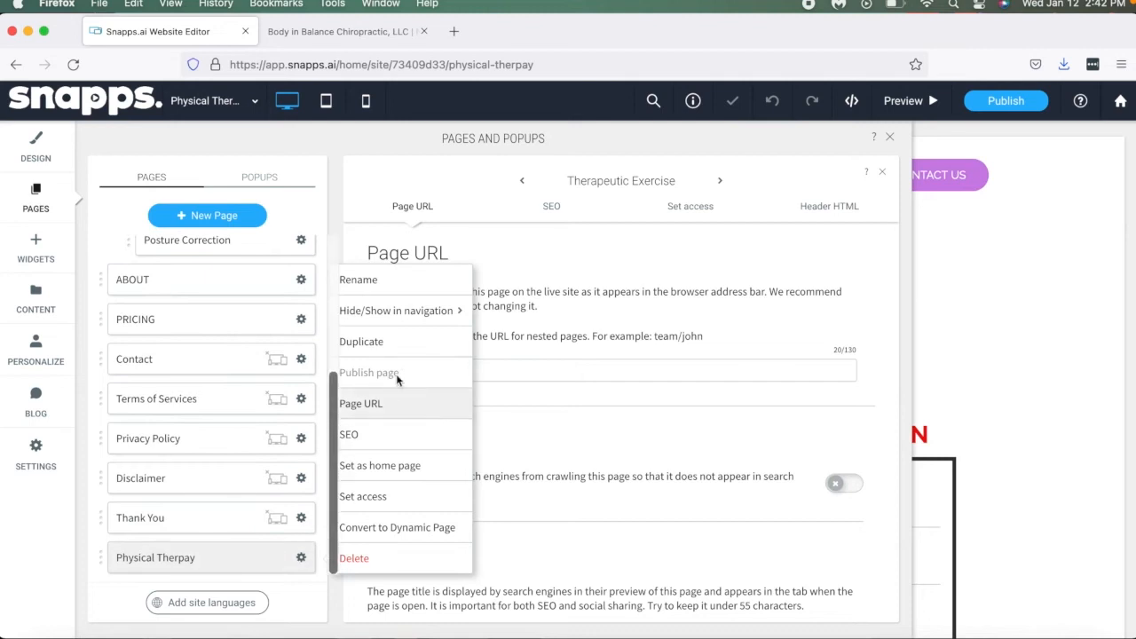
click(433, 292)
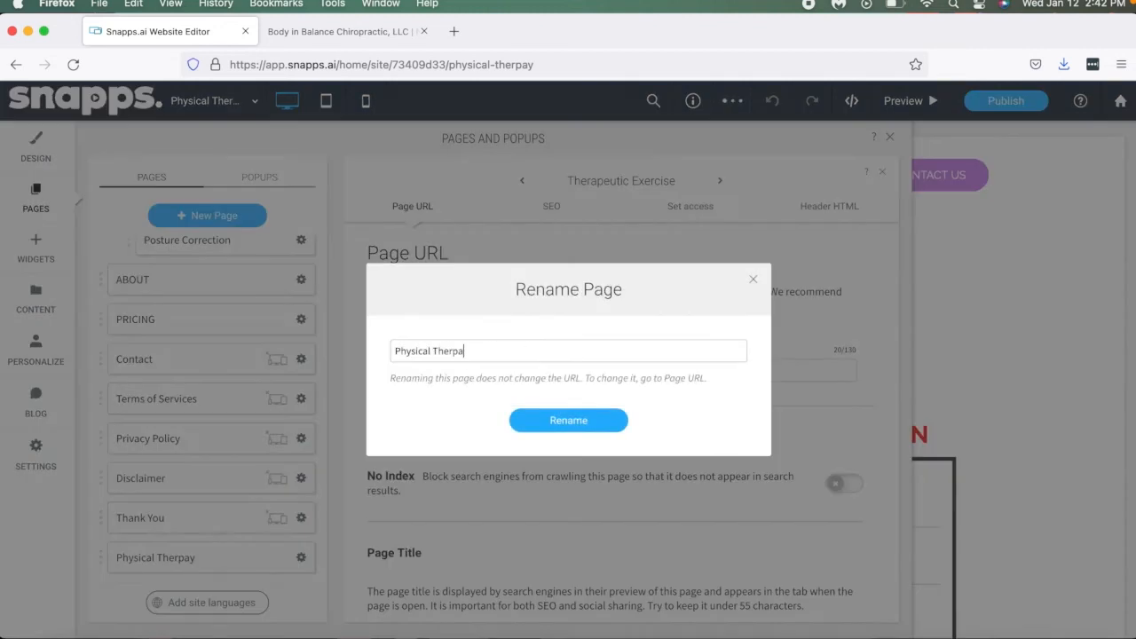
click(548, 421)
drag(236, 566, 270, 285)
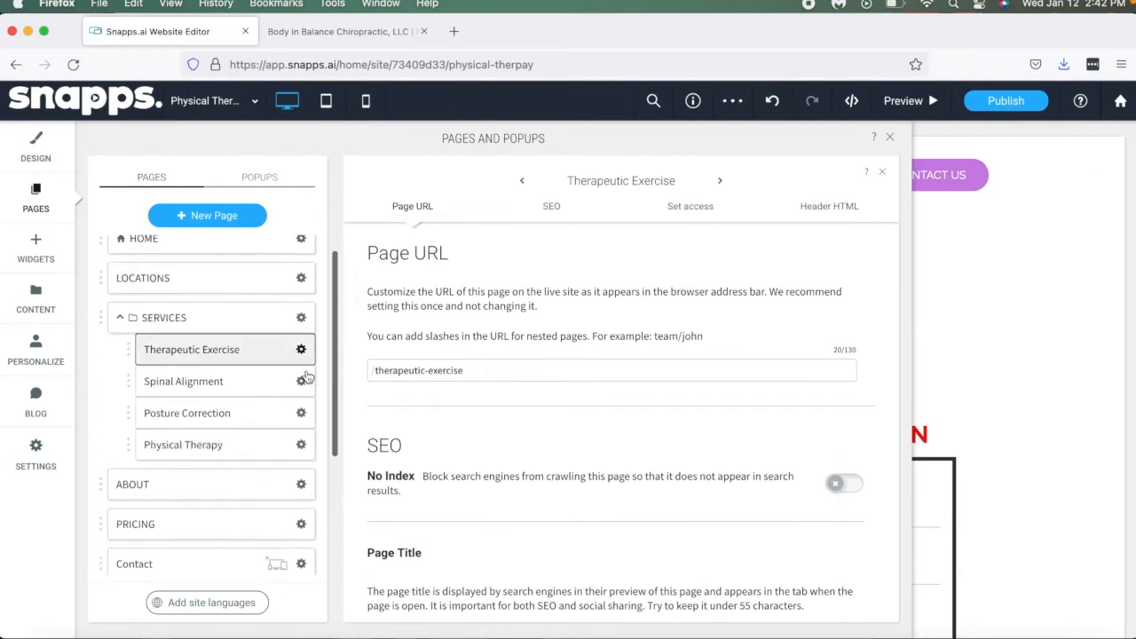
Step: Duplicate the Physical Therapy page as "Yoga for Back Pain" and nest the copy under SERVICES
click(301, 445)
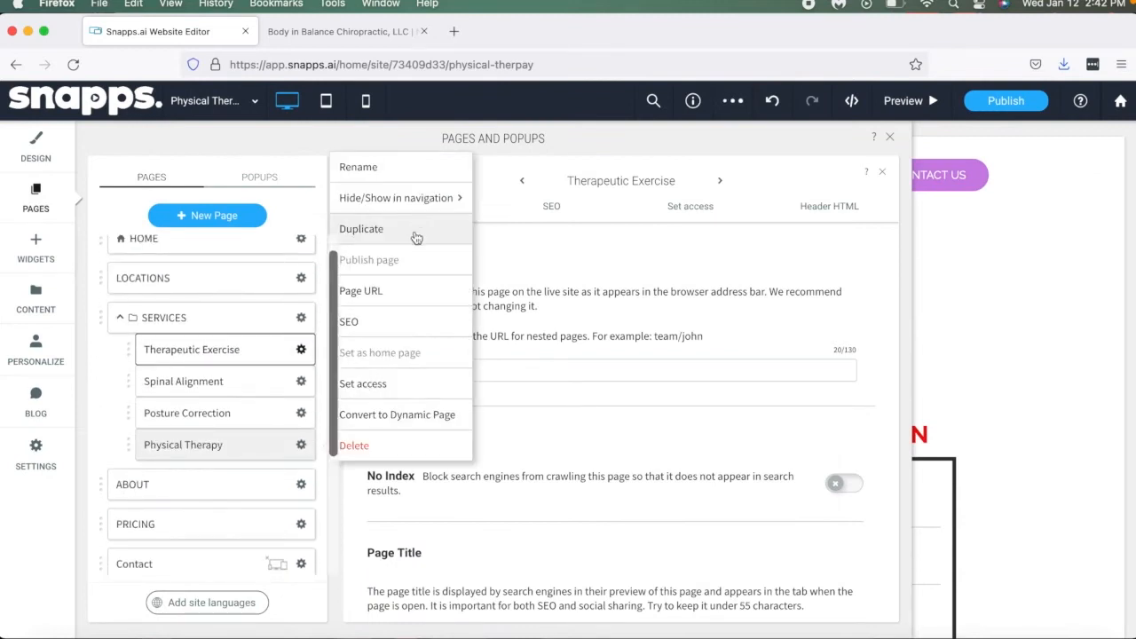
click(363, 228)
triple_click(530, 362)
text(T)
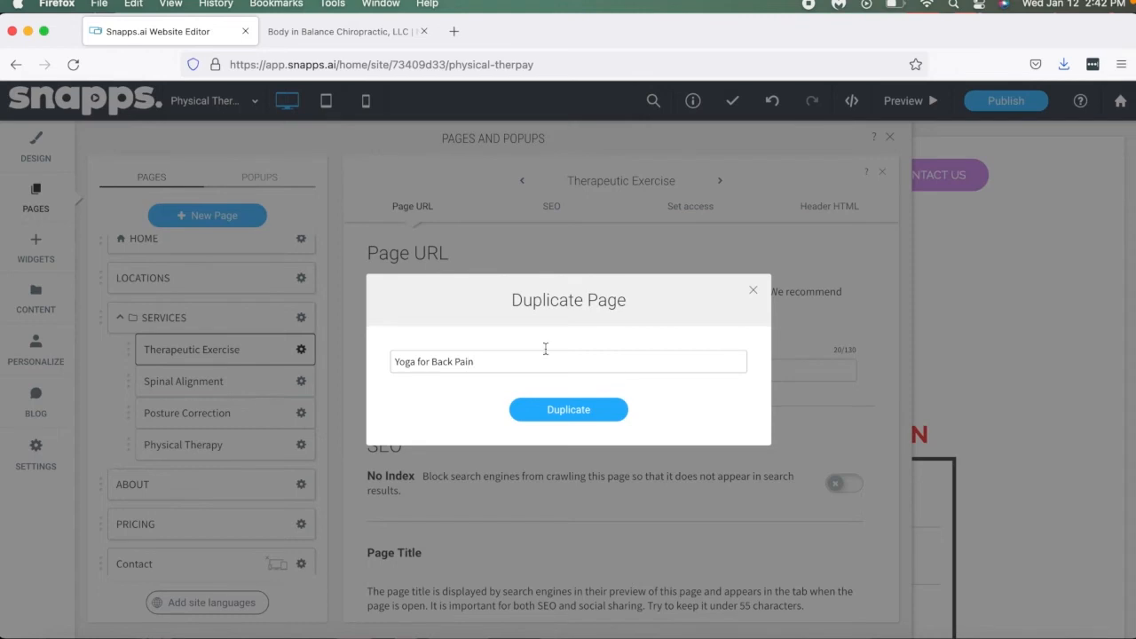
click(568, 409)
scroll(246, 481, down, 1)
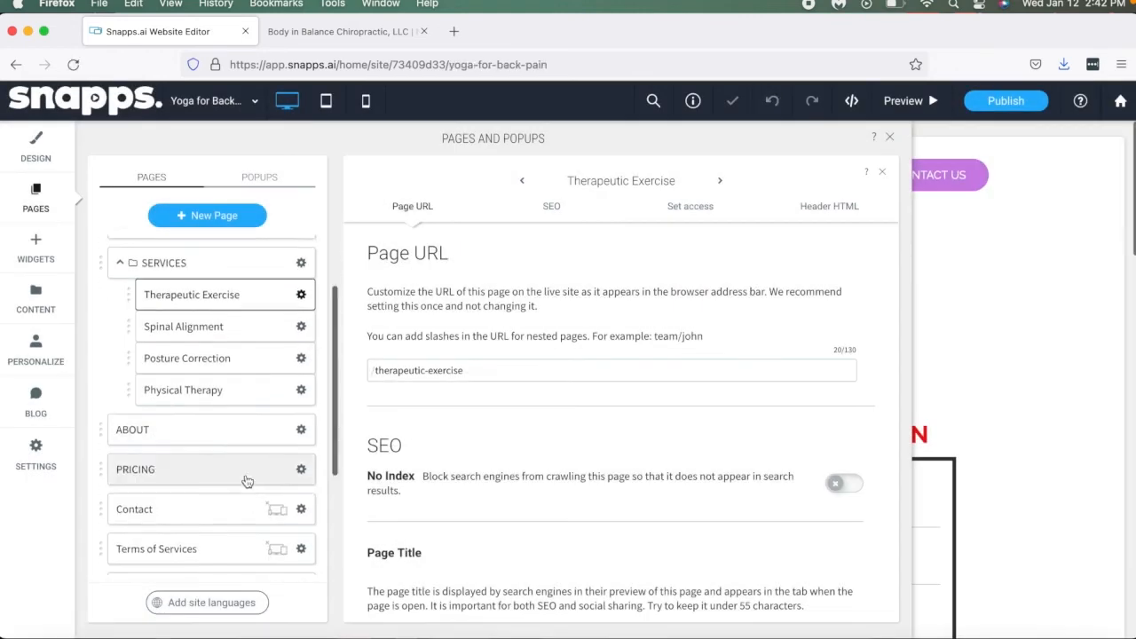
scroll(247, 481, down, 3)
drag(222, 560, 261, 302)
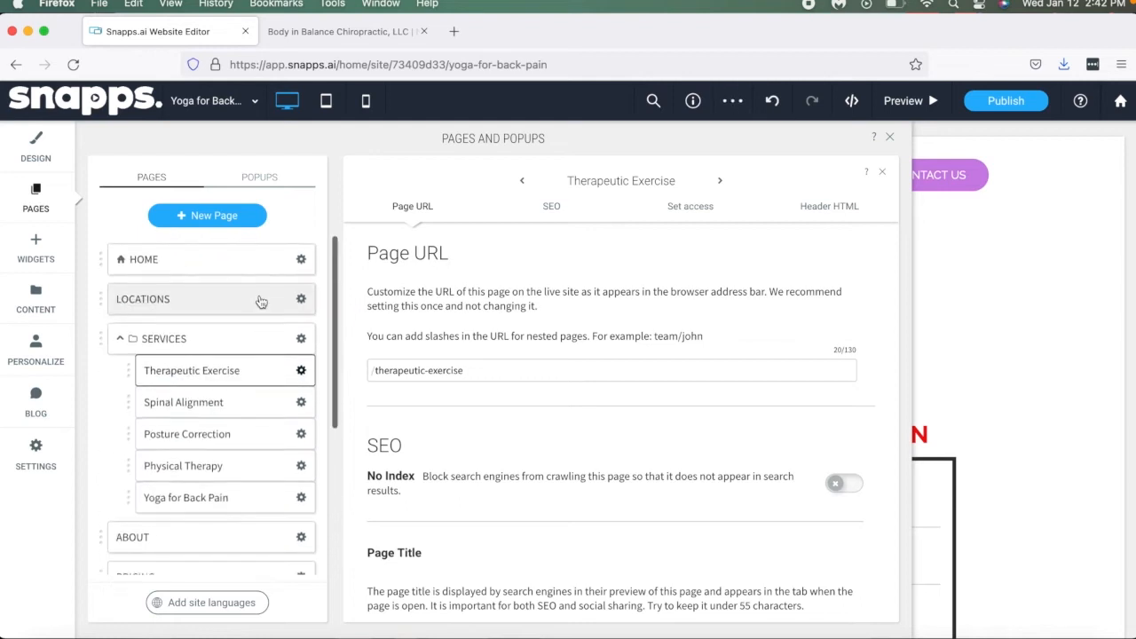
Step: Duplicate the Yoga for Back Pain page as "Neck Pain Relief" and nest the copy under SERVICES
scroll(261, 302, down, 3)
click(301, 372)
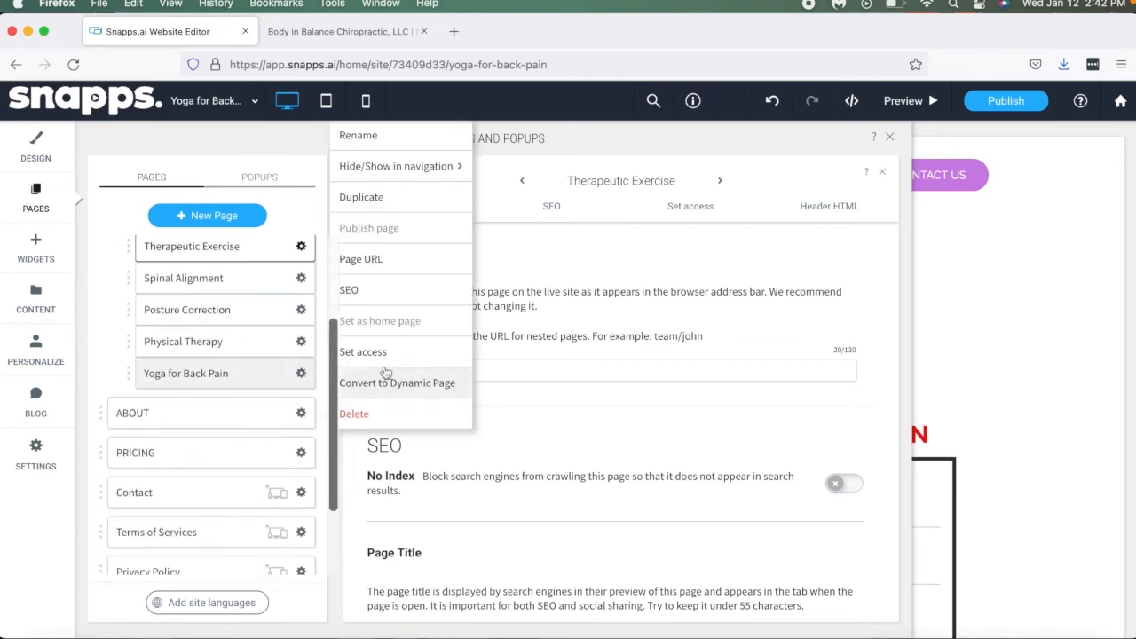
click(414, 199)
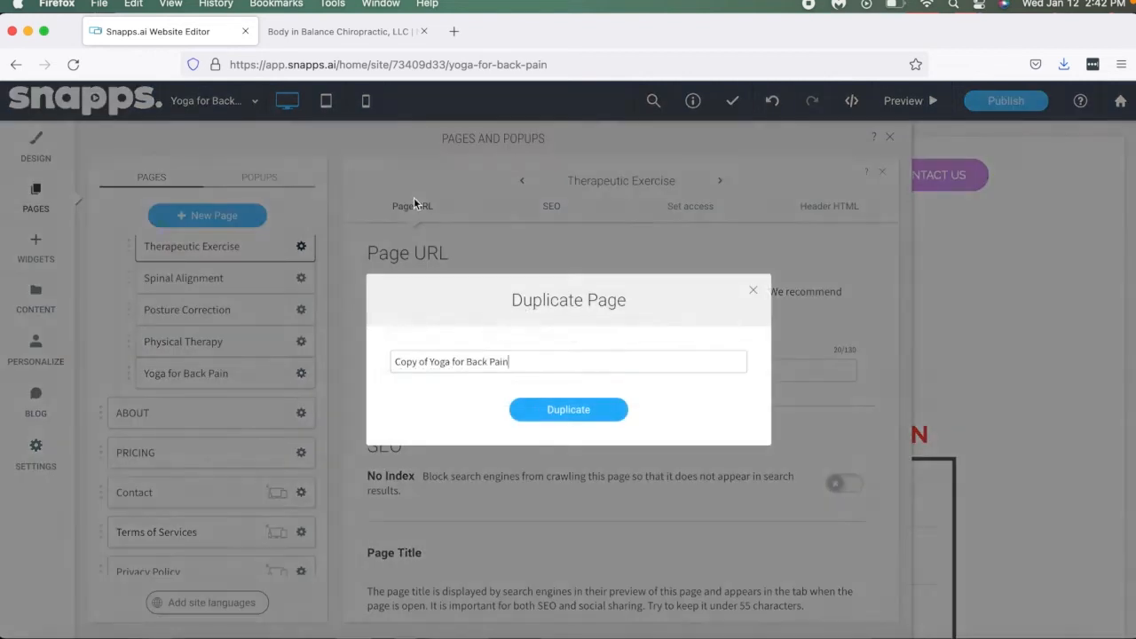
triple_click(546, 362)
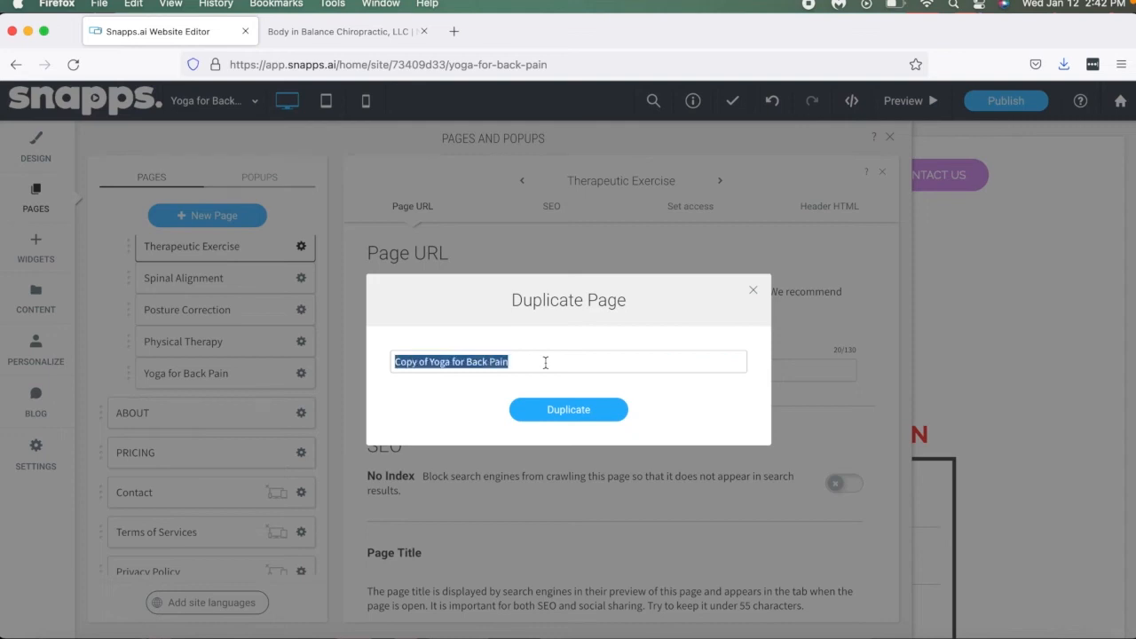
text(N)
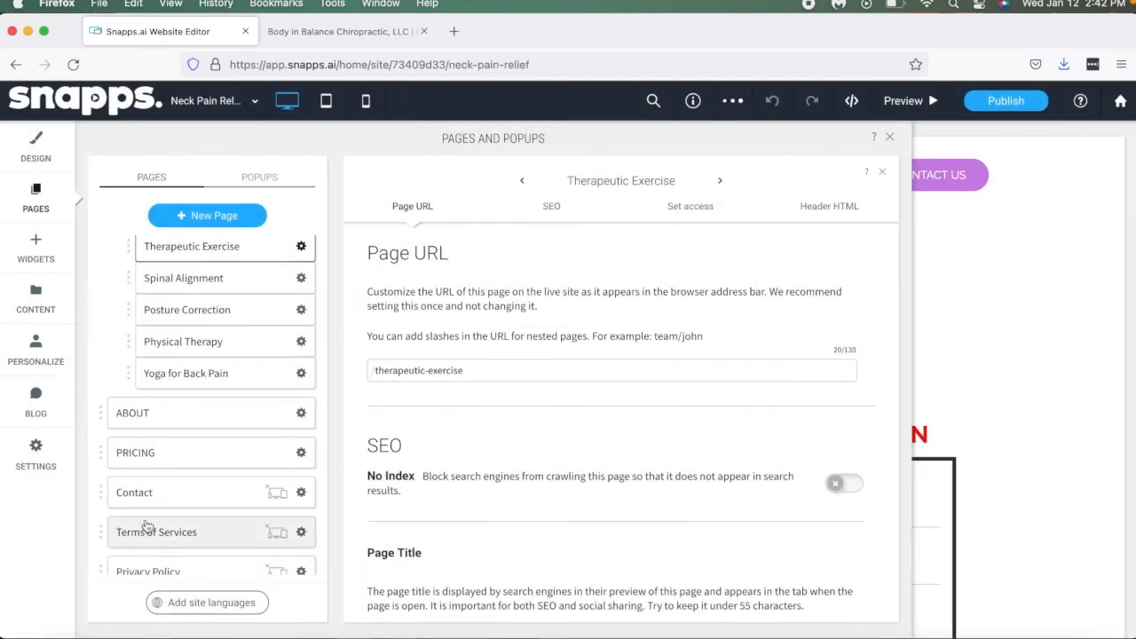
scroll(147, 525, down, 3)
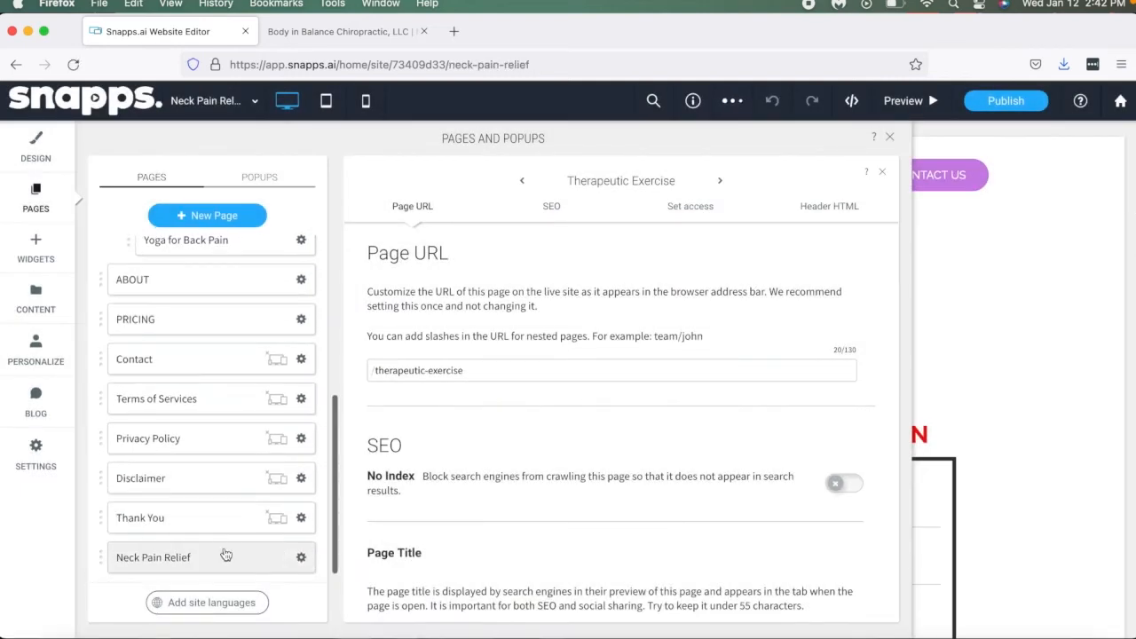
drag(227, 555, 265, 299)
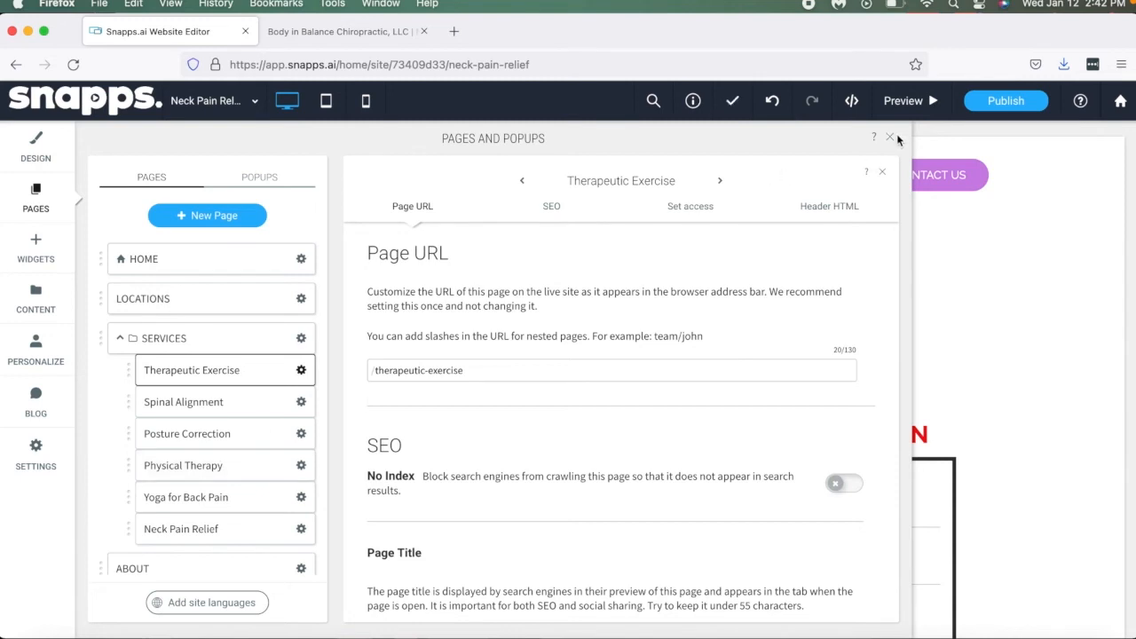
Step: Open the Spinal Alignment page and review its duplicated content from the heading down to the footer
click(193, 405)
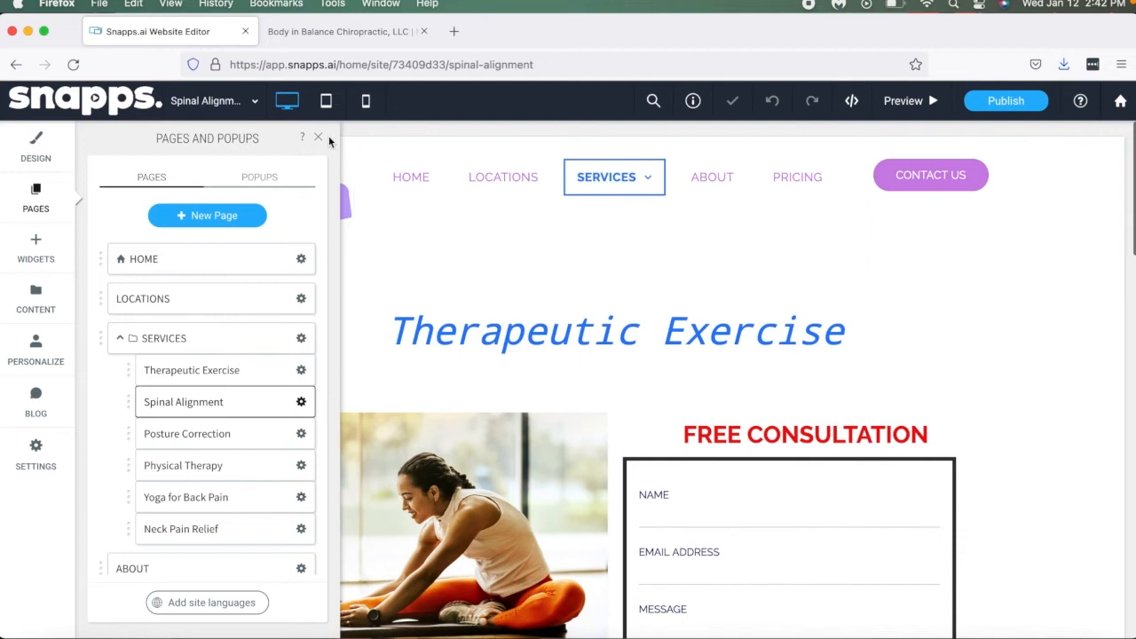
click(319, 137)
scroll(563, 469, down, 15)
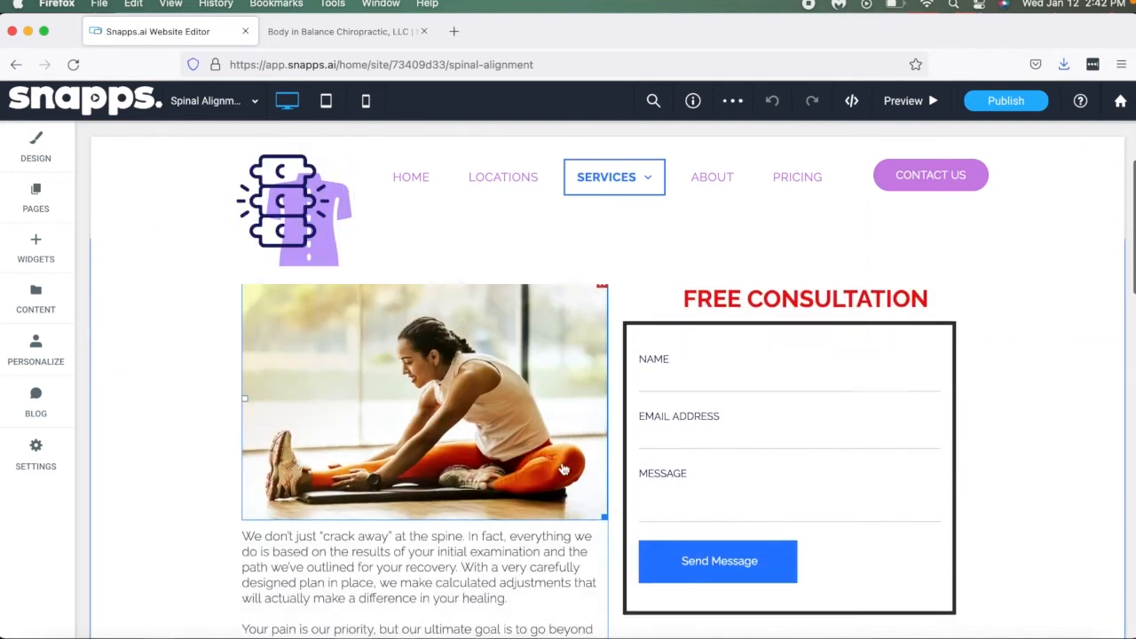
scroll(804, 282, down, 5)
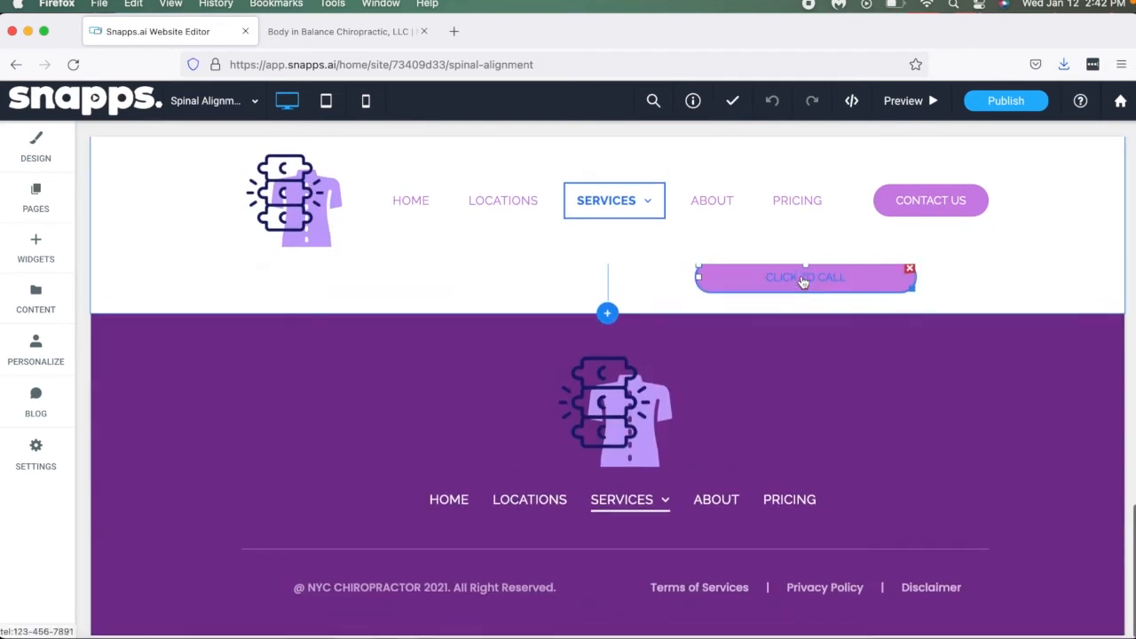
scroll(803, 282, up, 15)
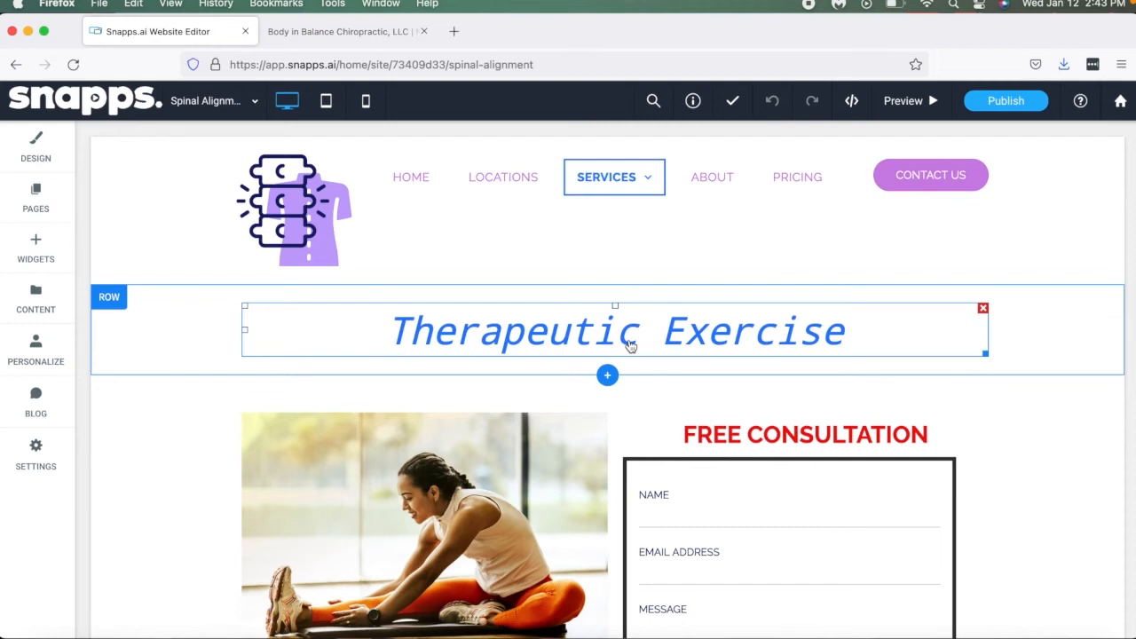
scroll(586, 350, down, 5)
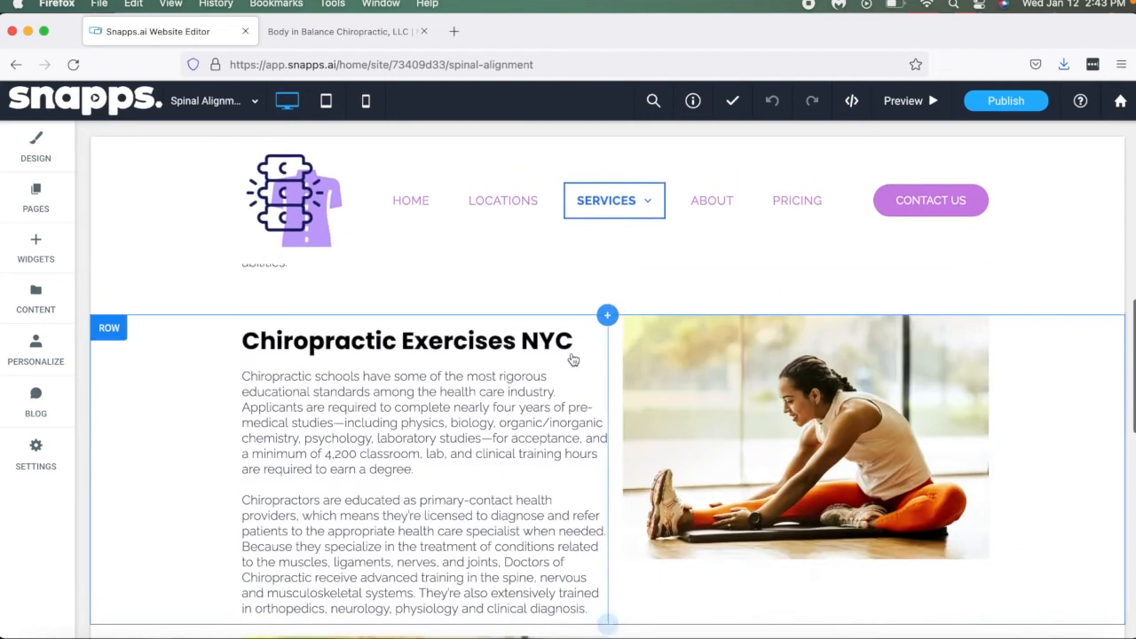
scroll(515, 355, down, 5)
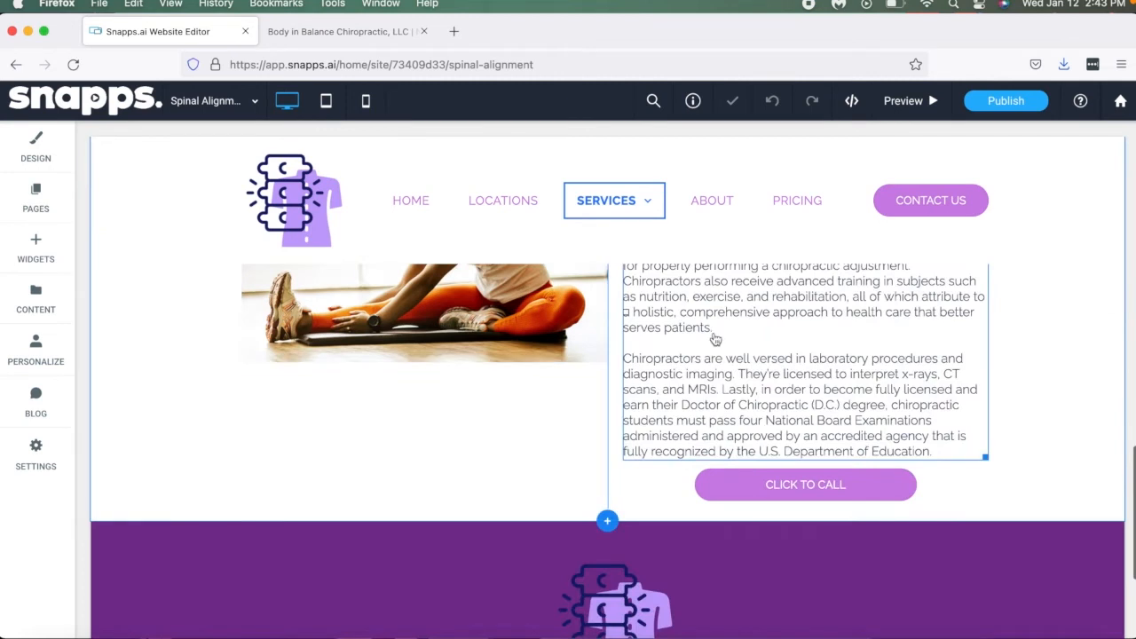
scroll(716, 337, up, 10)
scroll(404, 513, up, 3)
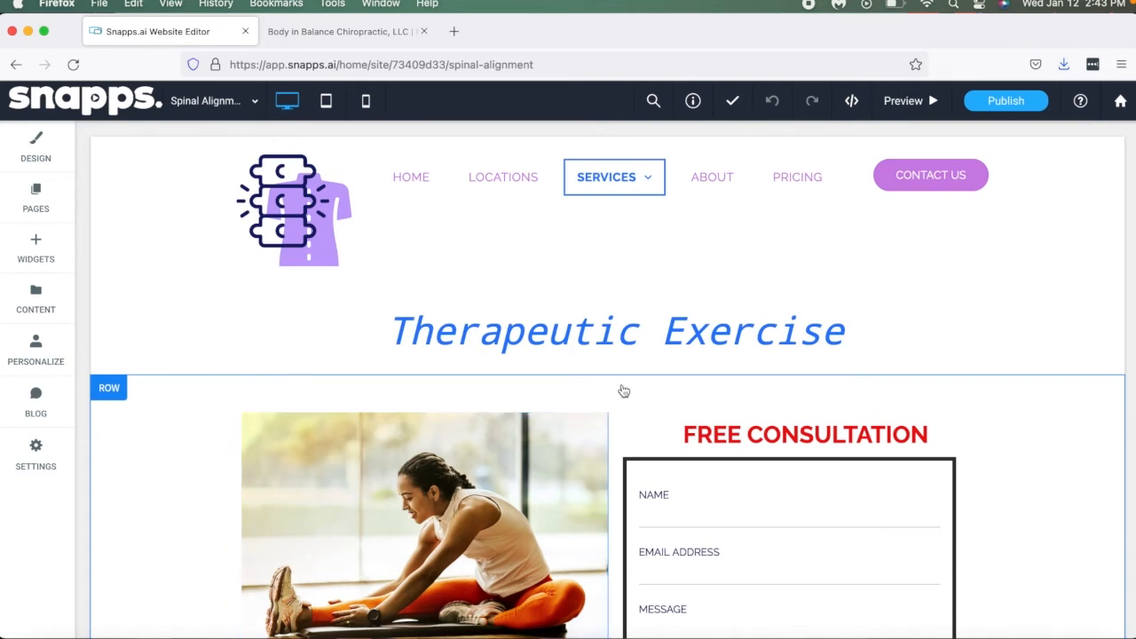
Step: Replace the main heading of the Spinal Alignment page with "Spinal Alignment"
click(635, 356)
click(638, 349)
text(Sp)
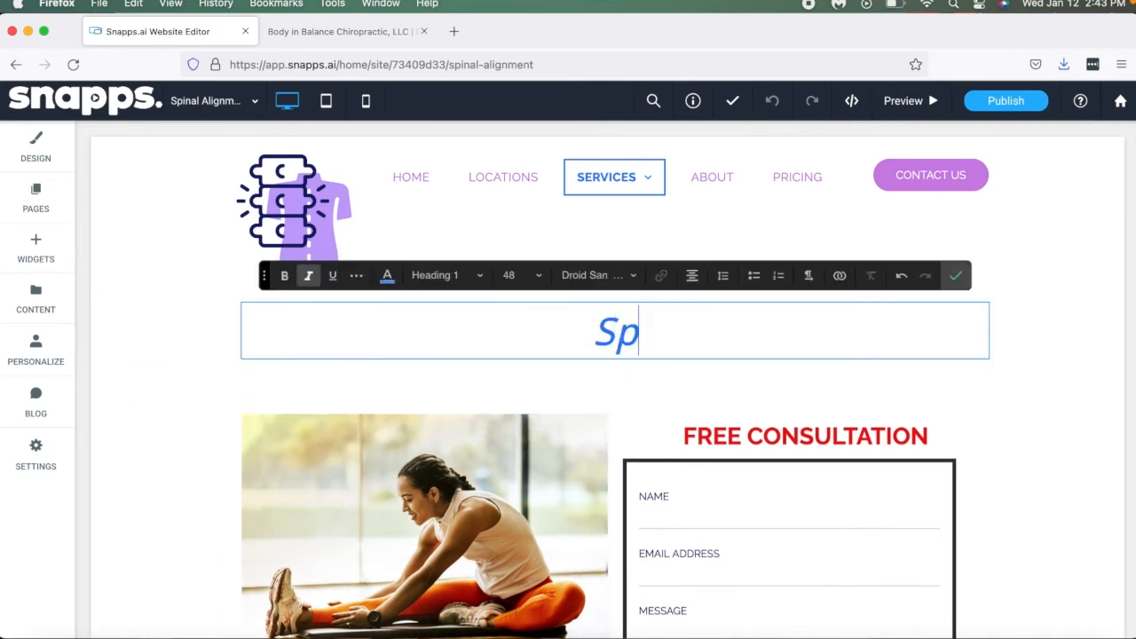
text(inal Alignment)
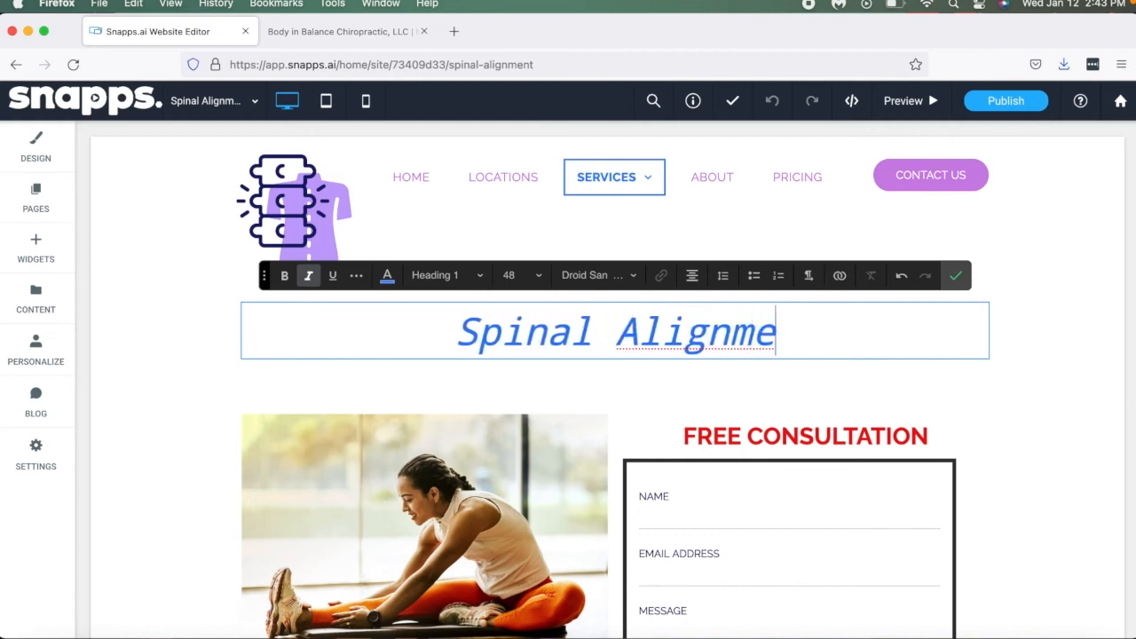
click(956, 275)
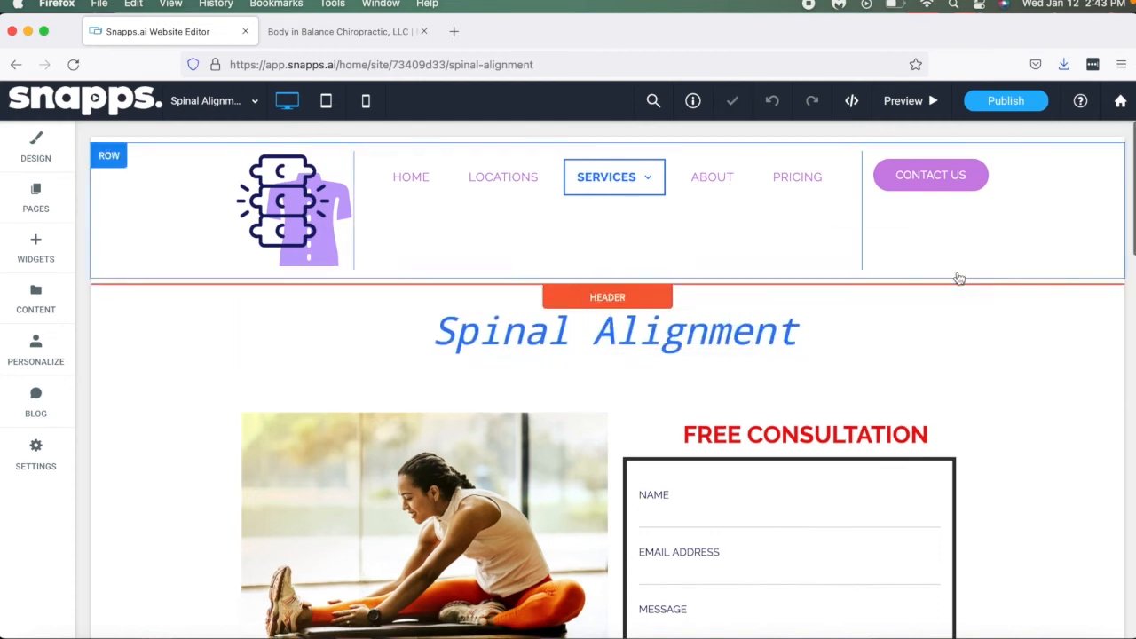
Step: Open the Posture Correction page and replace its main heading with "Posture Correction"
scroll(504, 565, down, 3)
scroll(504, 566, down, 9)
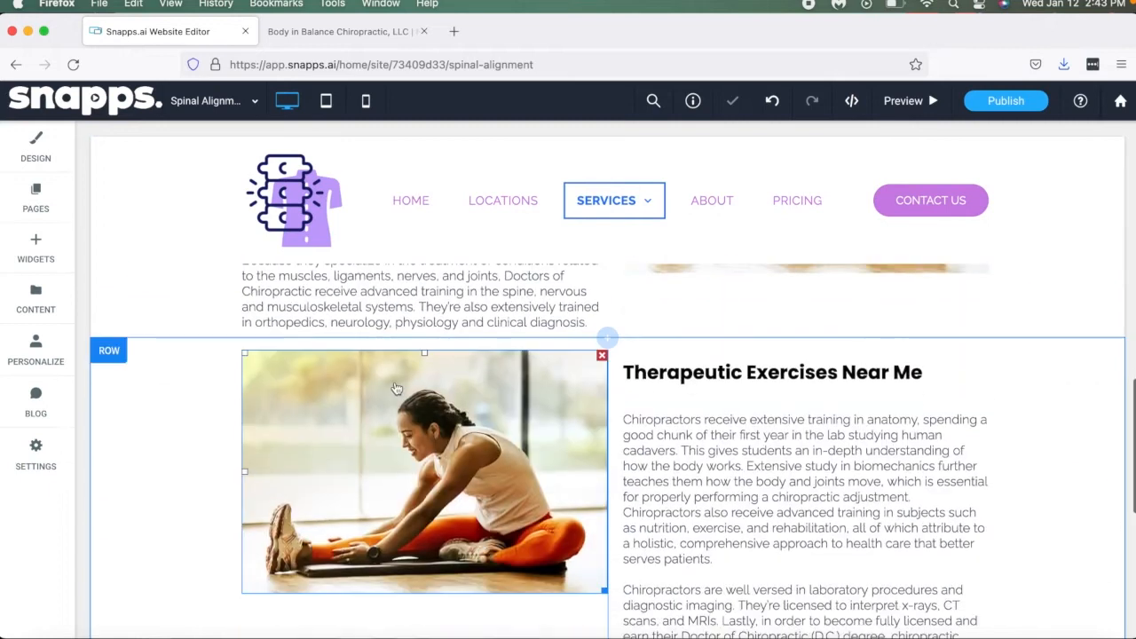
scroll(396, 388, up, 8)
click(36, 199)
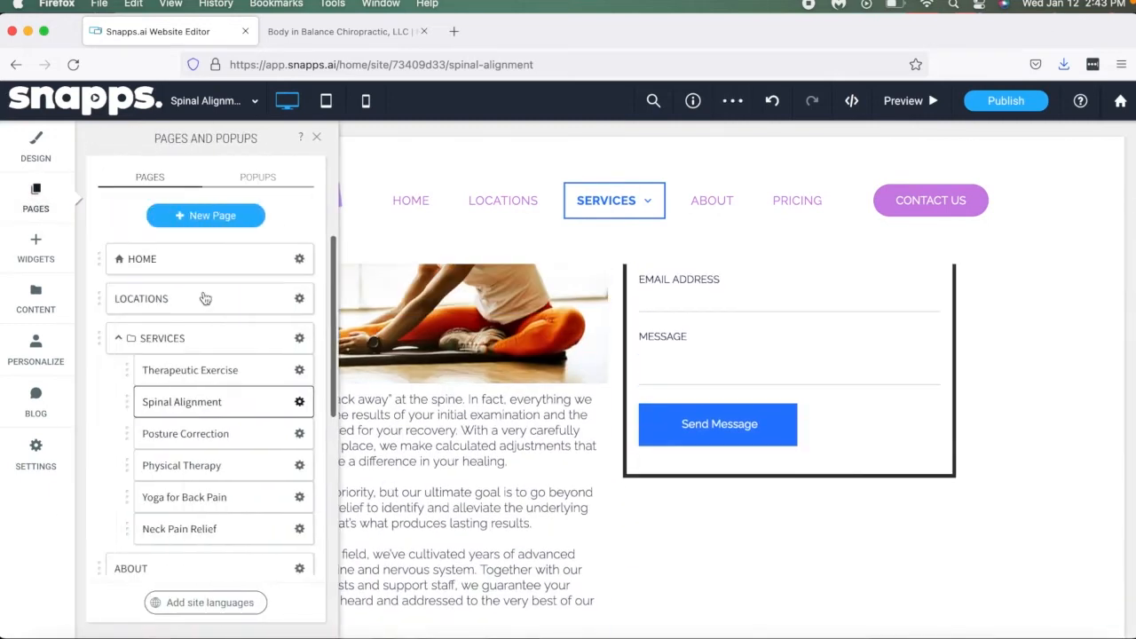
click(196, 433)
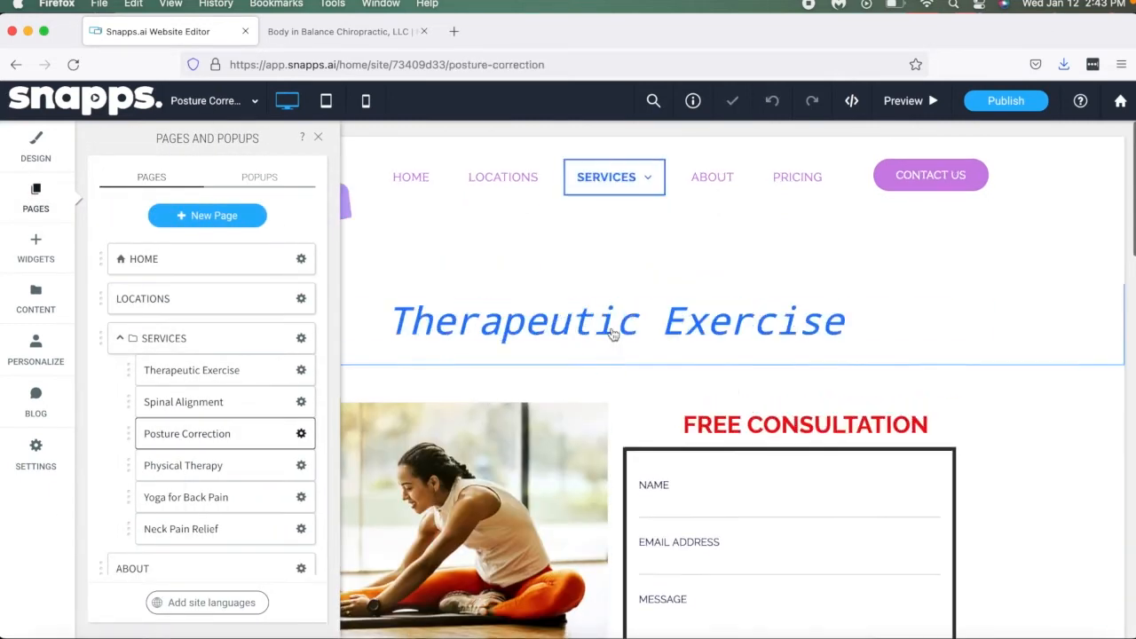
triple_click(625, 311)
text(Poatur)
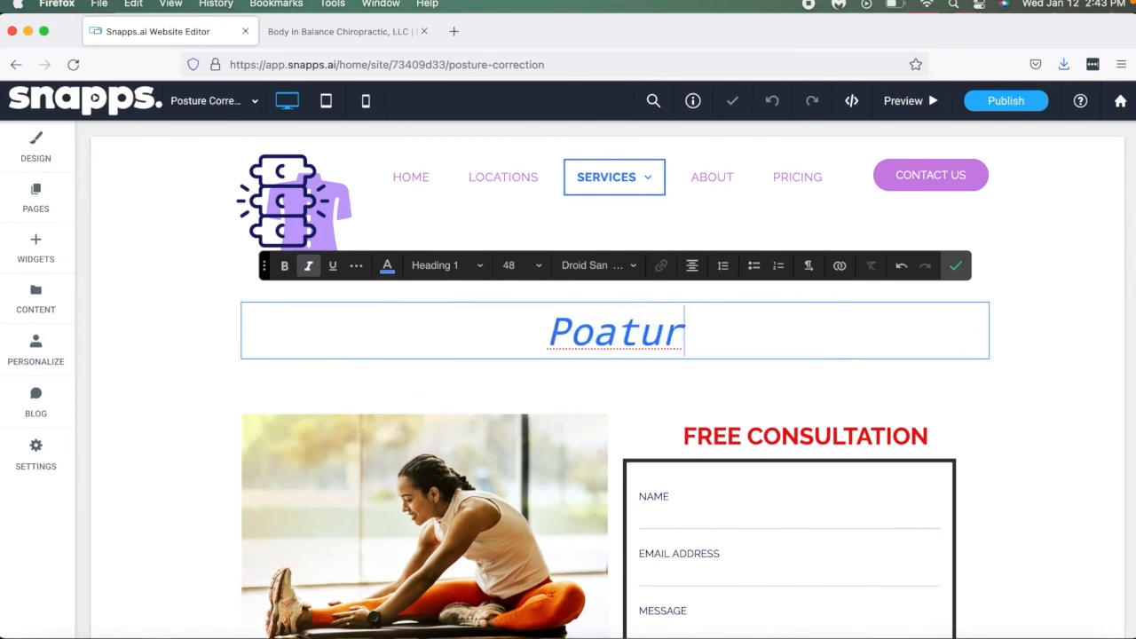
key(BackSpace)
key(BackSpace)
key(BackSpace)
key(BackSpace)
text(sture Correc)
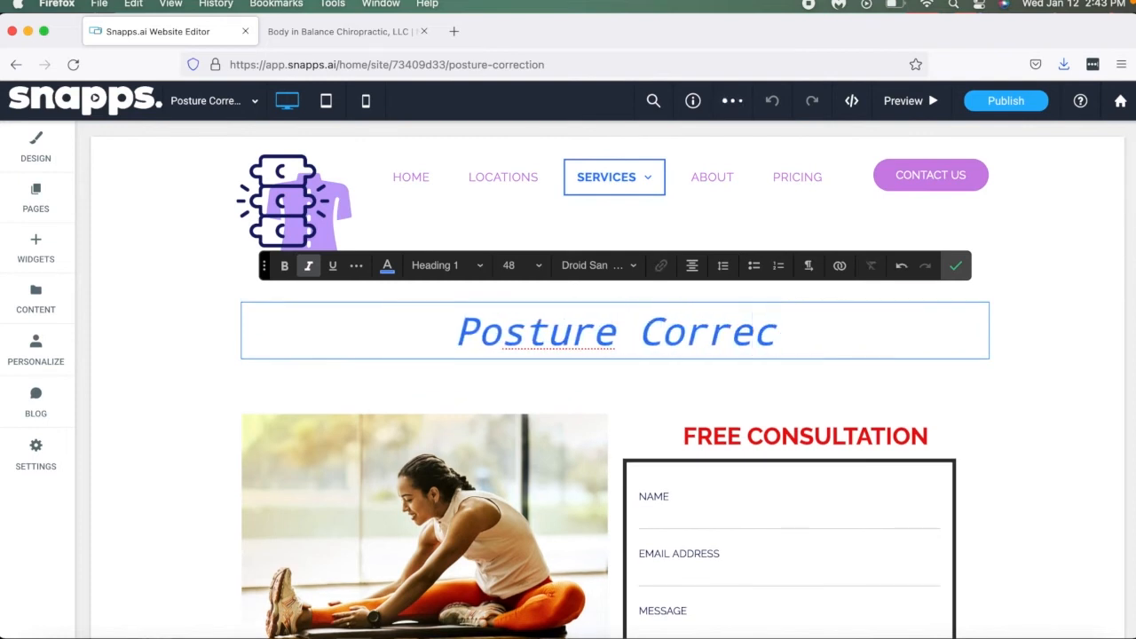
key(BackSpace)
text(ctioh)
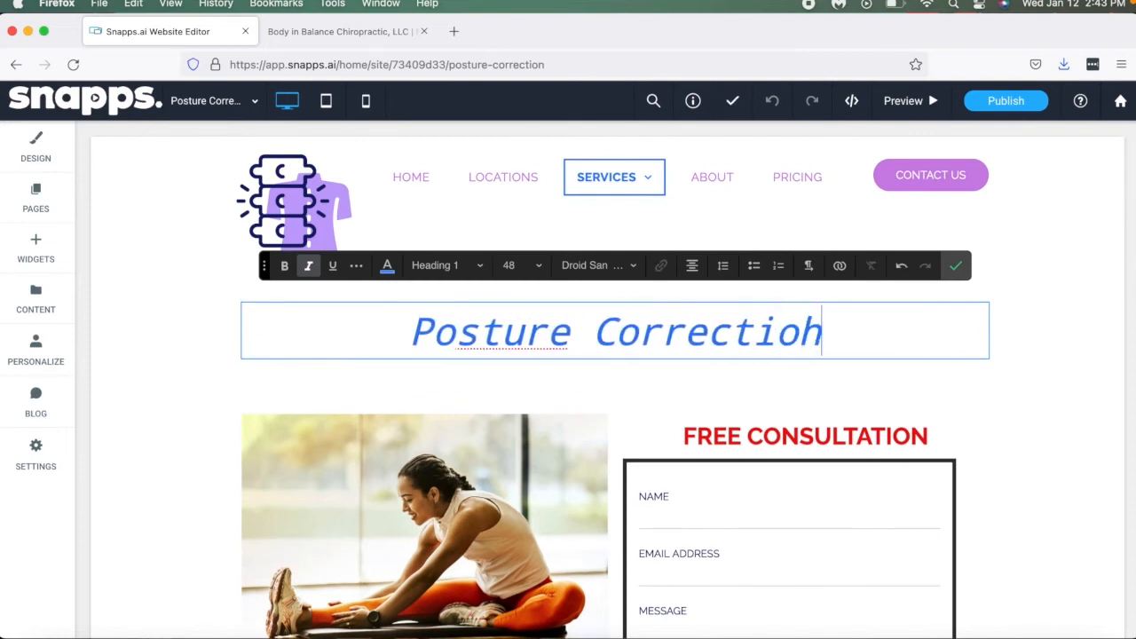
key(BackSpace)
text(n)
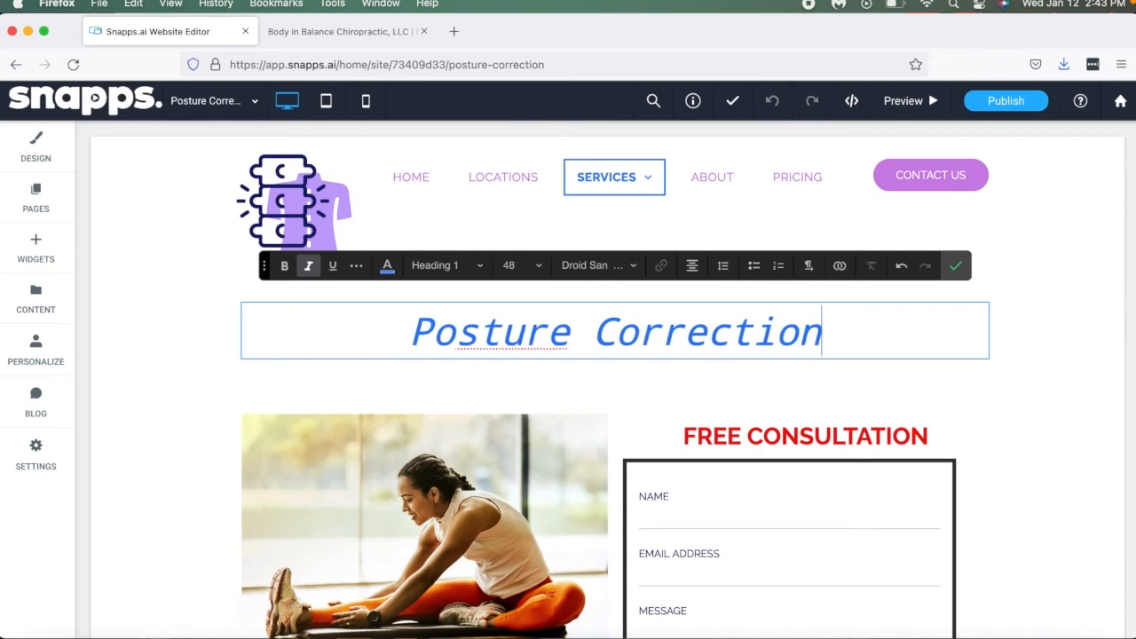
click(955, 266)
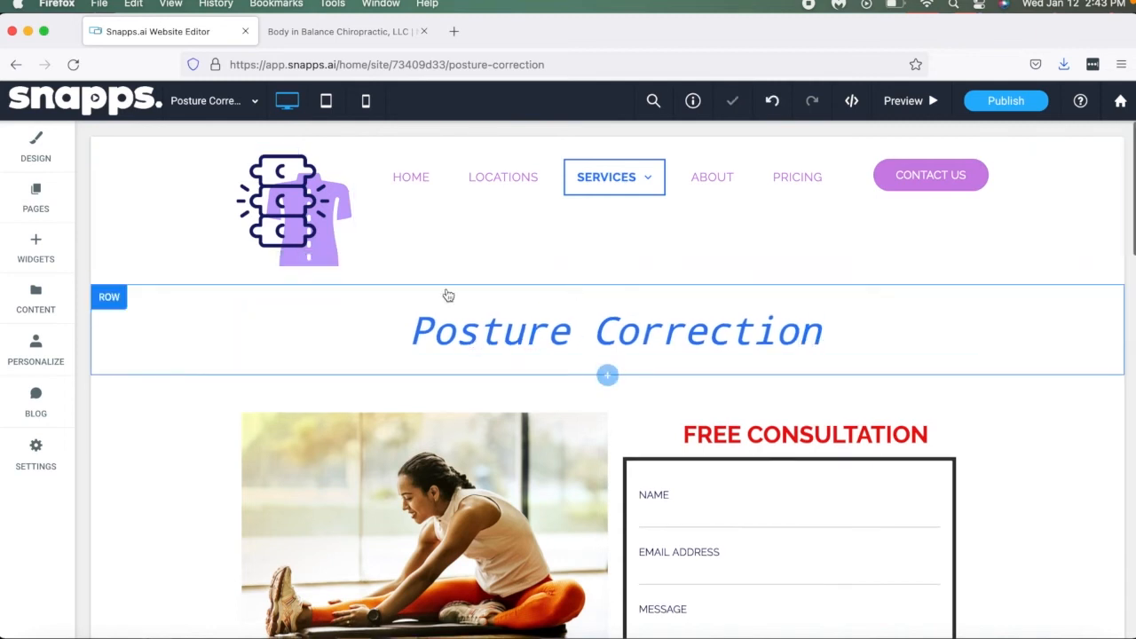
Step: Open the Physical Therapy page and replace its main heading with "Physical Therapy"
click(37, 199)
click(221, 466)
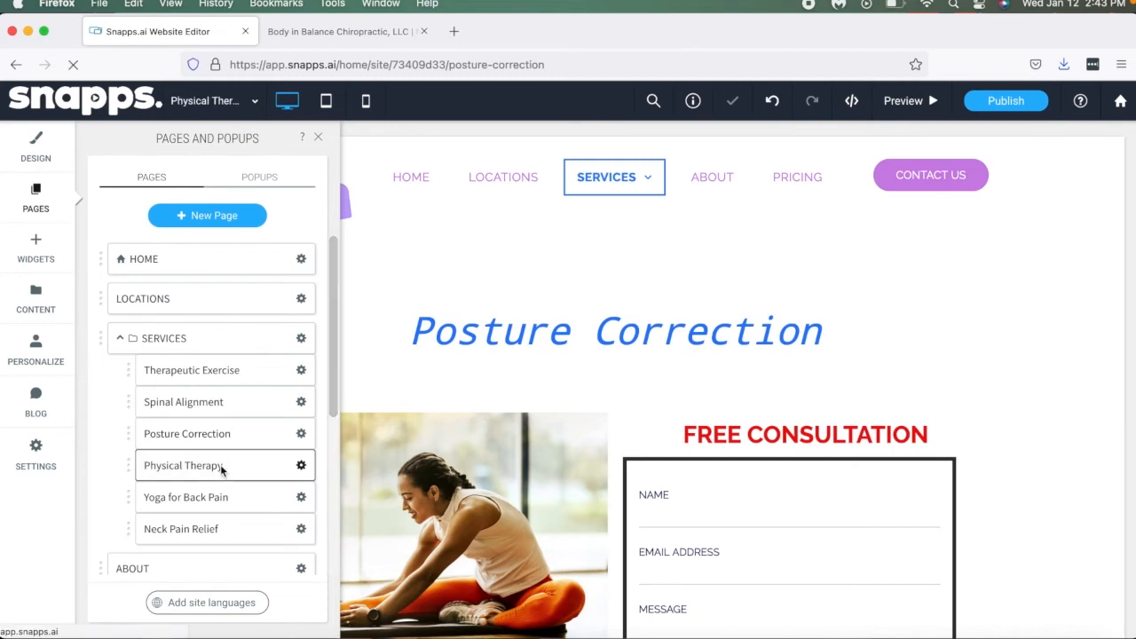
double_click(534, 339)
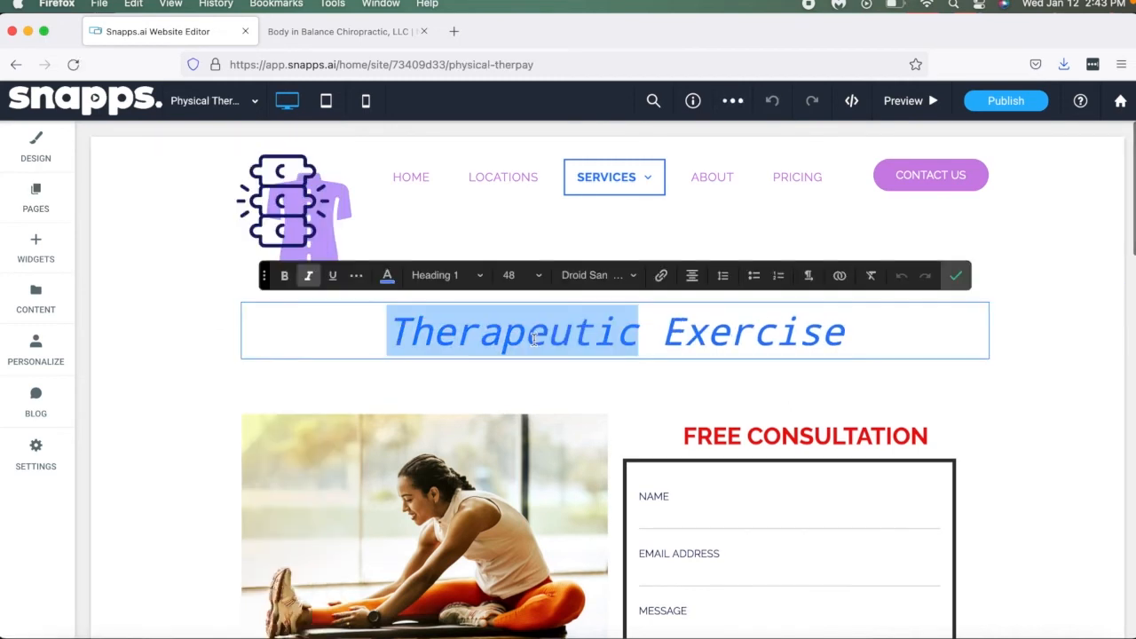
triple_click(534, 339)
text(Physical Therapy)
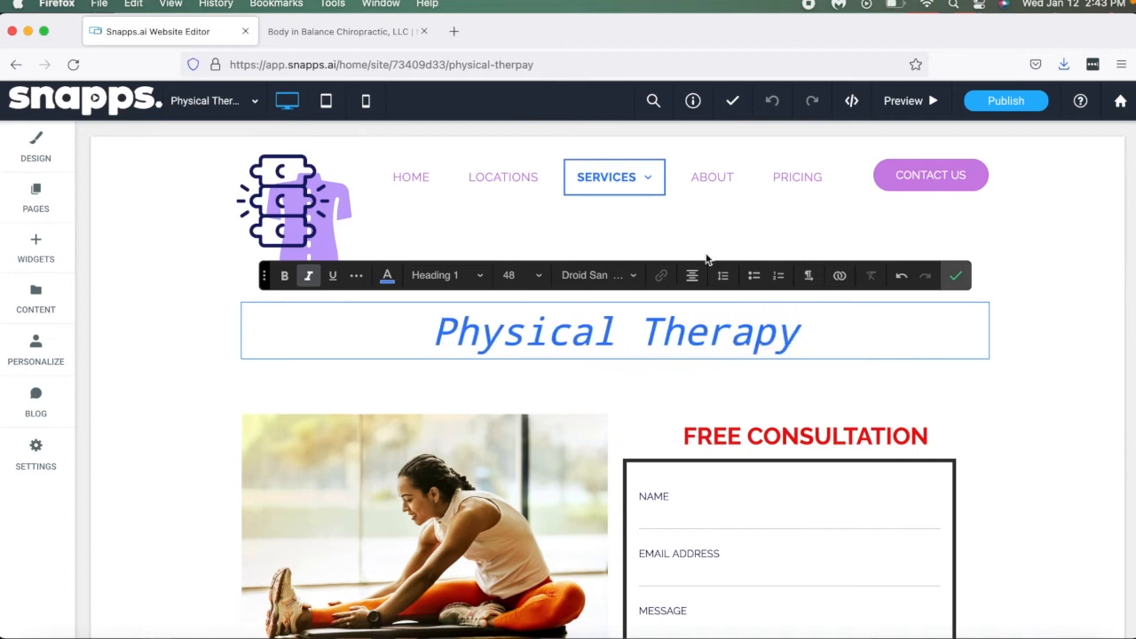
click(947, 268)
Step: Go to the Yoga for Back Pain page and replace its main heading with "Yoga For Back Pain"
mouse_move(636, 185)
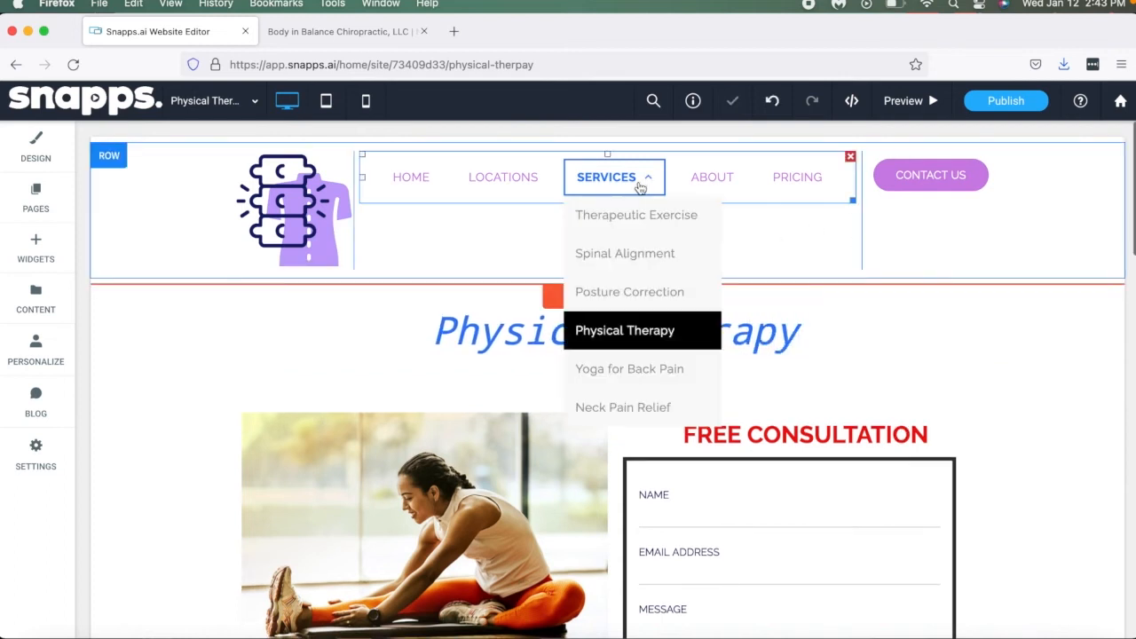
click(652, 366)
triple_click(647, 337)
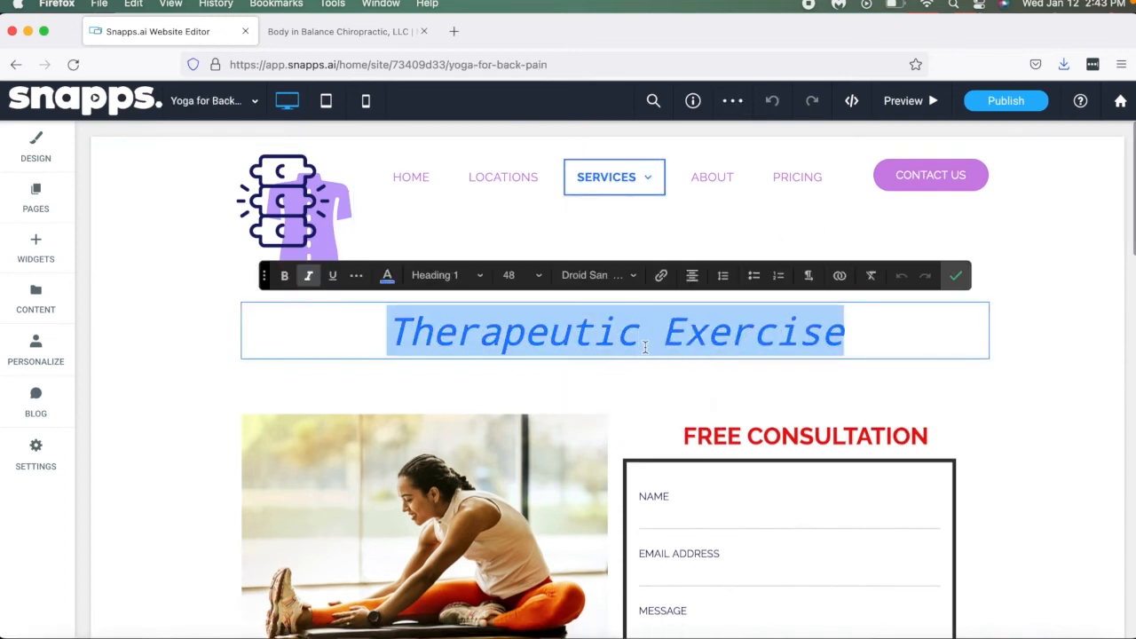
text(Yoga For)
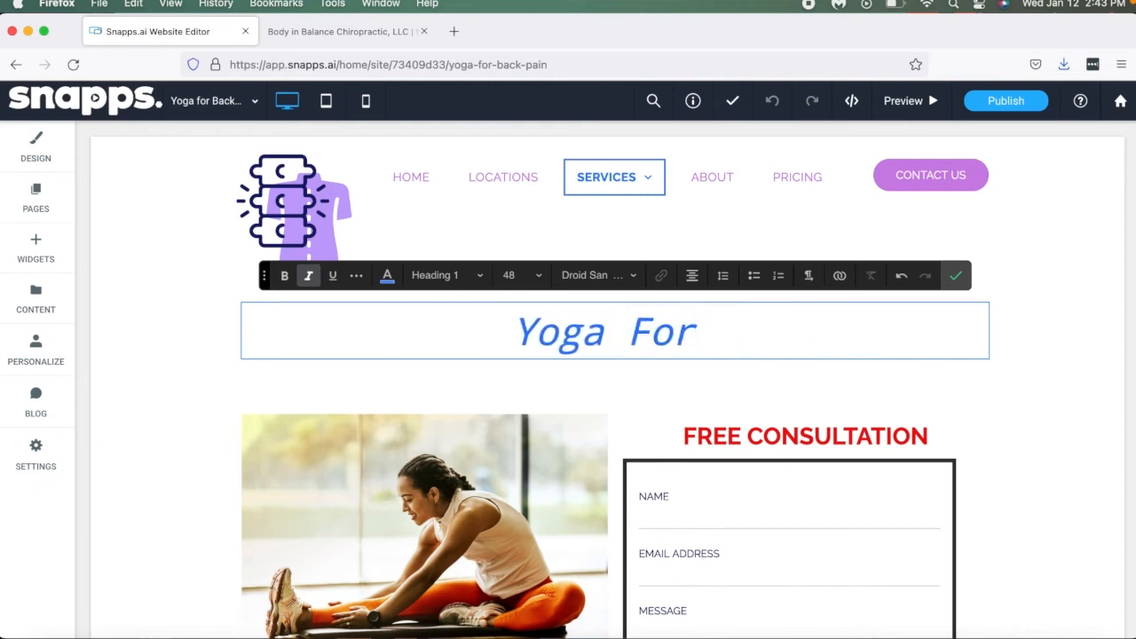
text( Back Pain)
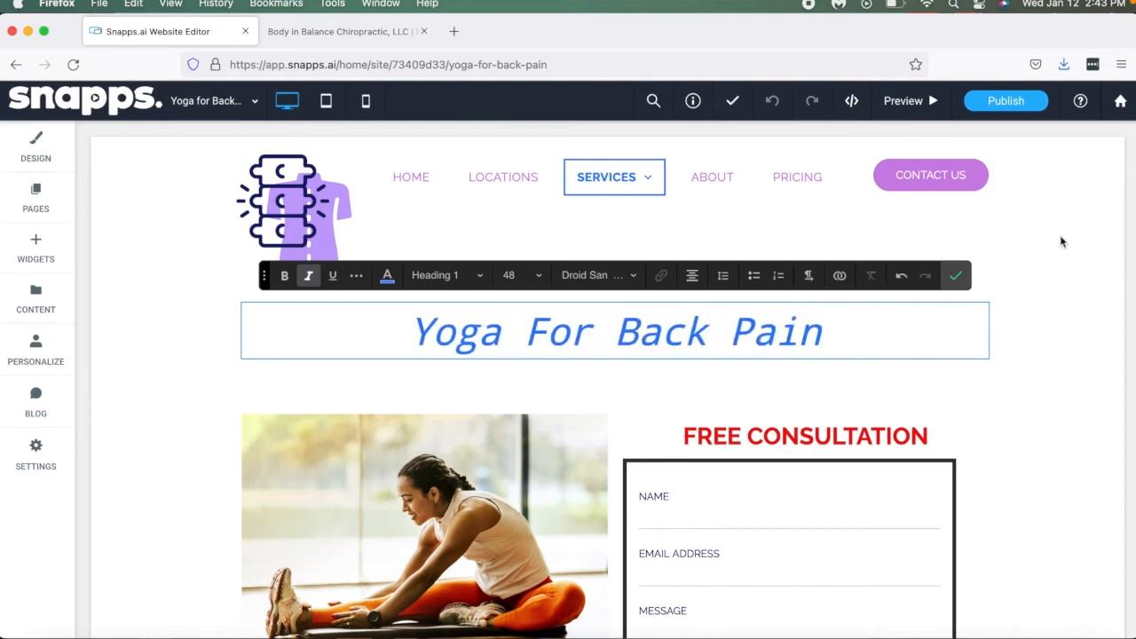
click(956, 275)
Step: Go to the Neck Pain Relief page and replace its main heading with "Neck Pain Relief"
click(606, 176)
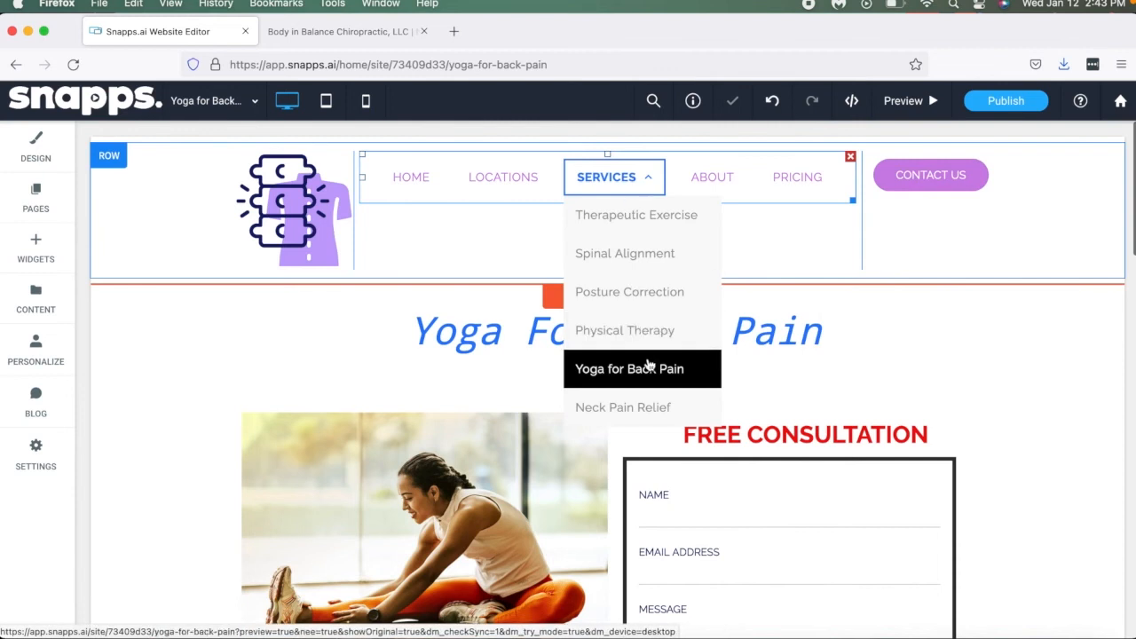
click(654, 406)
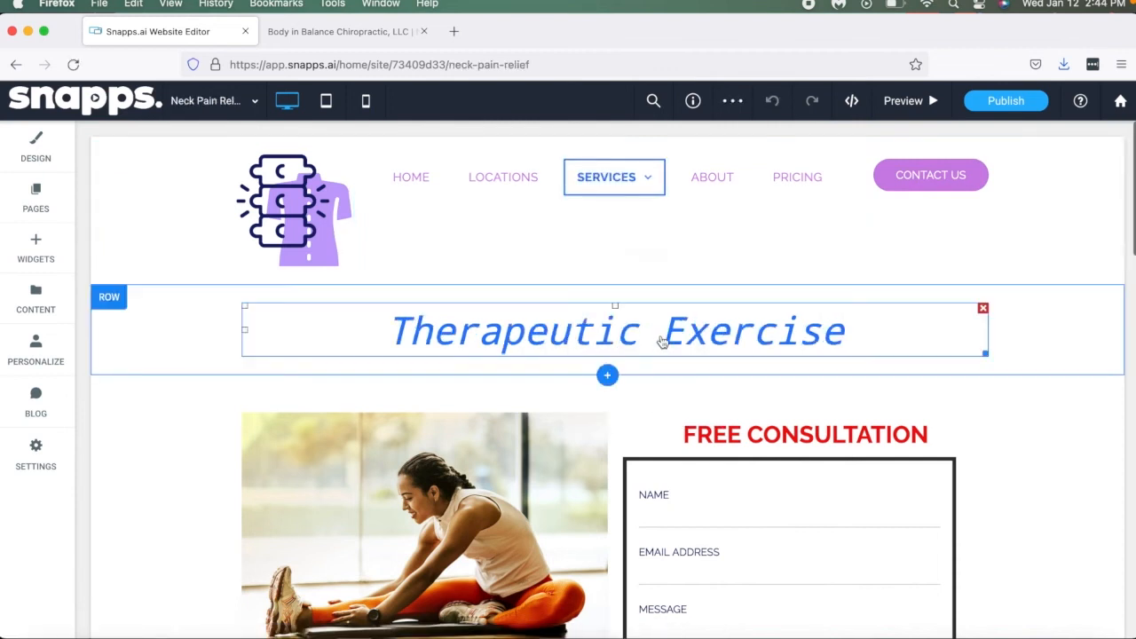
double_click(661, 342)
text(Neck Pain )
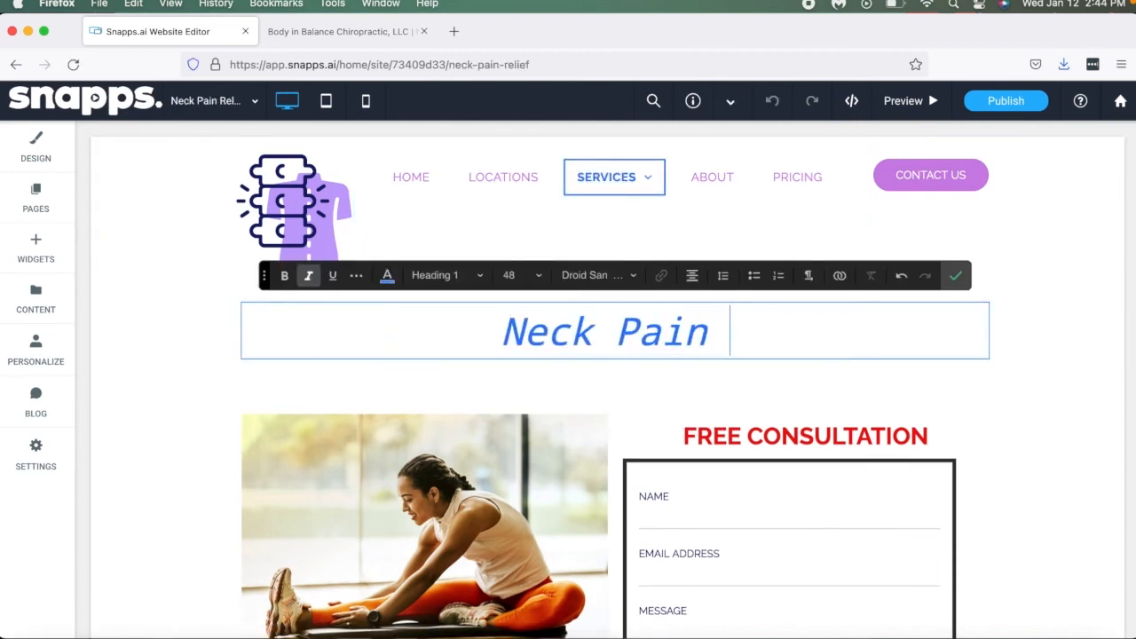
text(Relief)
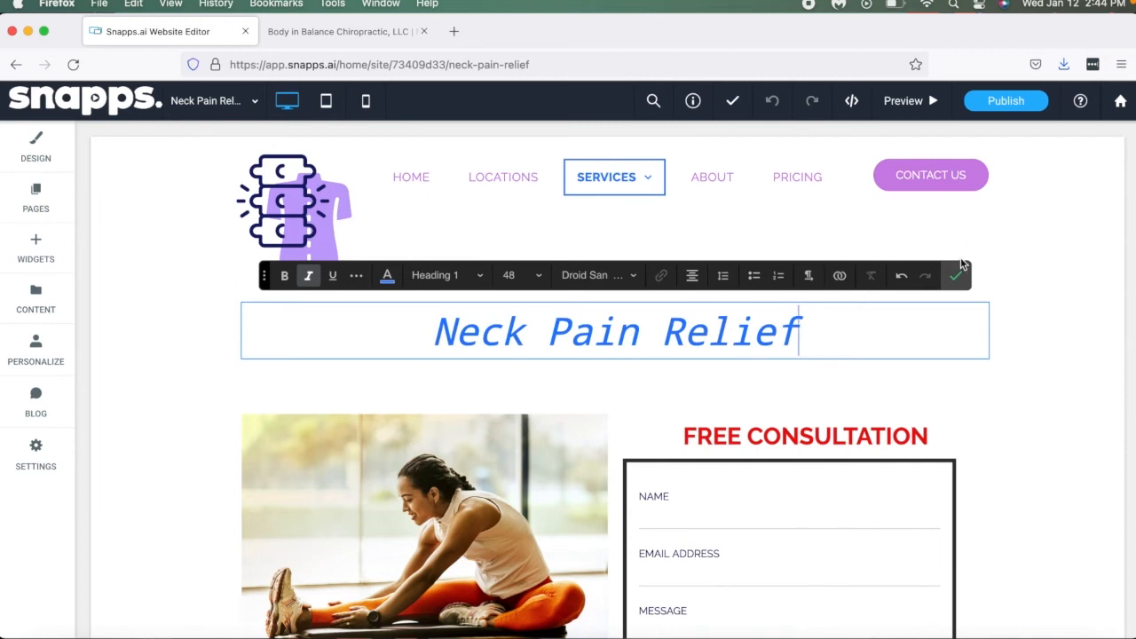
click(956, 274)
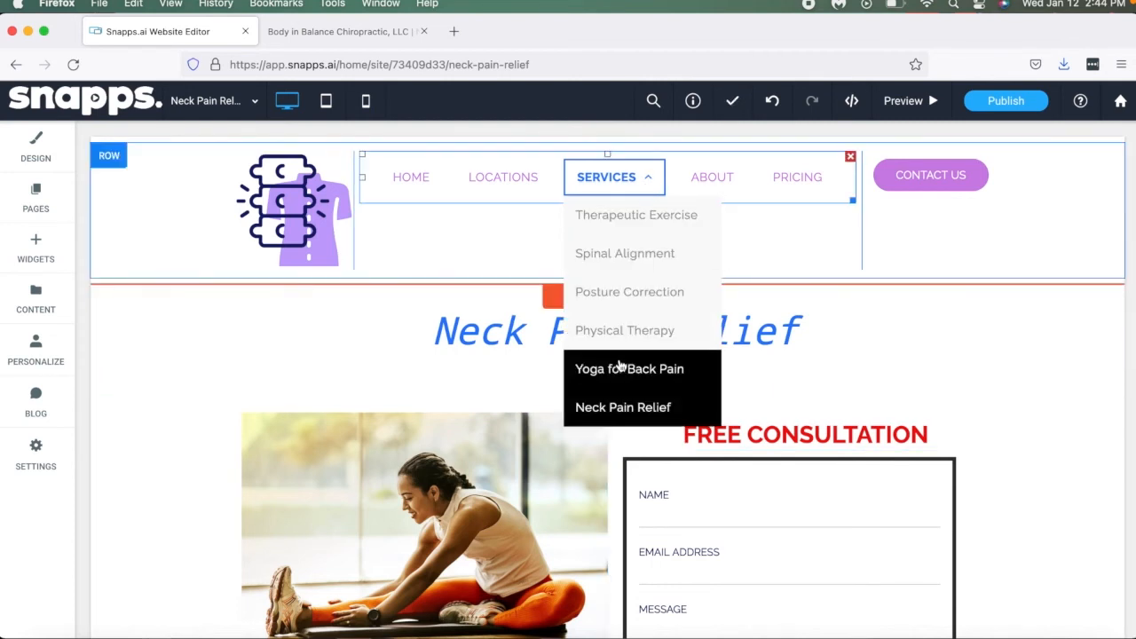
Step: Review the Neck Pain Relief page's text, images and call button, and bring up the list of site pages
key(BackSpace)
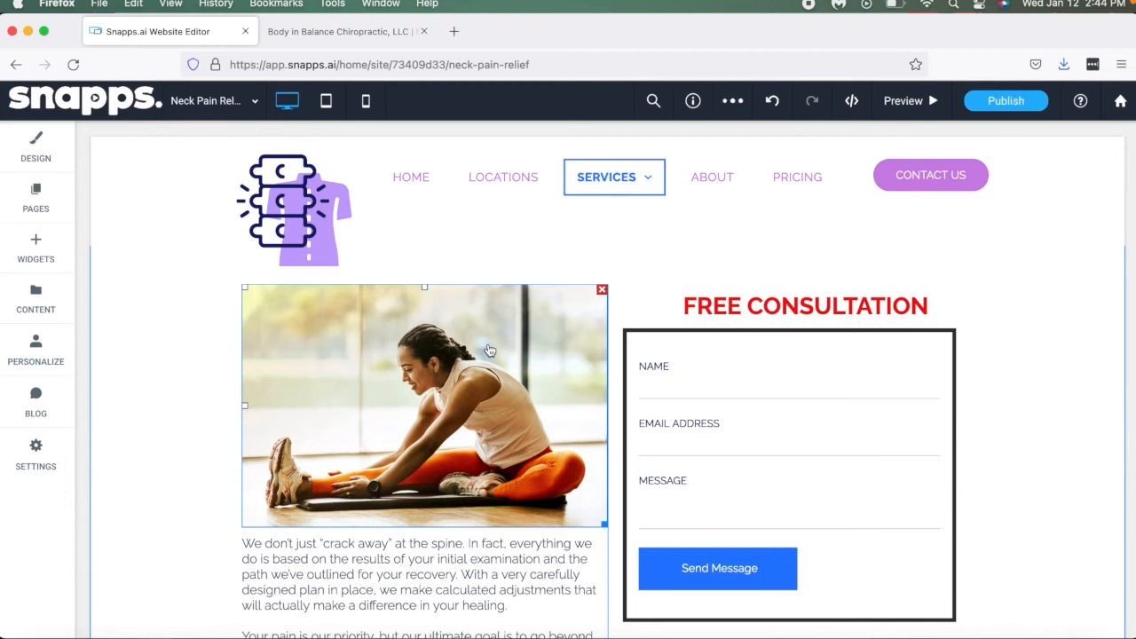
scroll(280, 430, down, 5)
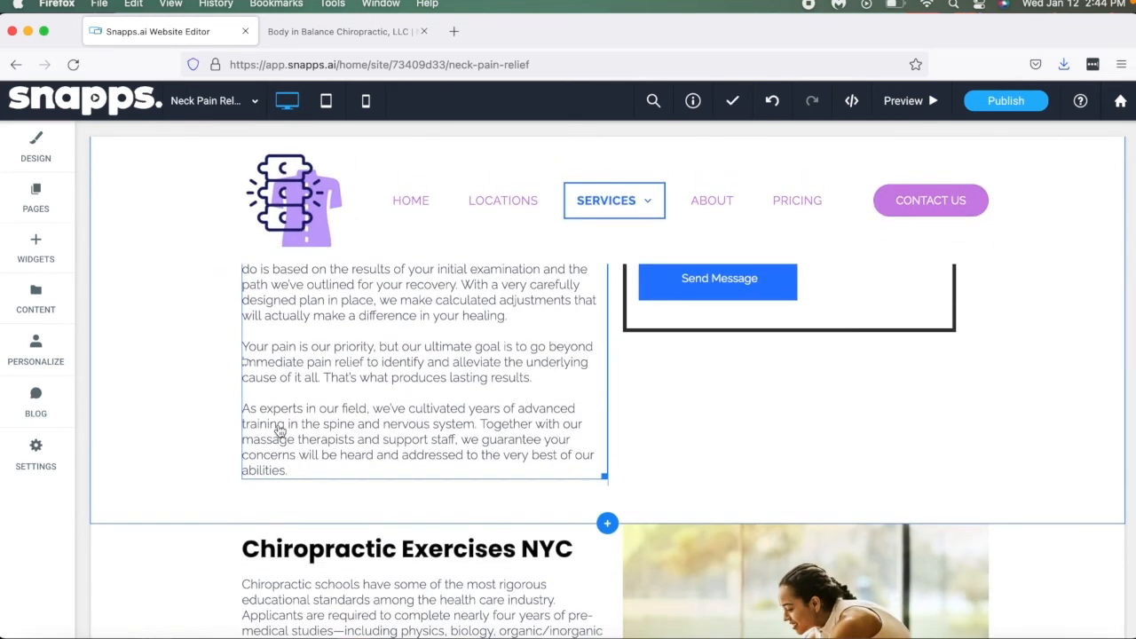
scroll(280, 431, down, 3)
scroll(636, 550, down, 5)
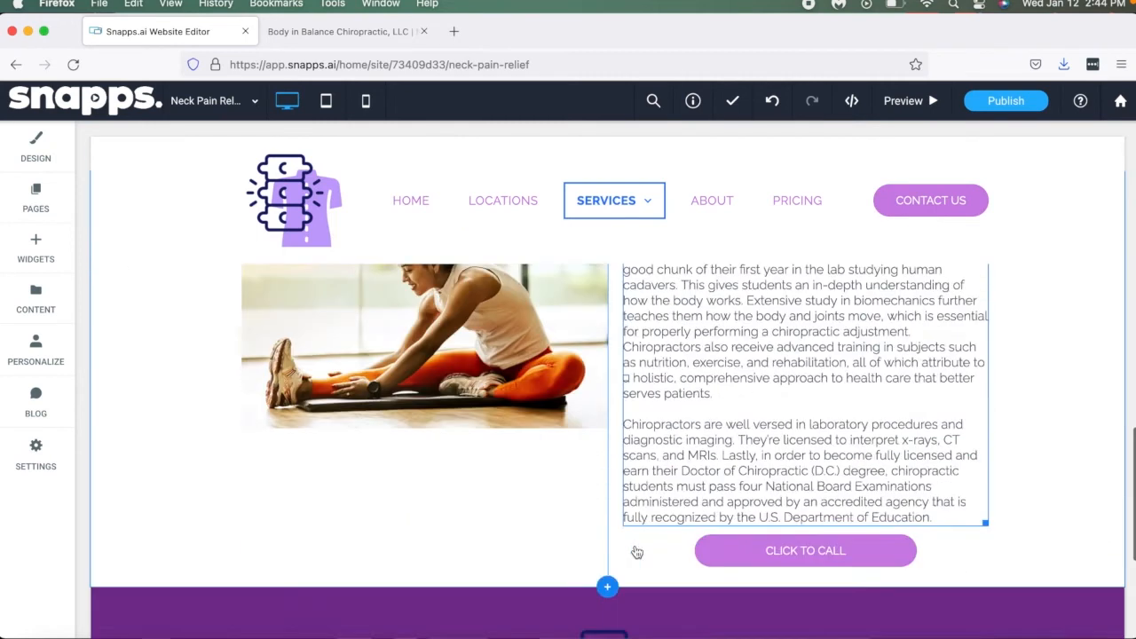
scroll(635, 550, down, 3)
scroll(633, 551, up, 10)
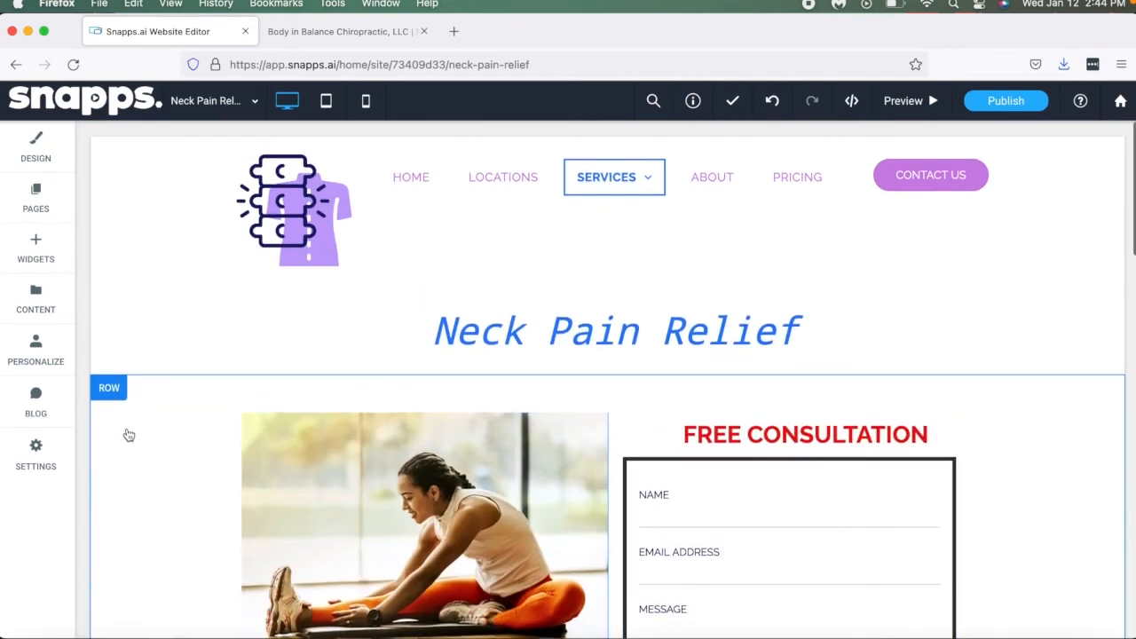
click(39, 192)
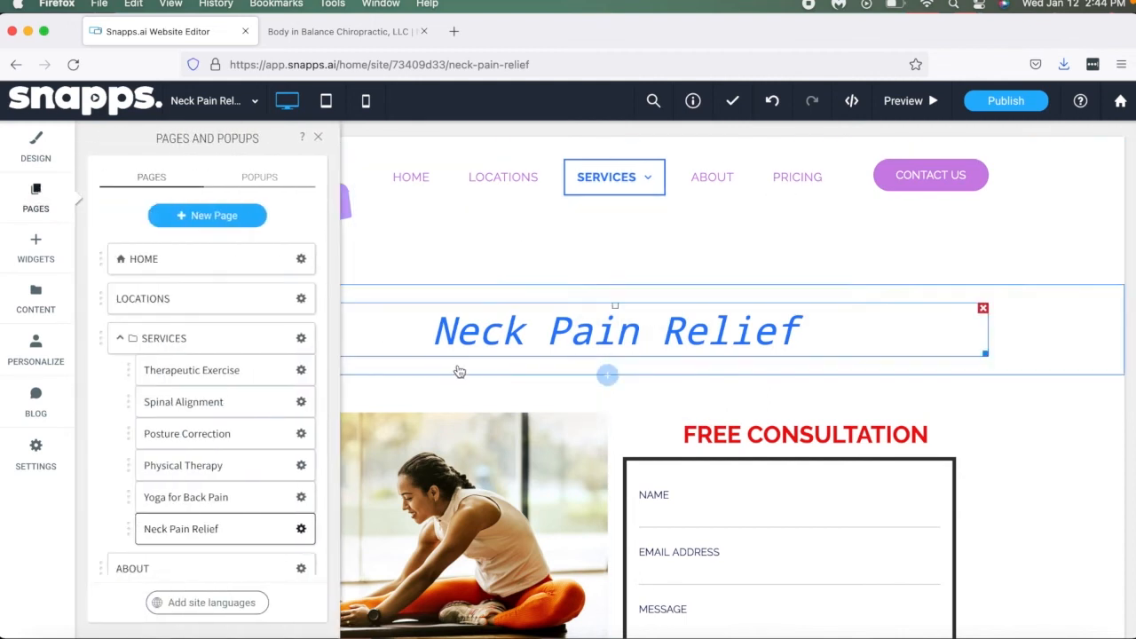
Step: Check the Neck Pain Relief page's URL, and correct the Physical Therapy page's URL to physical-therapy
click(301, 529)
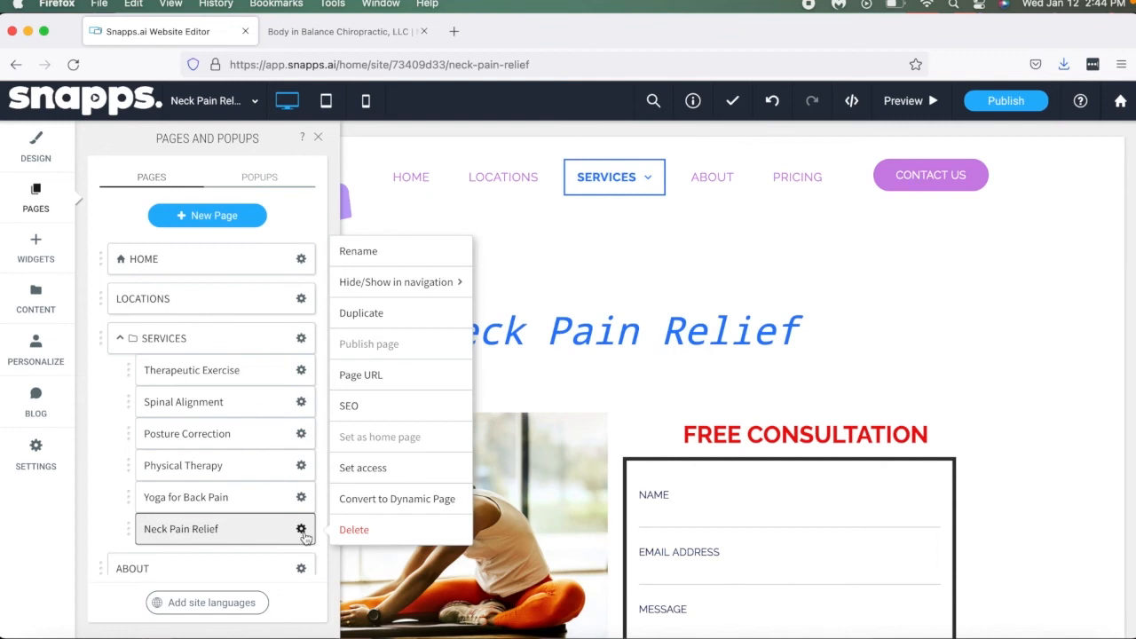
click(365, 375)
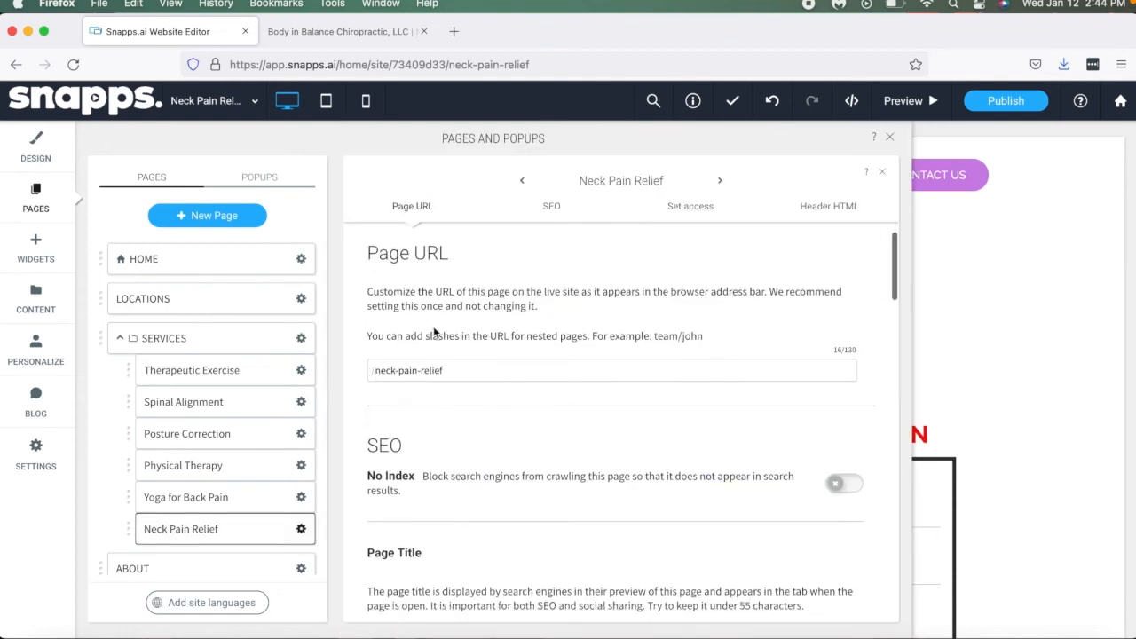
click(301, 467)
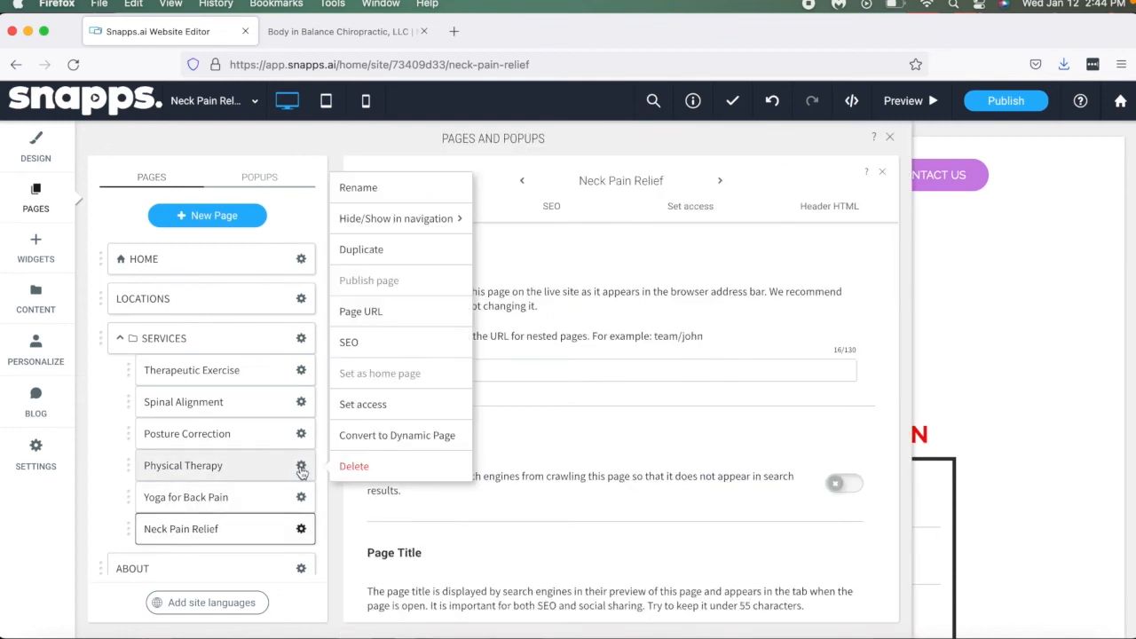
click(393, 313)
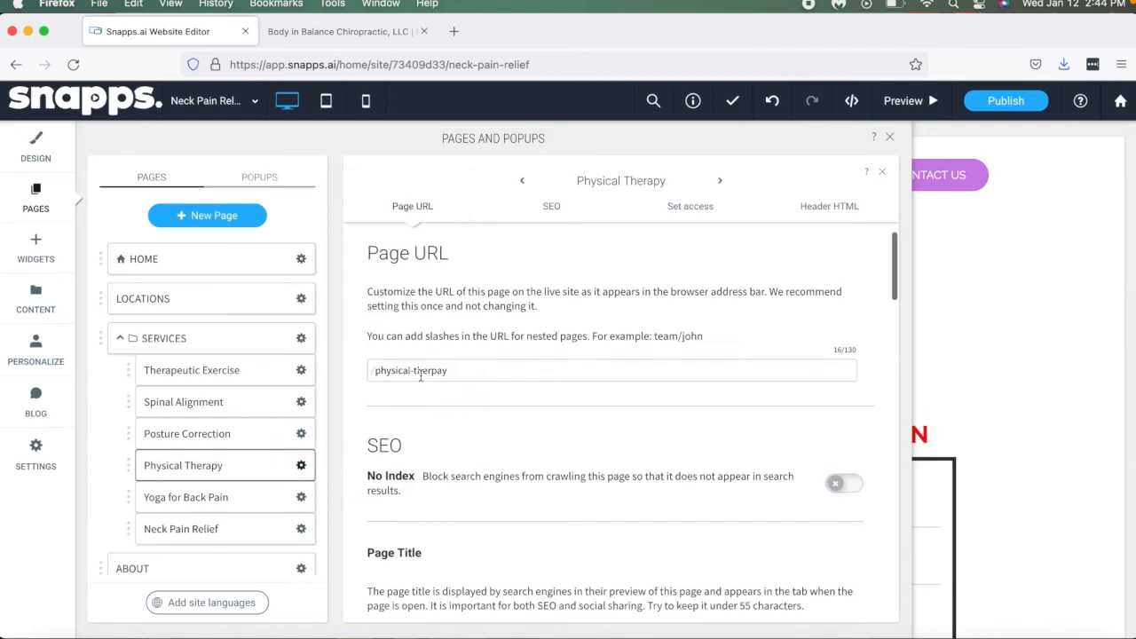
key(BackSpace)
key(BackSpace)
key(BackSpace)
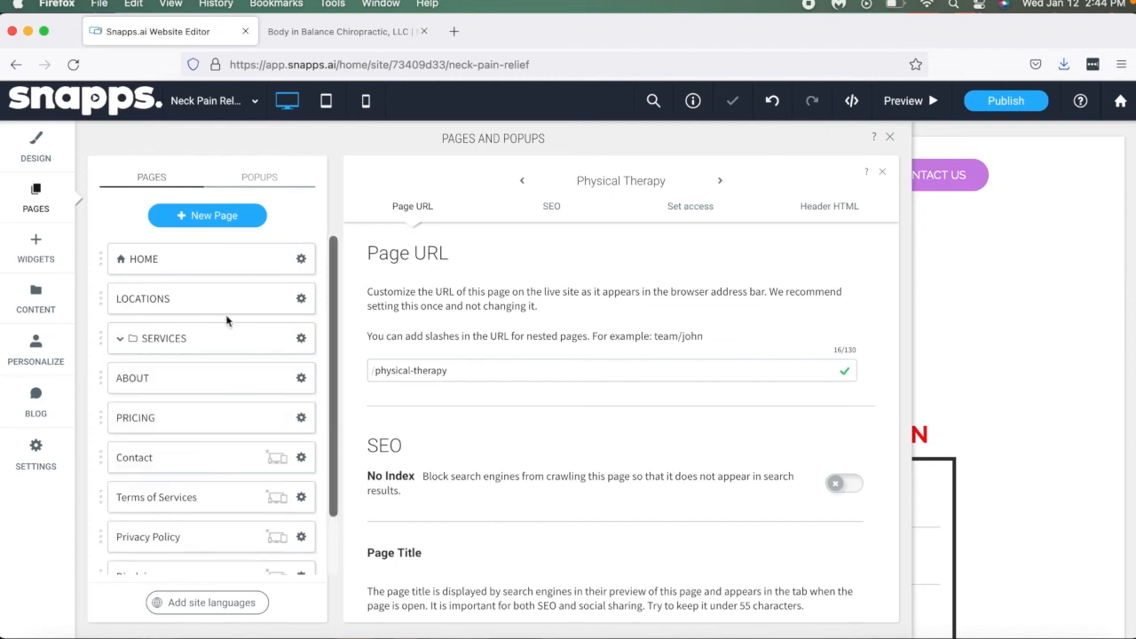
click(122, 340)
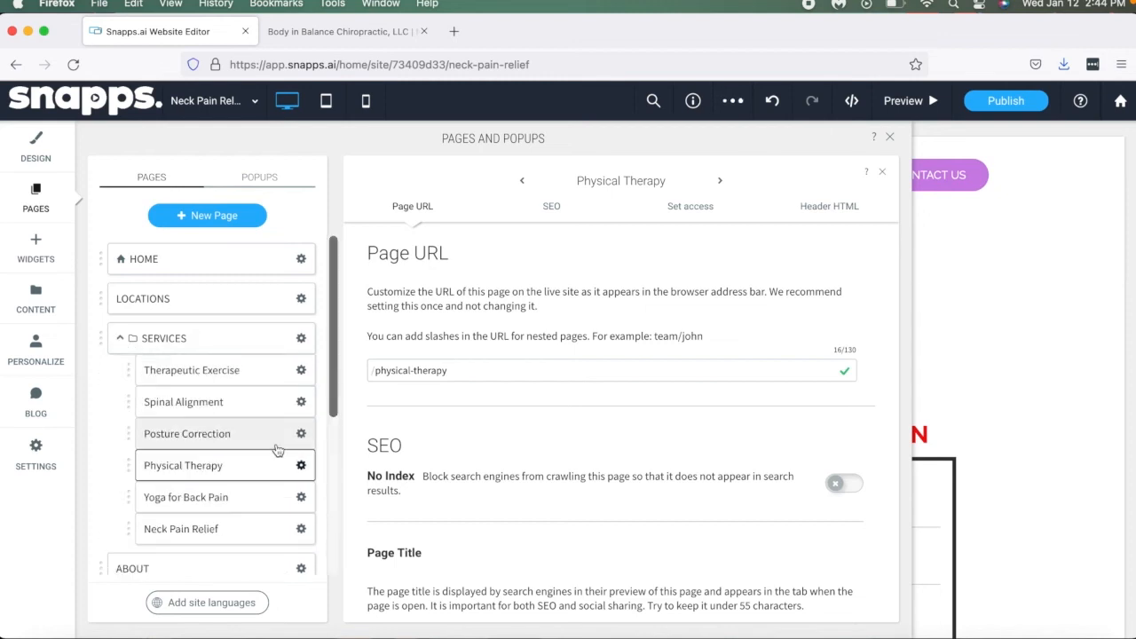
click(889, 140)
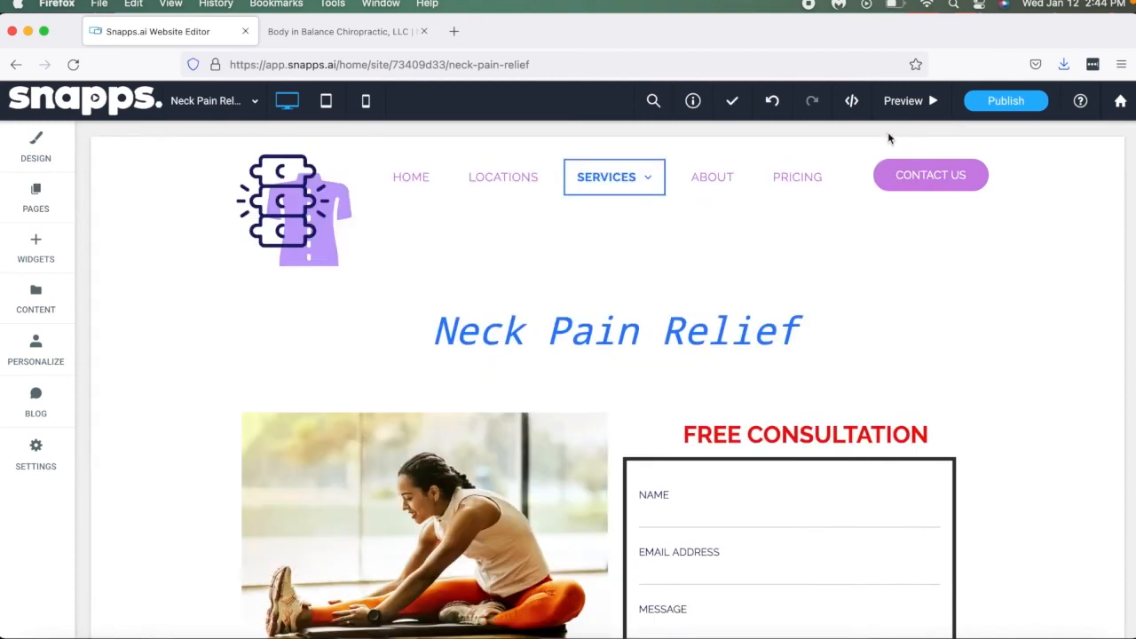
Step: Set the Therapeutic Exercise page's SEO page title to "Therapeutic Exercise in NYC"
scroll(394, 406, down, 10)
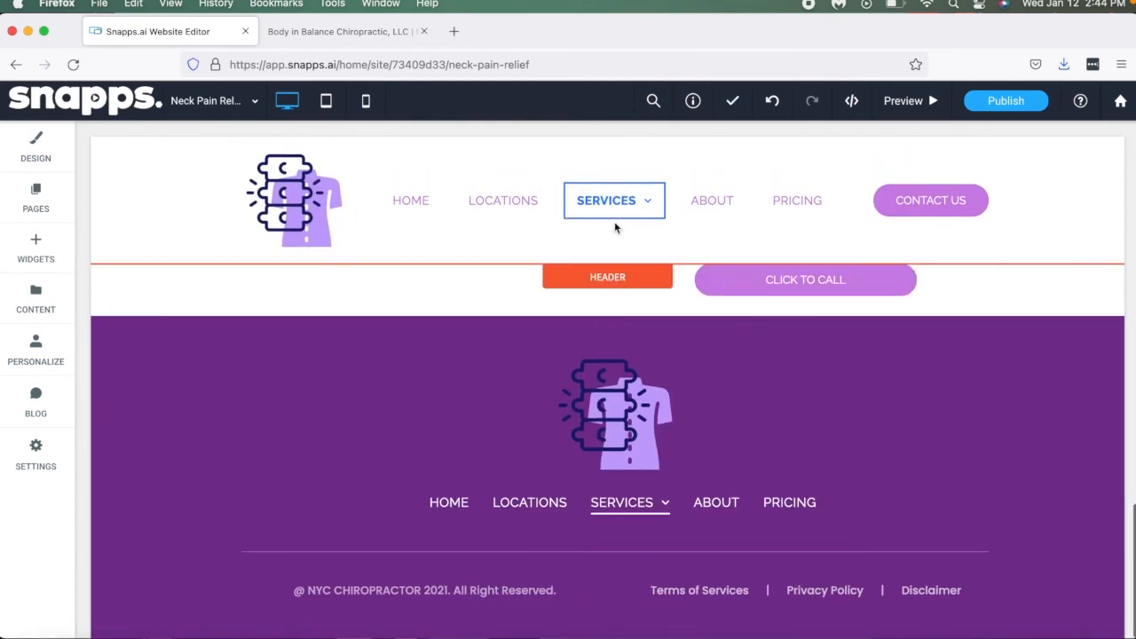
scroll(500, 472, up, 10)
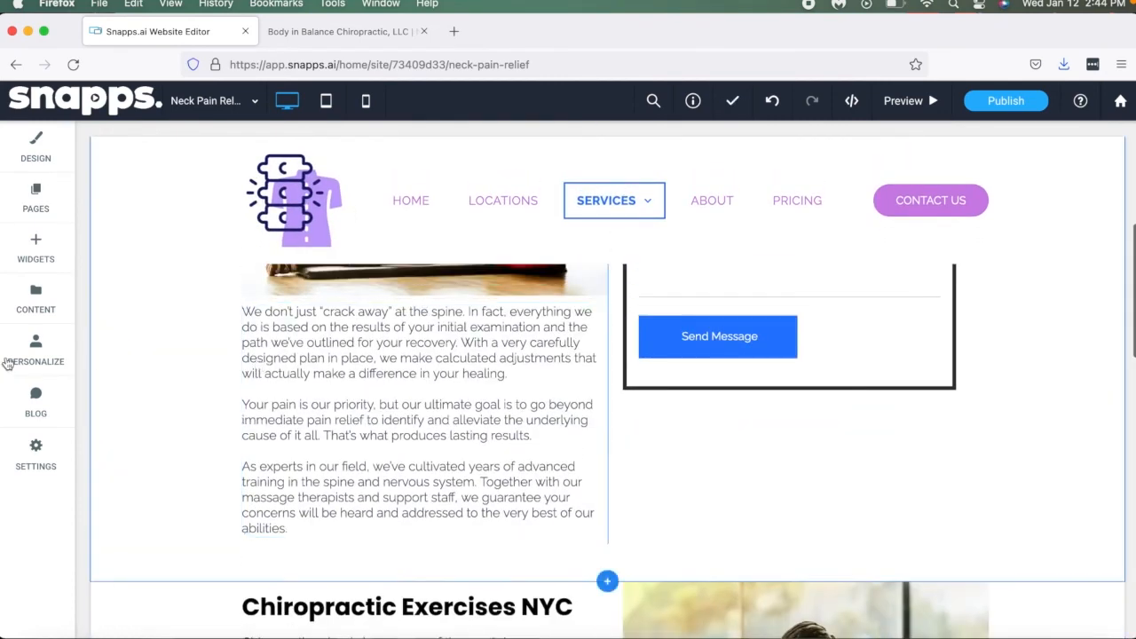
click(36, 197)
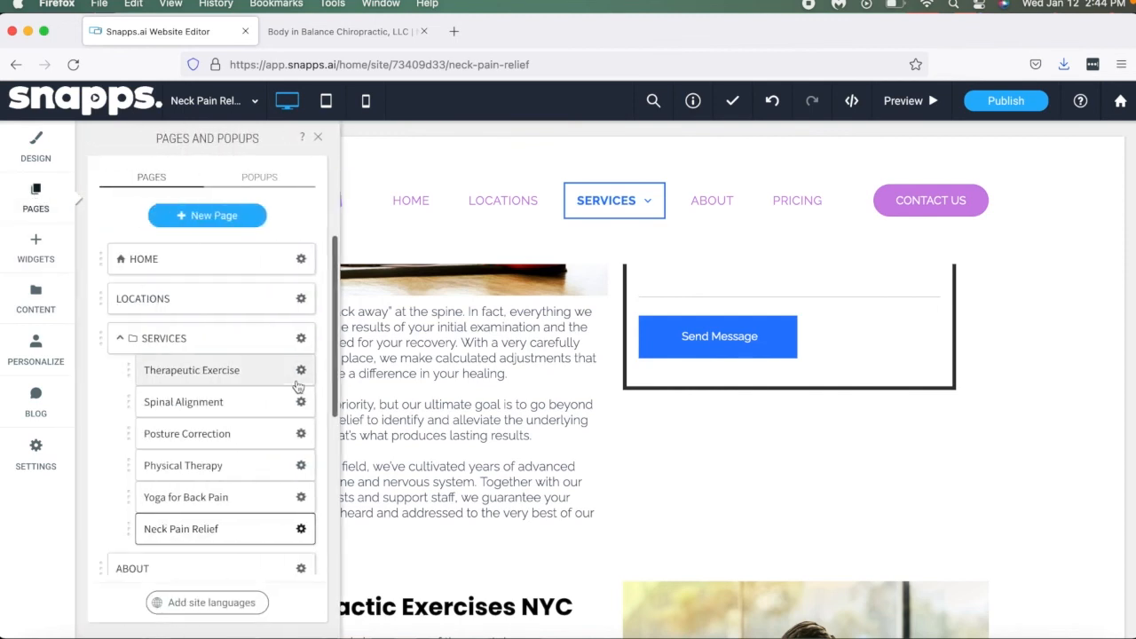
click(301, 371)
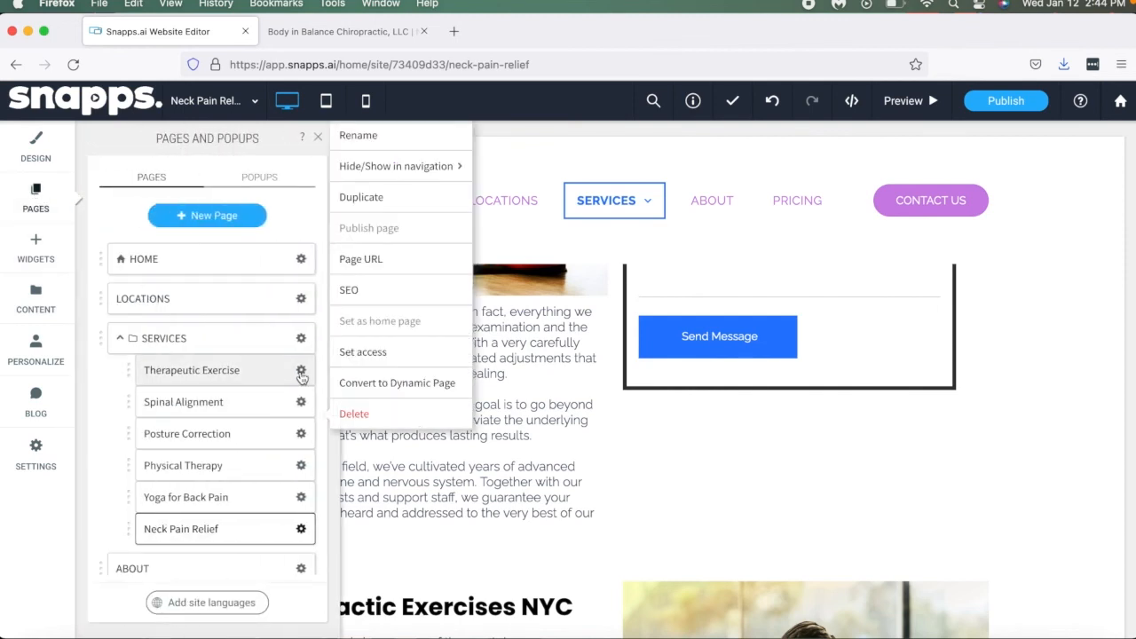
click(388, 302)
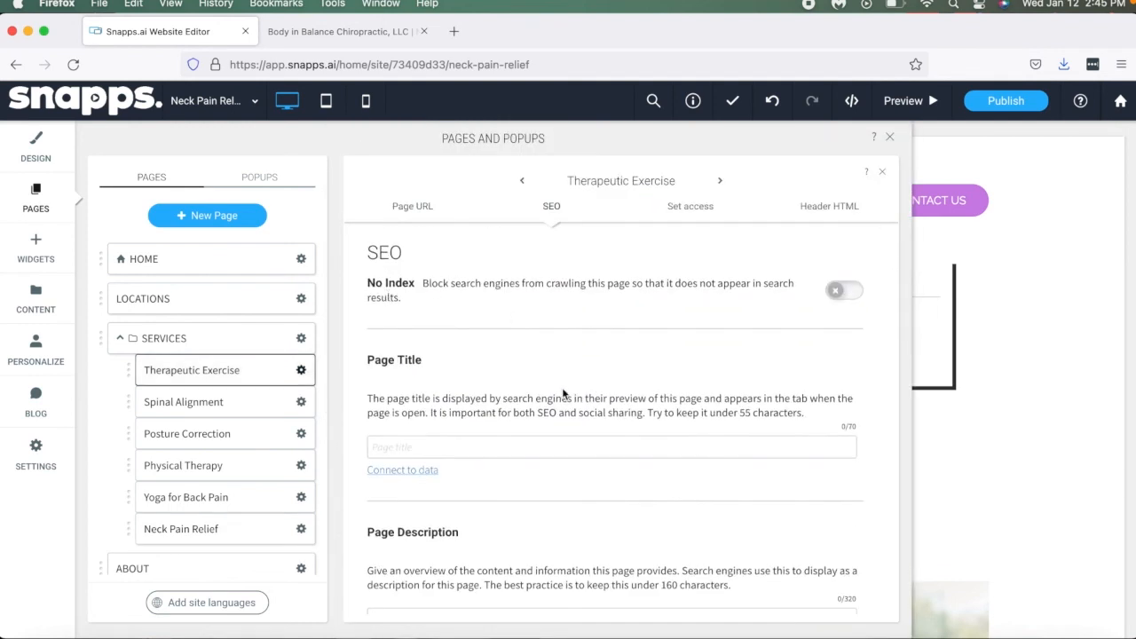
scroll(403, 415, down, 3)
scroll(394, 450, up, 1)
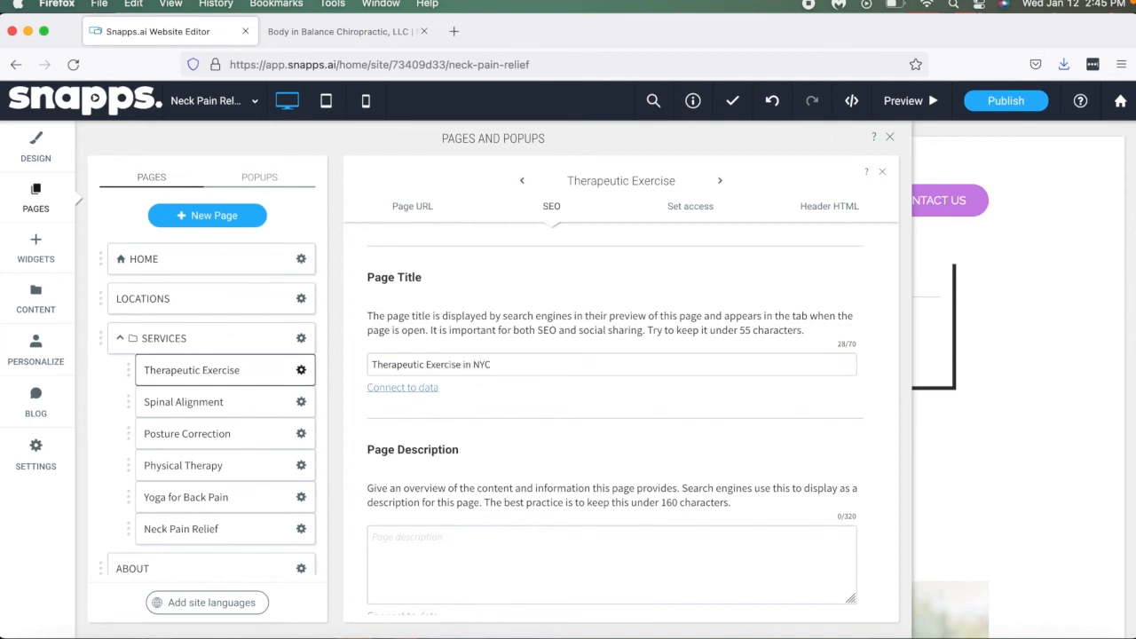
Step: Review the Therapeutic Exercise page's description, keywords, social image and access settings, and look through the list of site pages
scroll(486, 381, down, 2)
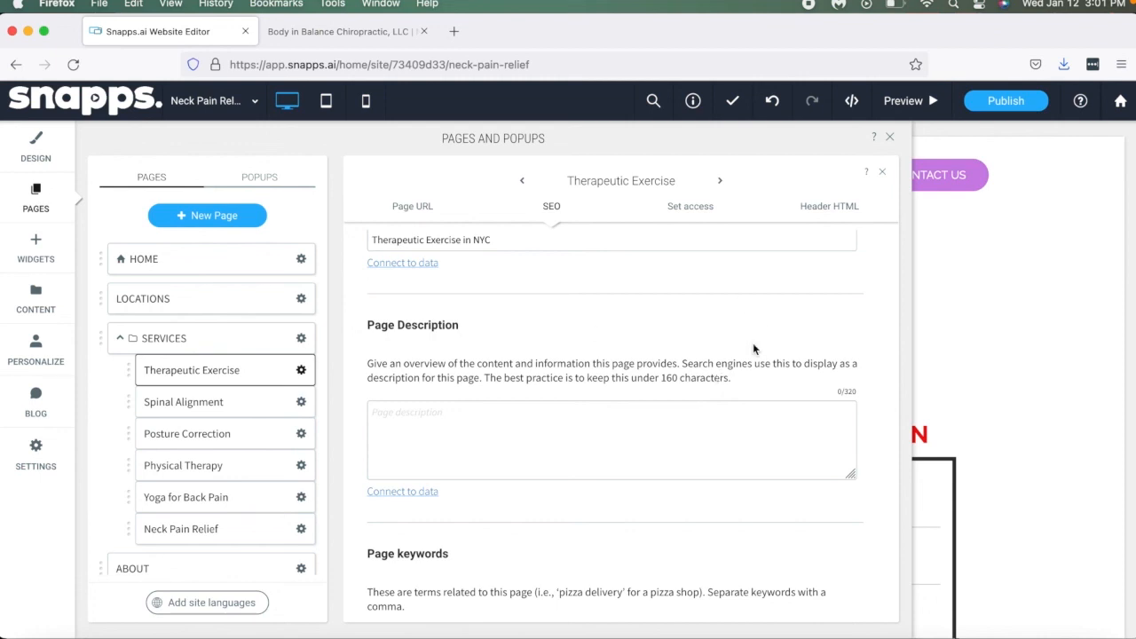
scroll(752, 342, down, 10)
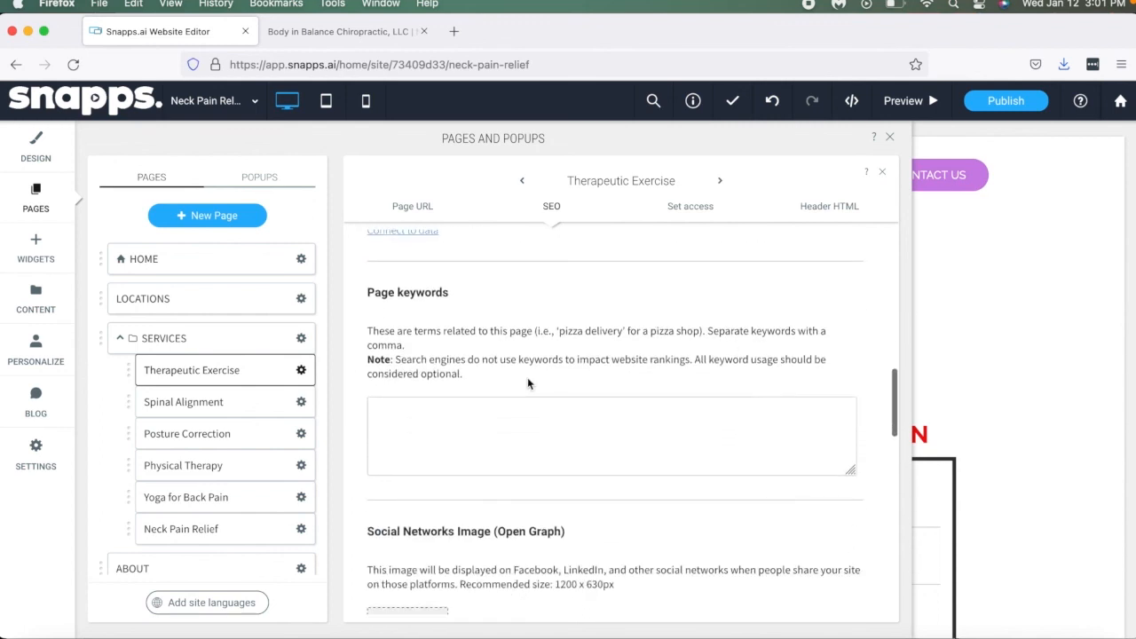
scroll(527, 381, down, 3)
scroll(527, 377, up, 5)
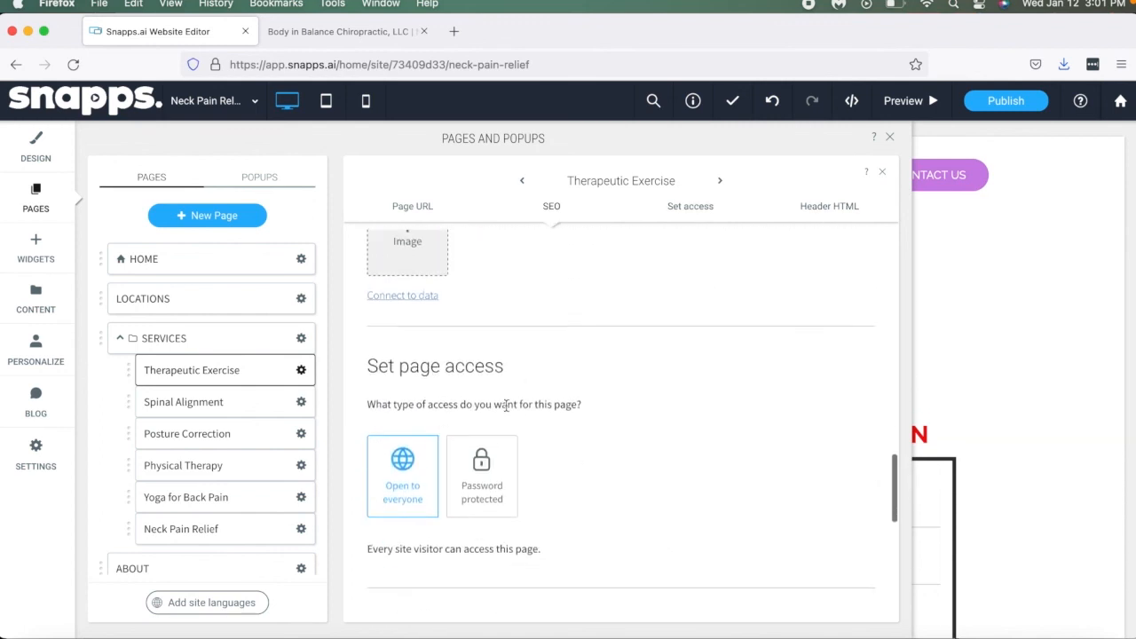
scroll(510, 502, up, 10)
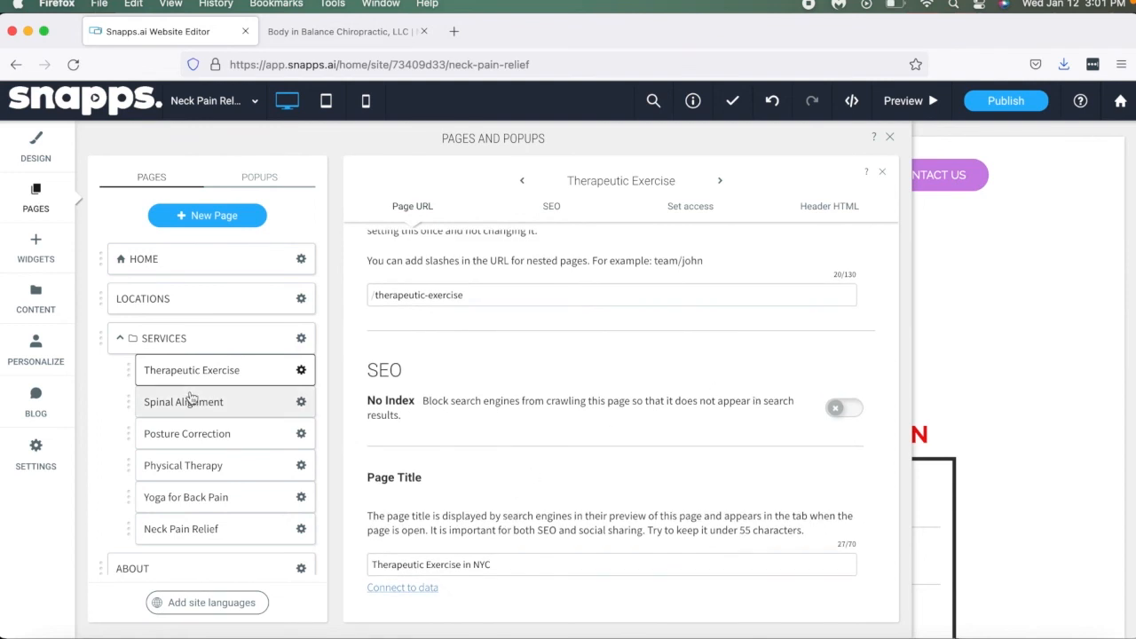
scroll(189, 398, down, 3)
scroll(190, 464, down, 5)
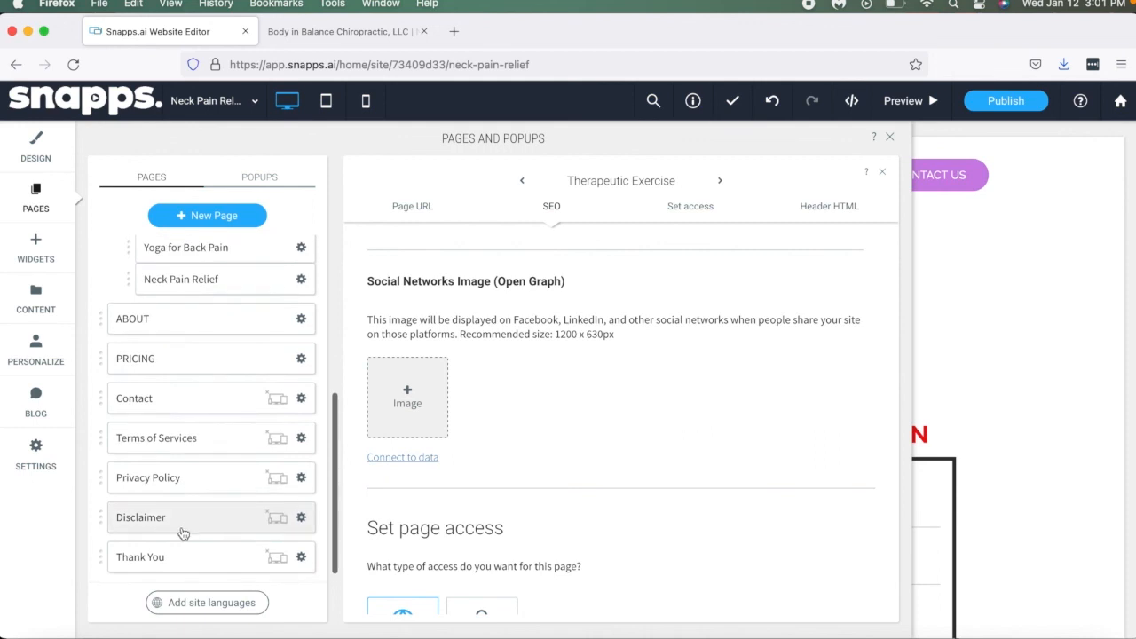
scroll(278, 401, up, 5)
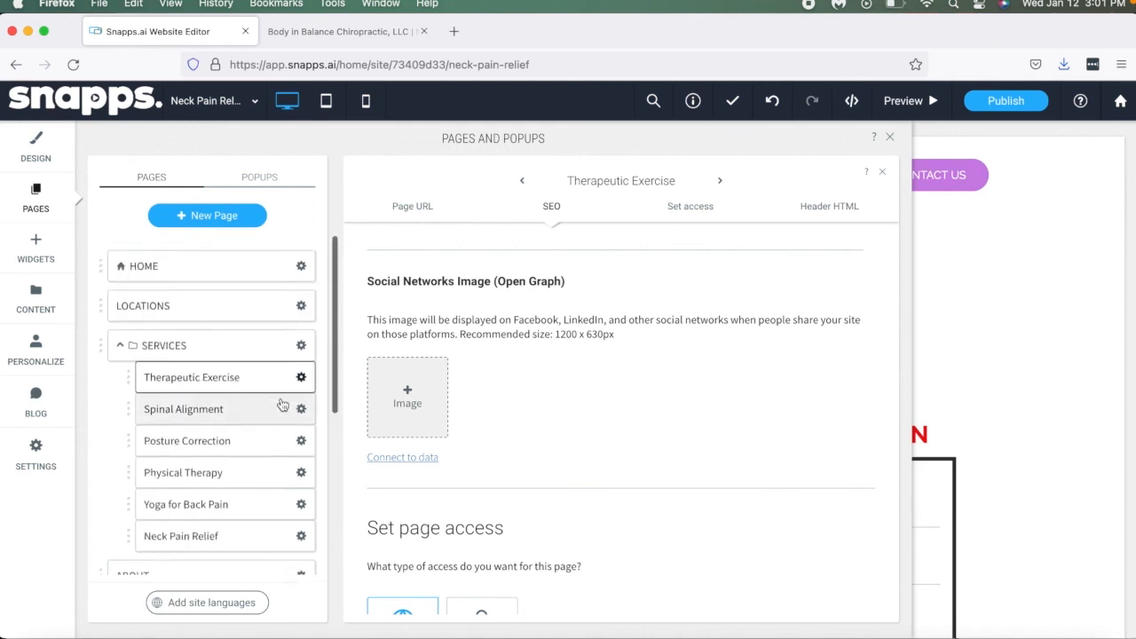
scroll(659, 391, up, 5)
scroll(679, 521, down, 2)
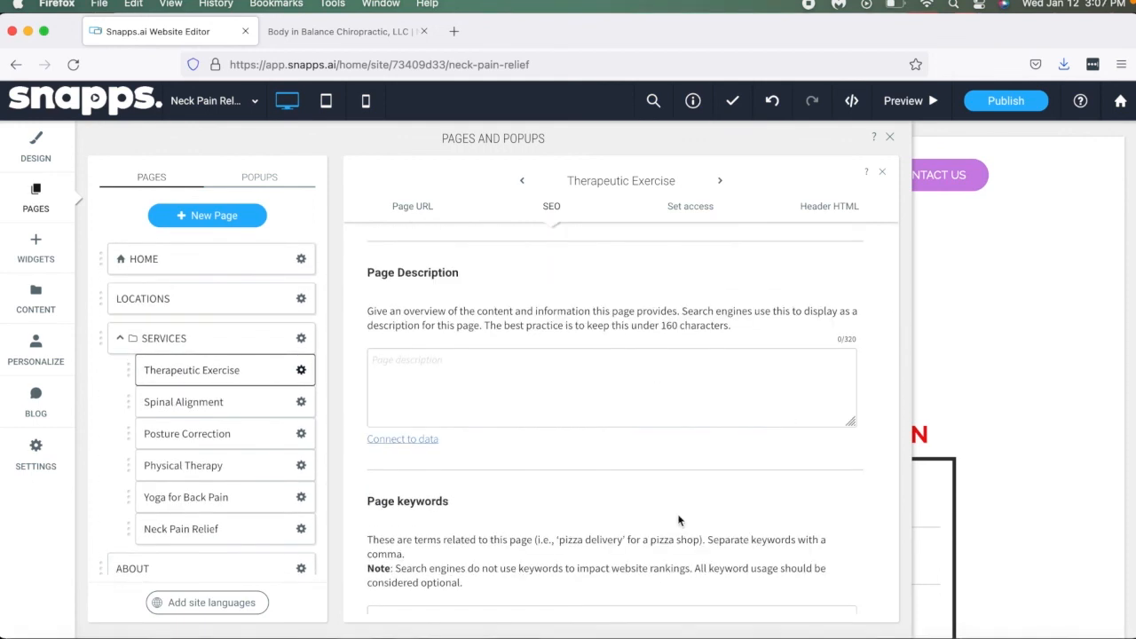
Step: View the Spinal Alignment page's SEO title and description settings, and return to the page editor
click(301, 404)
click(370, 288)
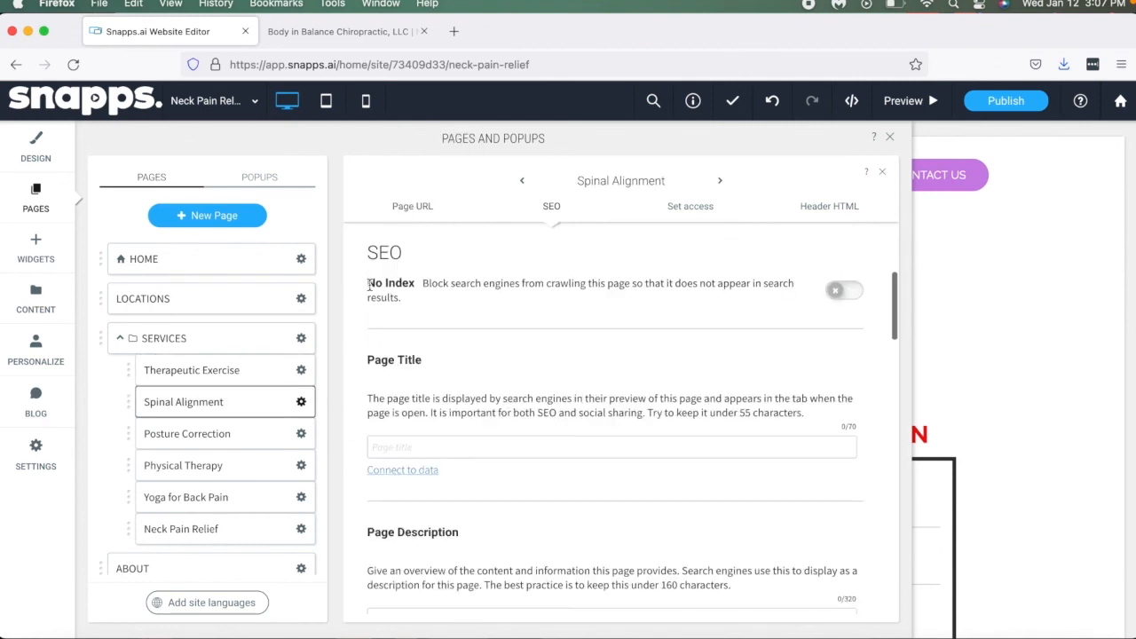
scroll(484, 391, down, 3)
scroll(550, 400, up, 4)
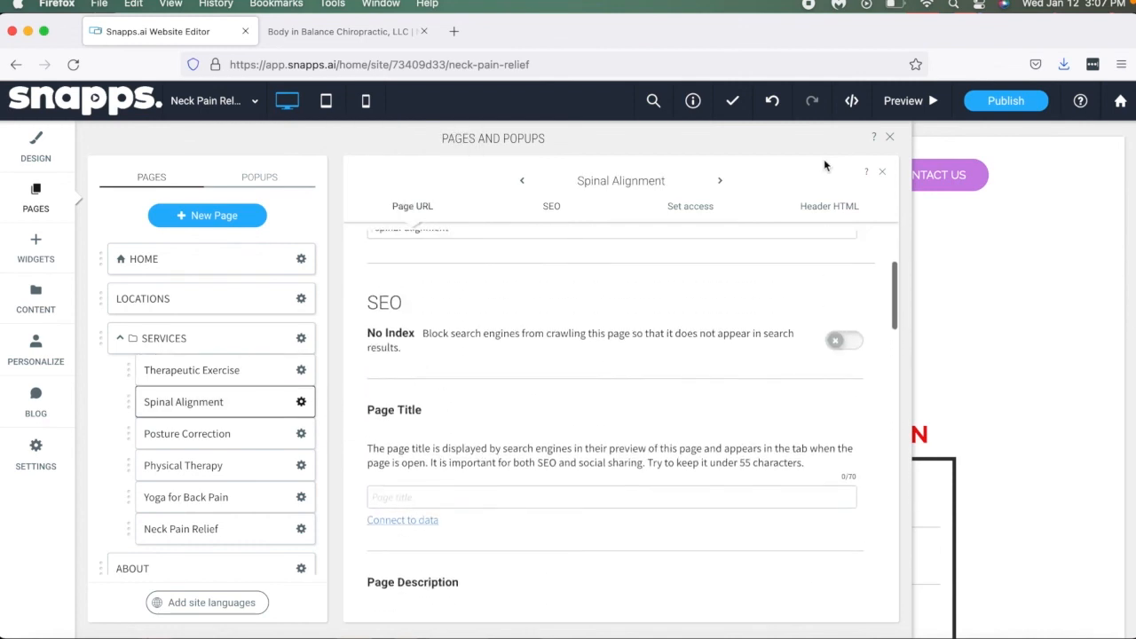
click(890, 138)
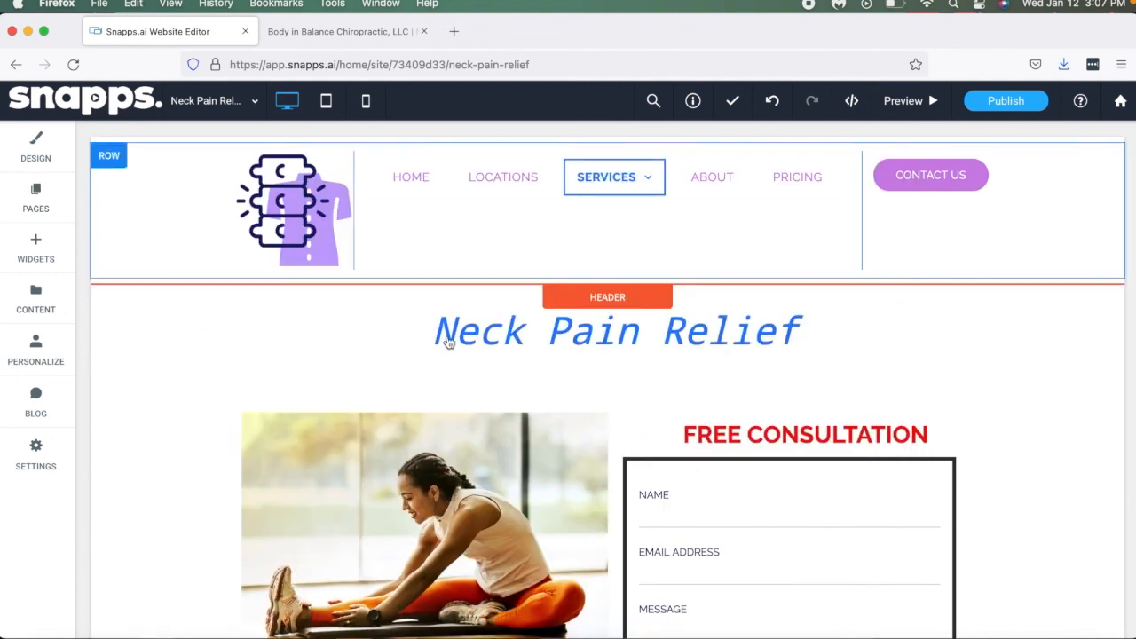
Step: Check the service pages listed under SERVICES in the site navigation and skim the Neck Pain Relief page
mouse_move(649, 172)
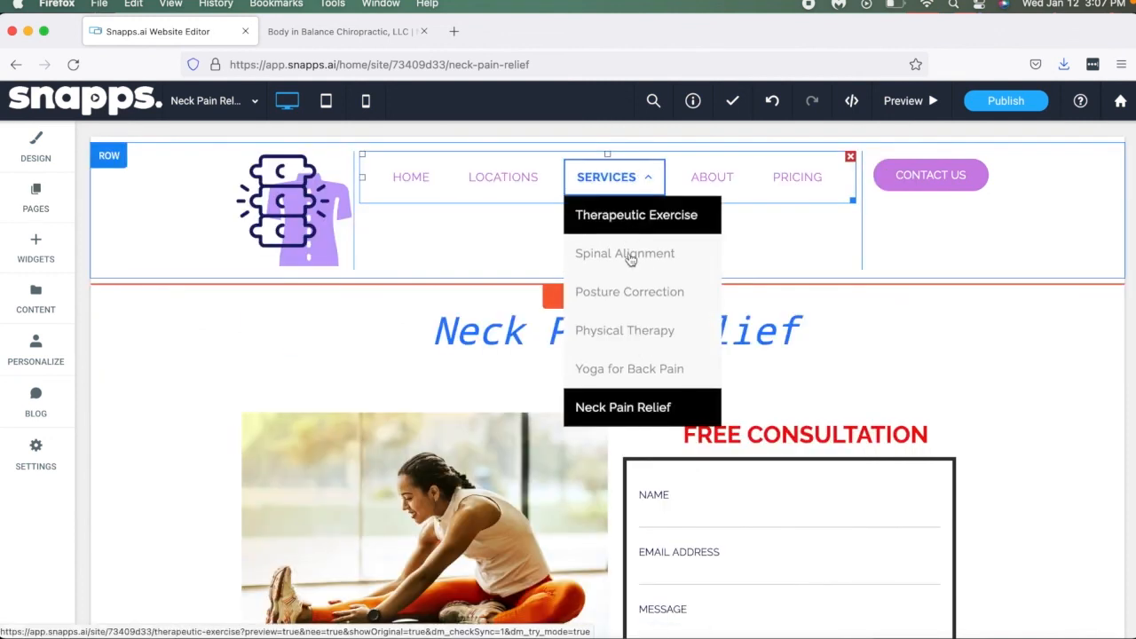
scroll(483, 355, down, 10)
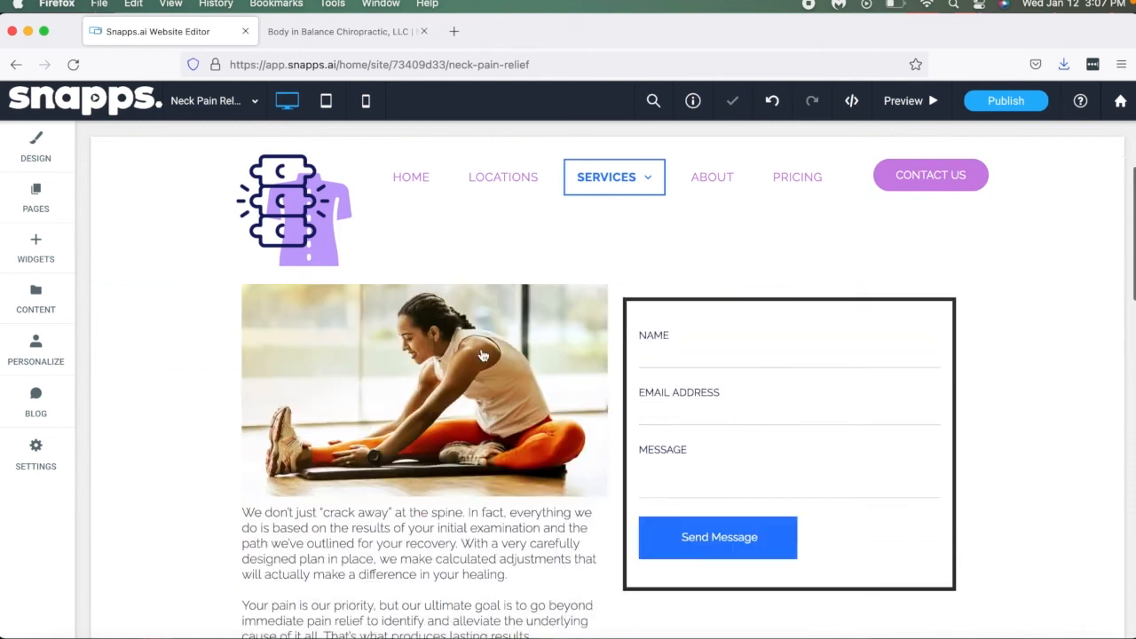
scroll(483, 355, up, 10)
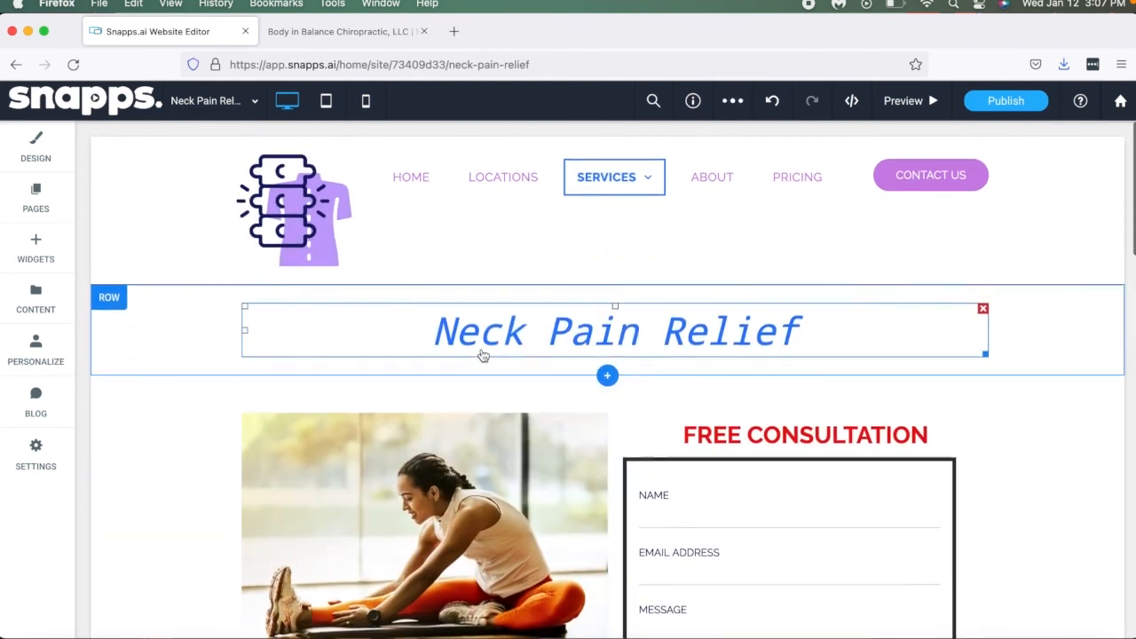